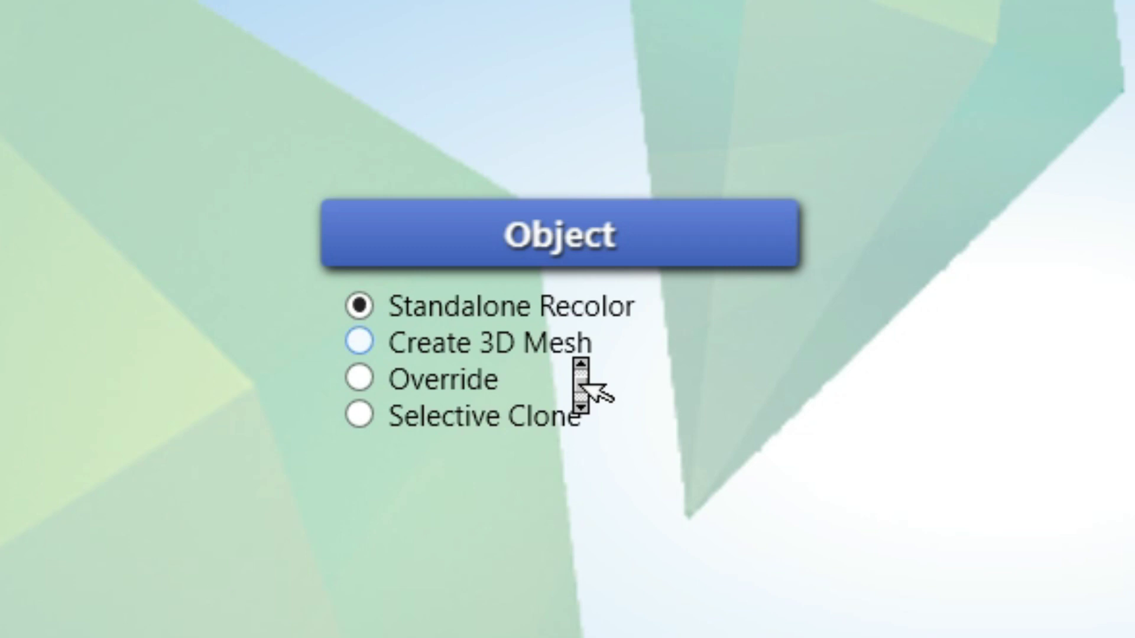
# Create a new 3D mesh Object, filter to Base Game, search 'wall' and choose the copper cow decoration.
pyautogui.click(578, 345)
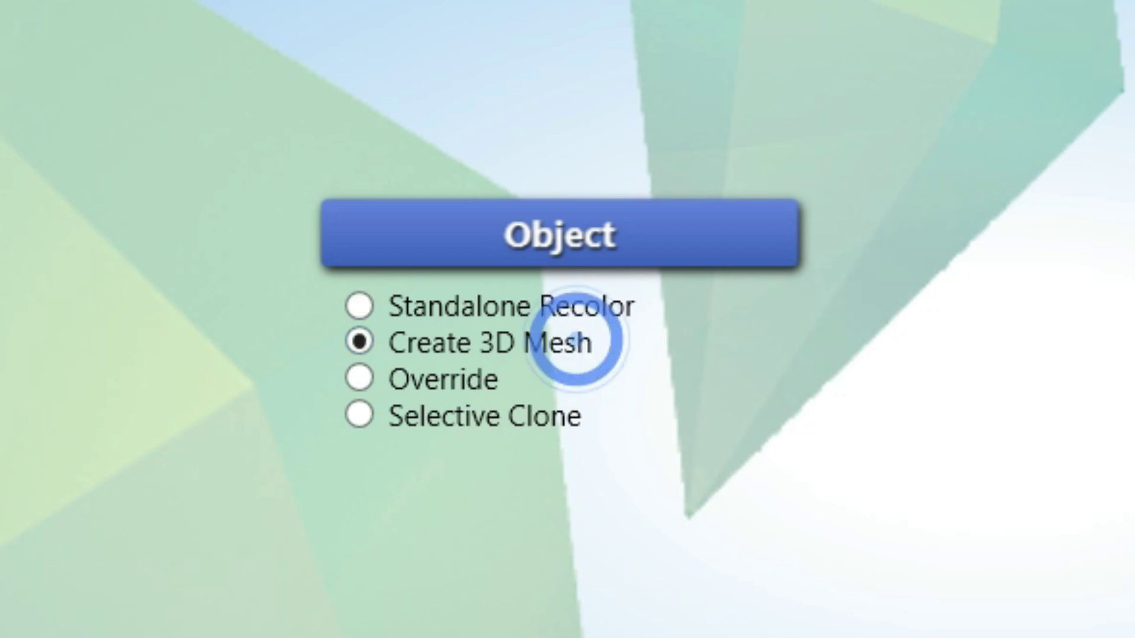
pyautogui.click(756, 260)
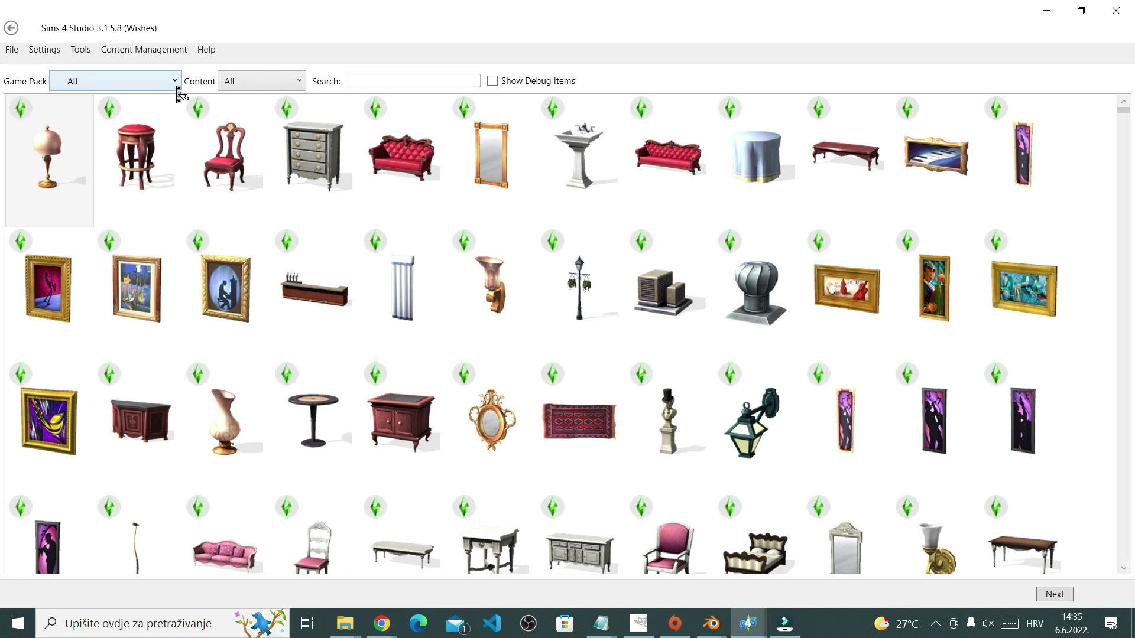
pyautogui.click(177, 84)
pyautogui.click(152, 118)
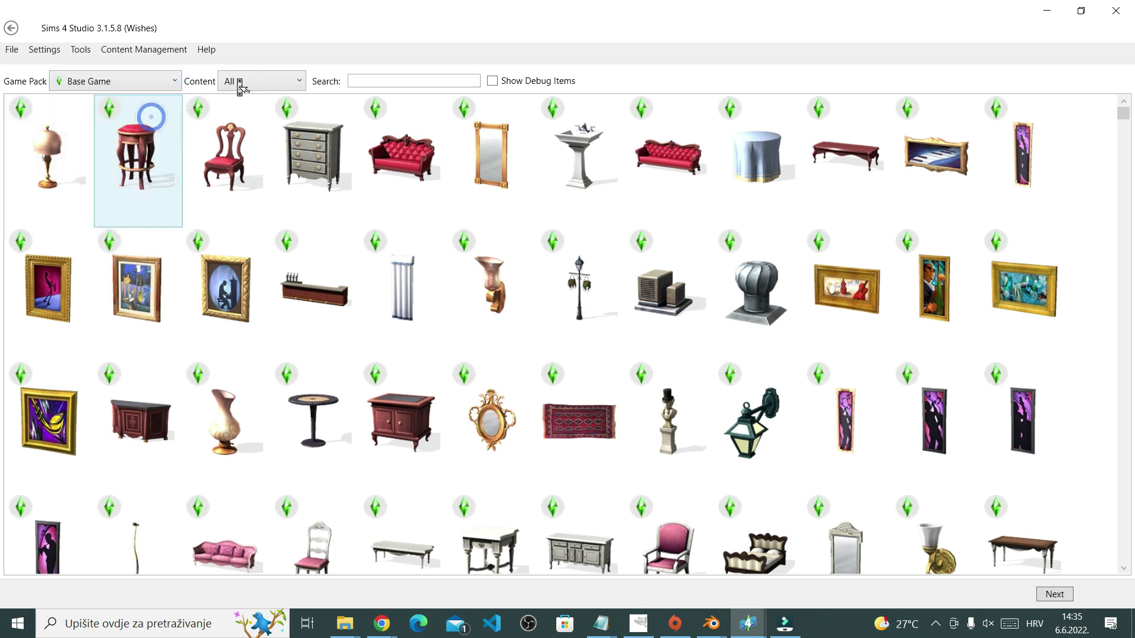
pyautogui.click(398, 83)
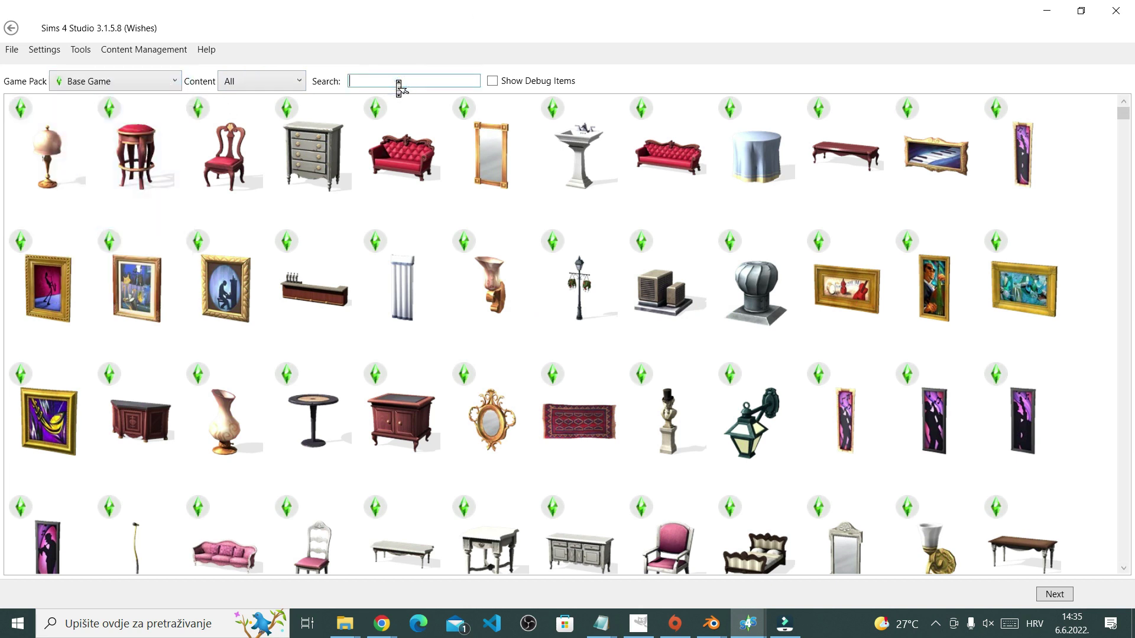
pyautogui.write('wall')
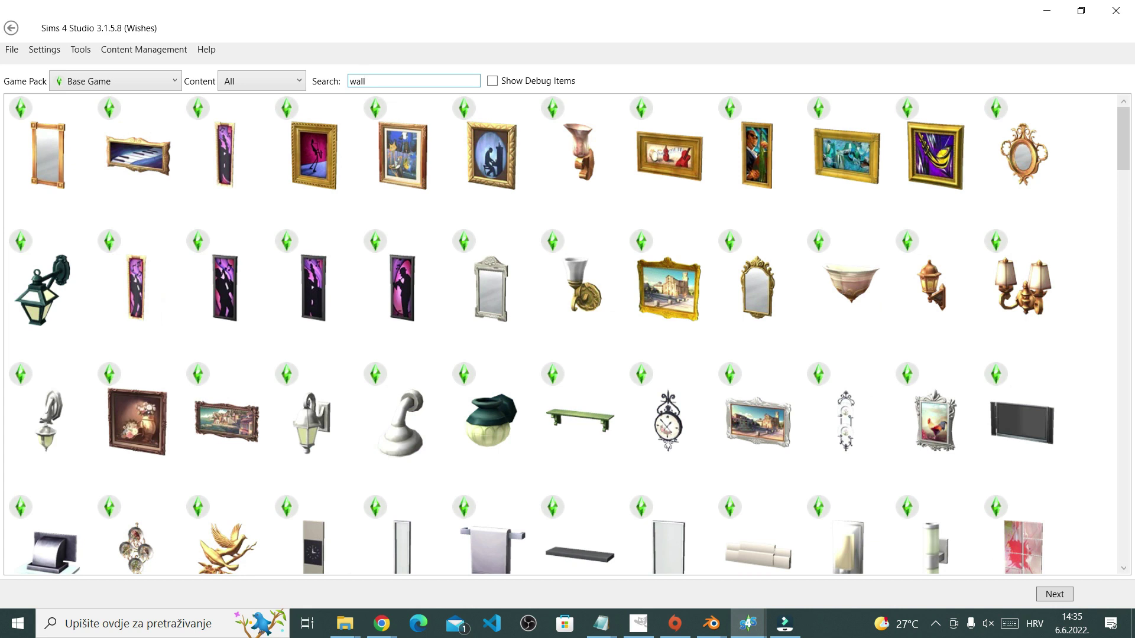
pyautogui.scroll(-10, 785, 405)
pyautogui.middleClick(886, 450)
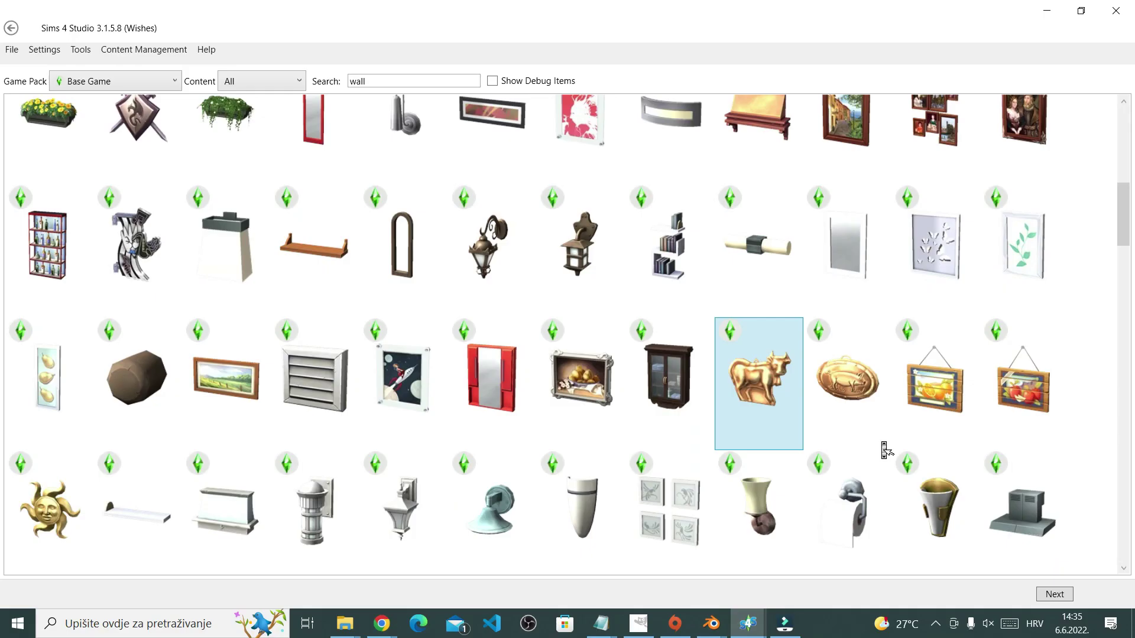
# Continue with the copper cow clone and save the package as 'Tracing Tutorial 1'.
pyautogui.click(1055, 594)
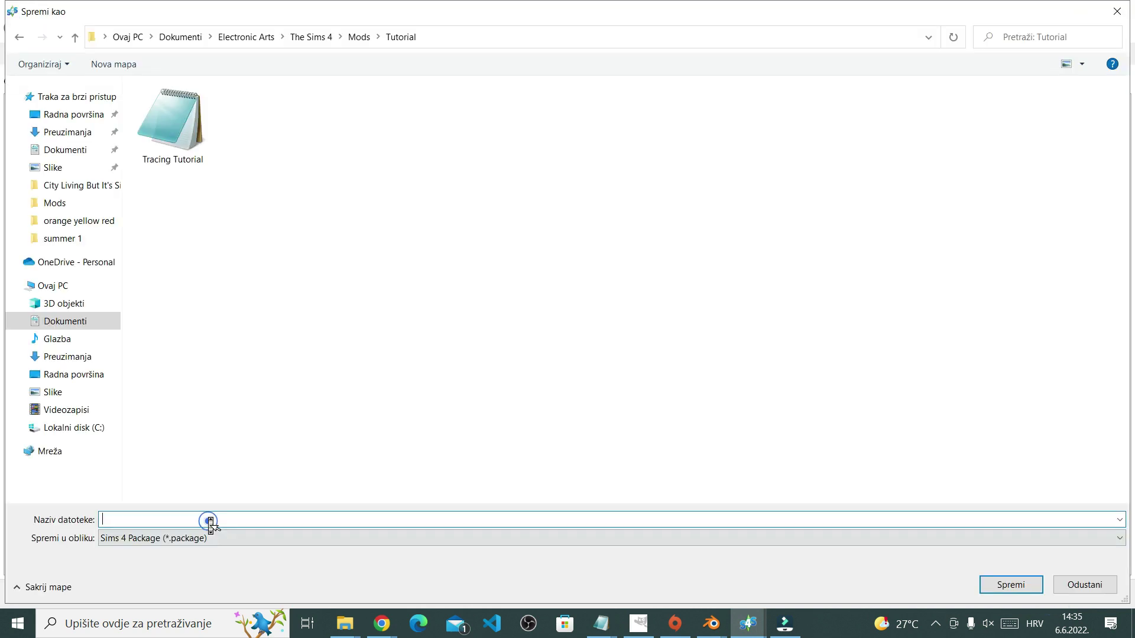
pyautogui.write('Trac')
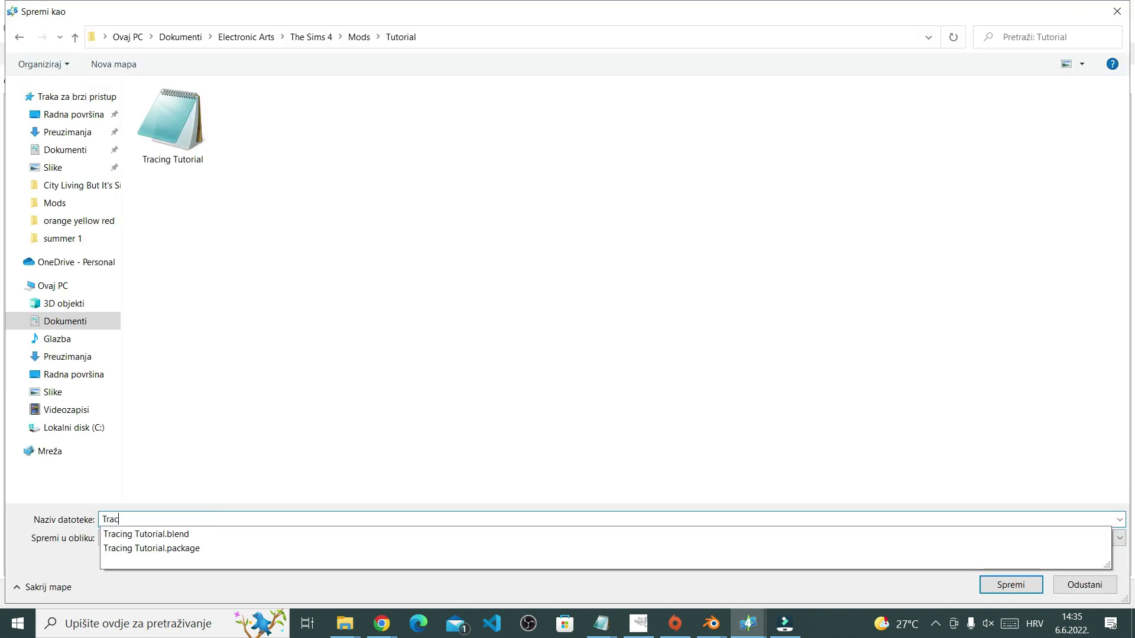
pyautogui.write('ing Tutorial 1')
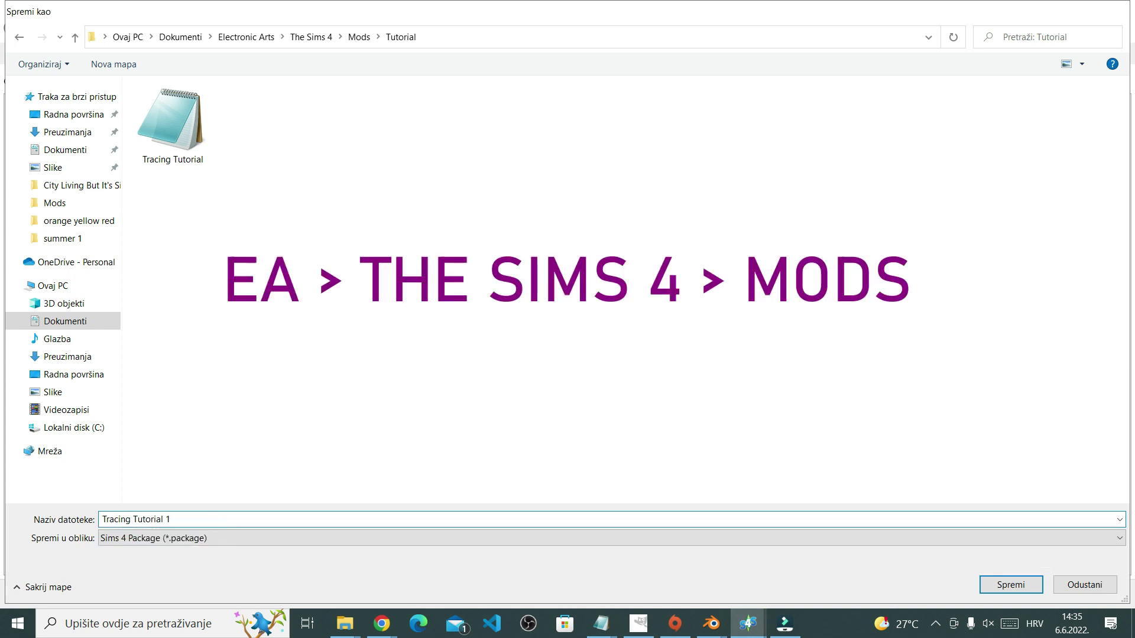
pyautogui.press('Return')
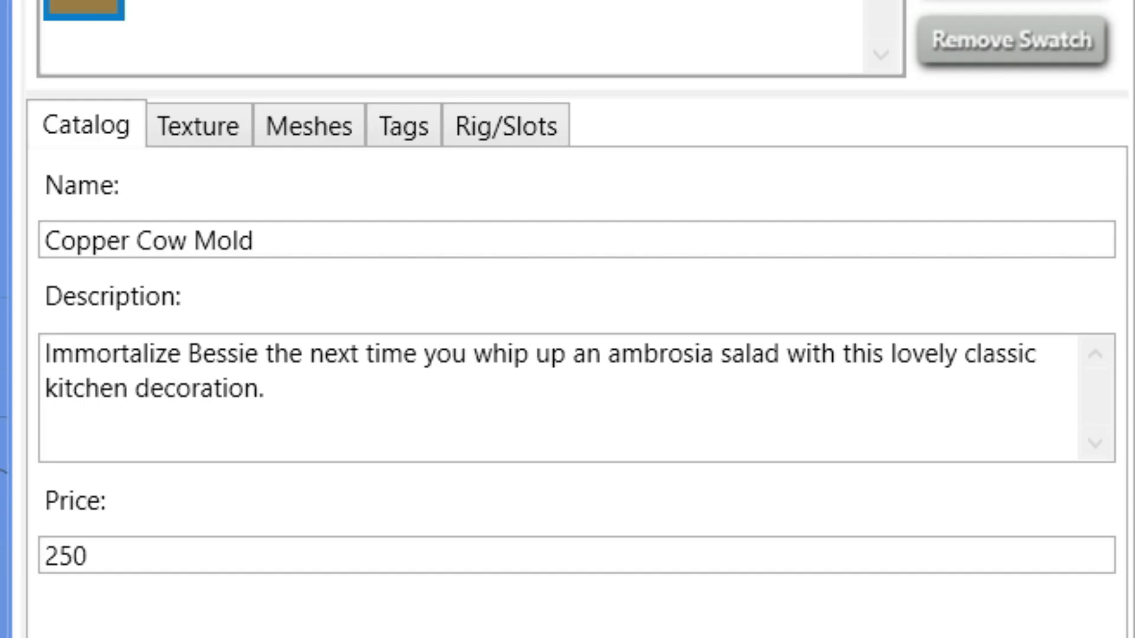
# Export the mesh, overwriting Tracing Tutorial.blend, and open that file in Blender.
pyautogui.click(302, 131)
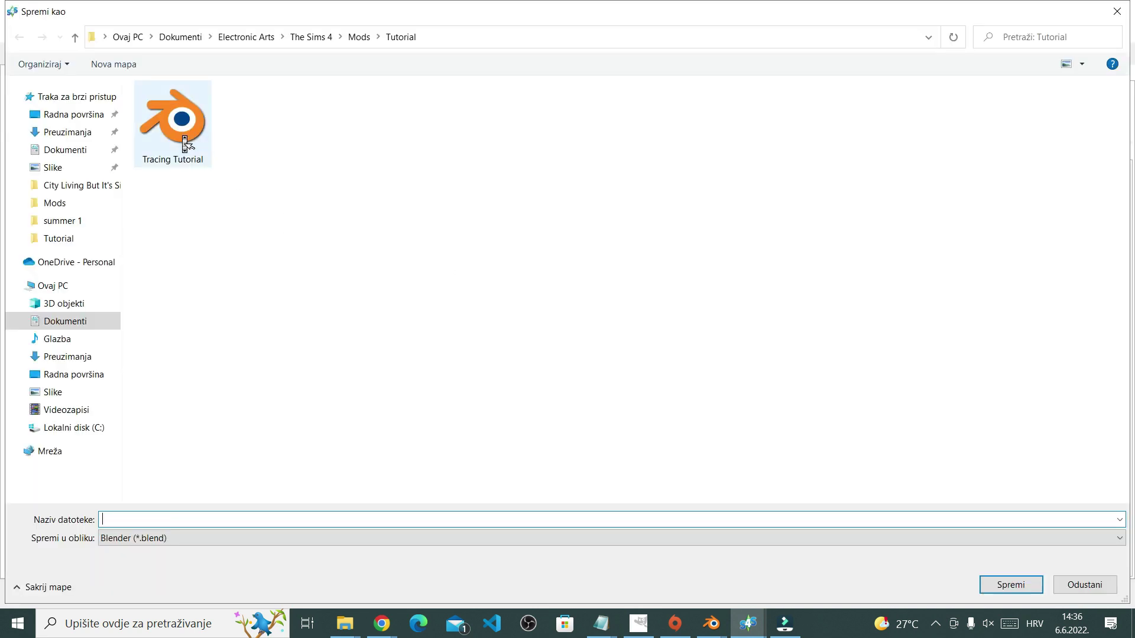
pyautogui.doubleClick(185, 144)
pyautogui.click(607, 369)
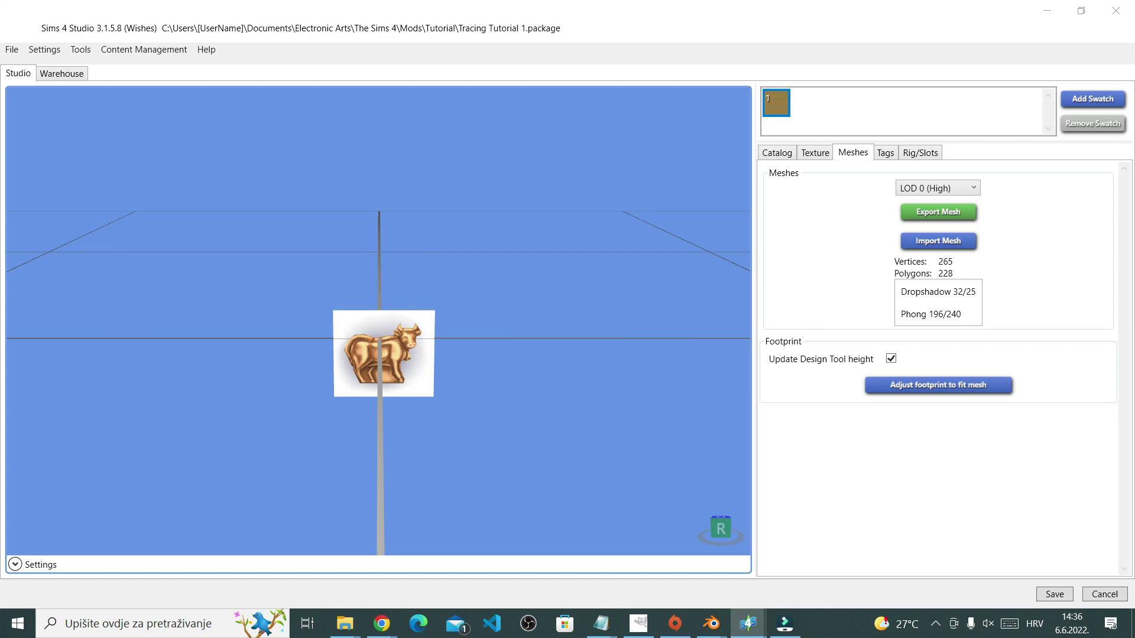
pyautogui.hotkey('alt', 'Tab')
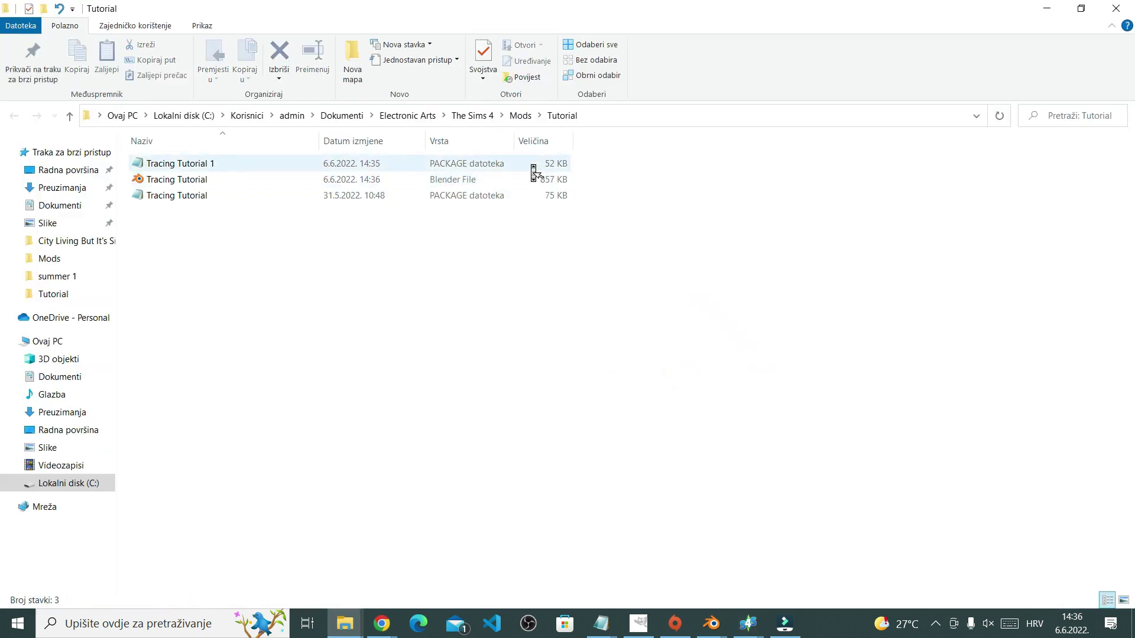
pyautogui.click(499, 180)
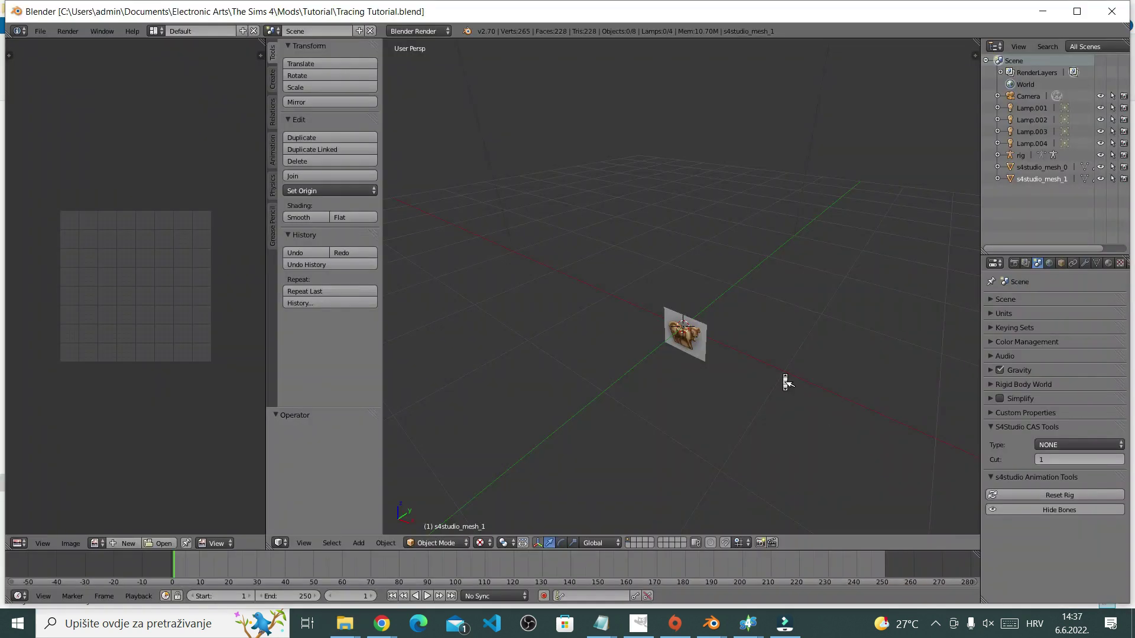
# Orbit to face the cow front-on, select s4studio_mesh_0 and enter Edit Mode on it.
pyautogui.moveTo(772, 321); pyautogui.dragTo(828, 292, button='middle')
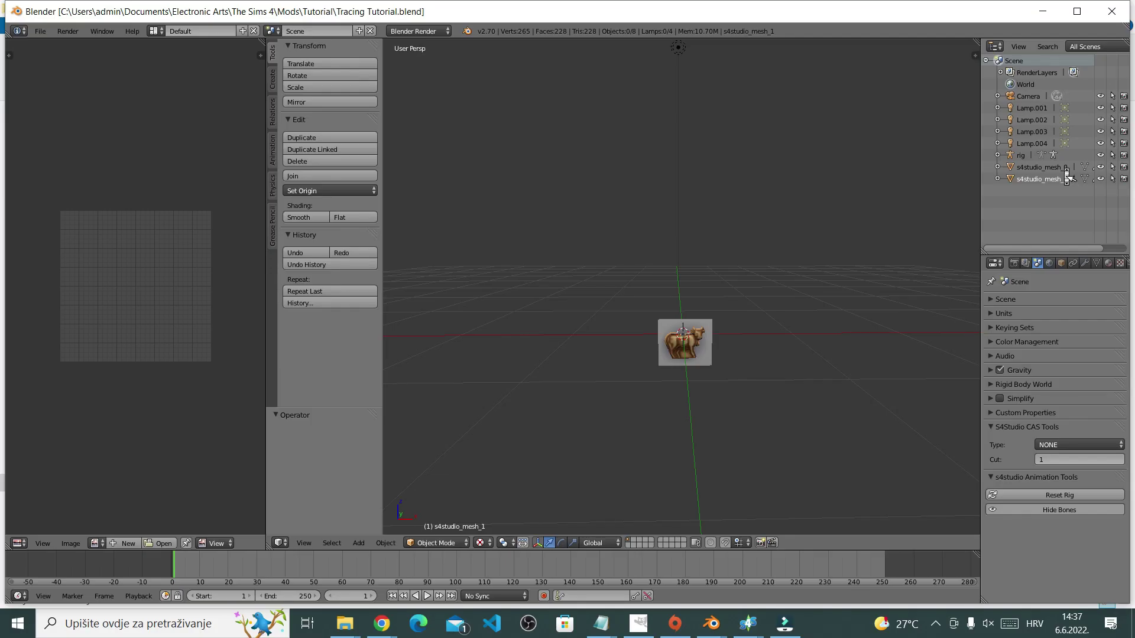
pyautogui.click(926, 483)
pyautogui.click(1058, 179)
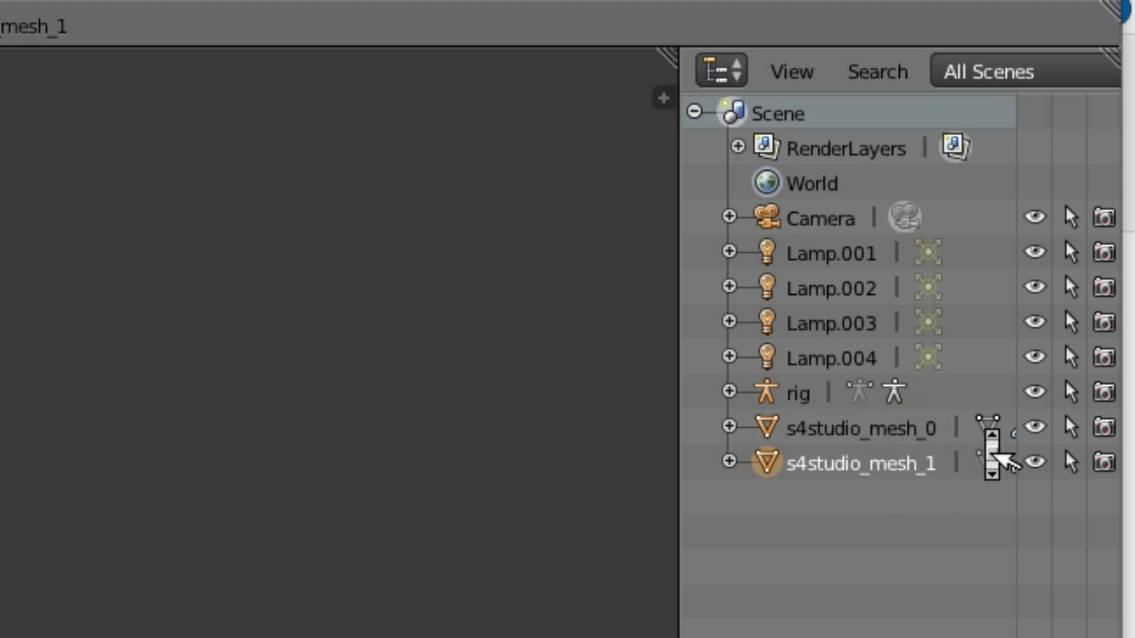
pyautogui.click(1086, 168)
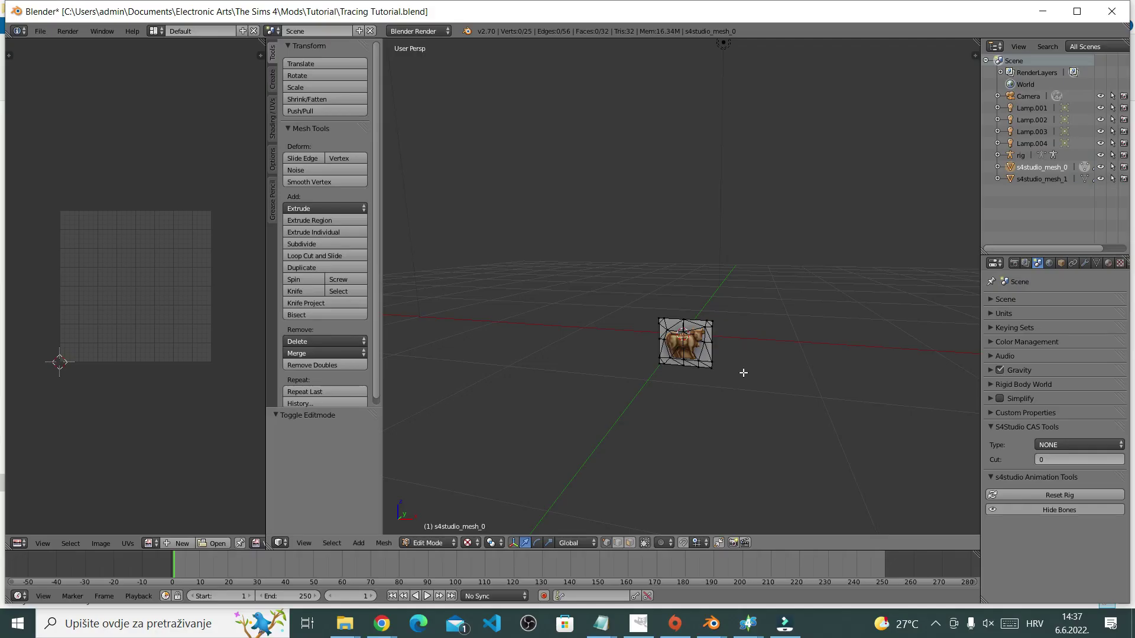
pyautogui.press('Tab')
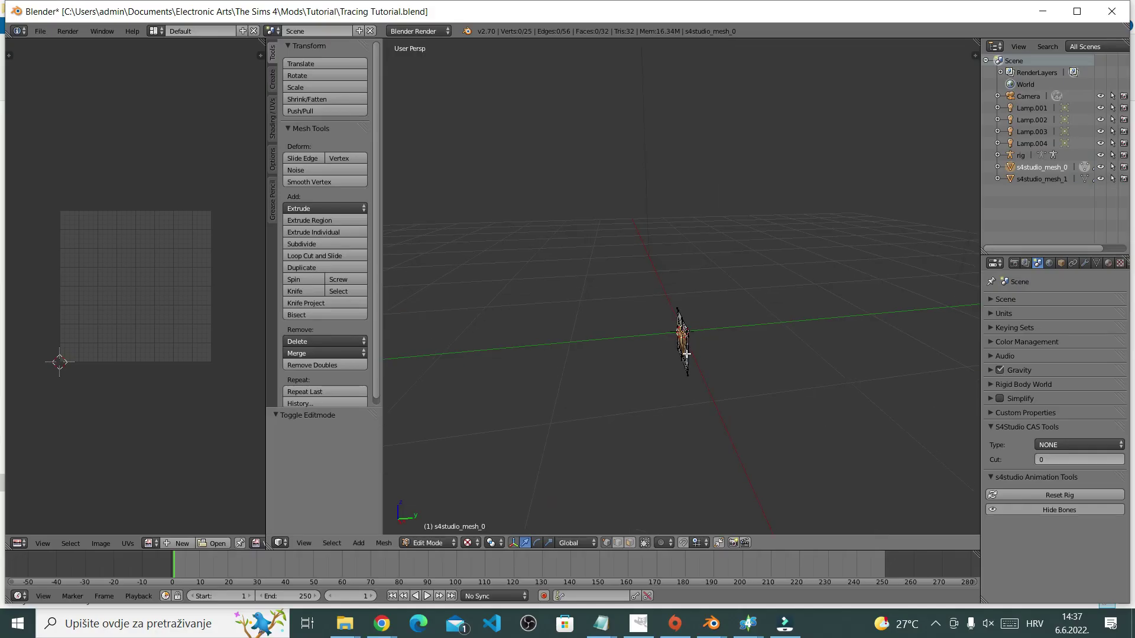
pyautogui.press('Tab')
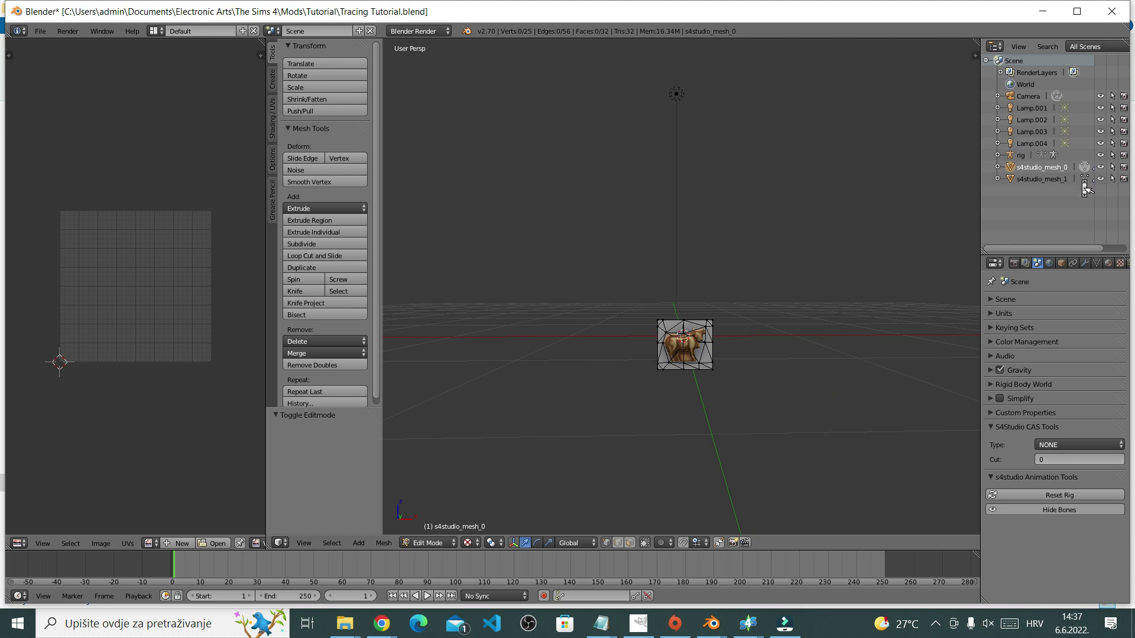
# Switch editing to s4studio_mesh_1, select all its vertices and delete them.
pyautogui.click(1085, 182)
pyautogui.moveTo(735, 357); pyautogui.dragTo(793, 392, button='middle')
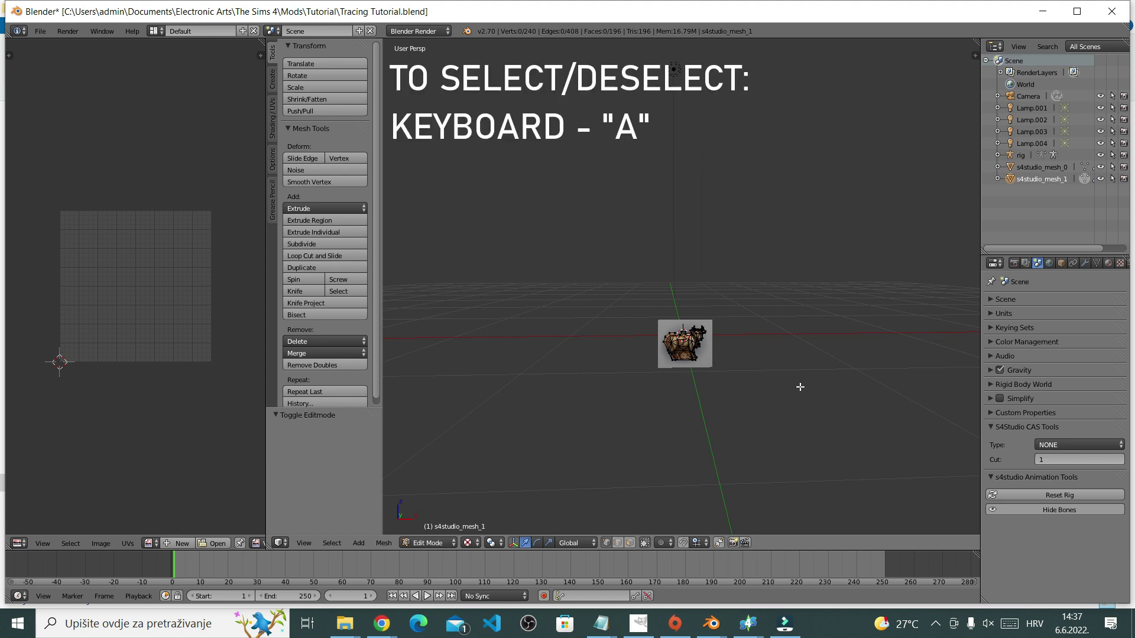
pyautogui.press('a')
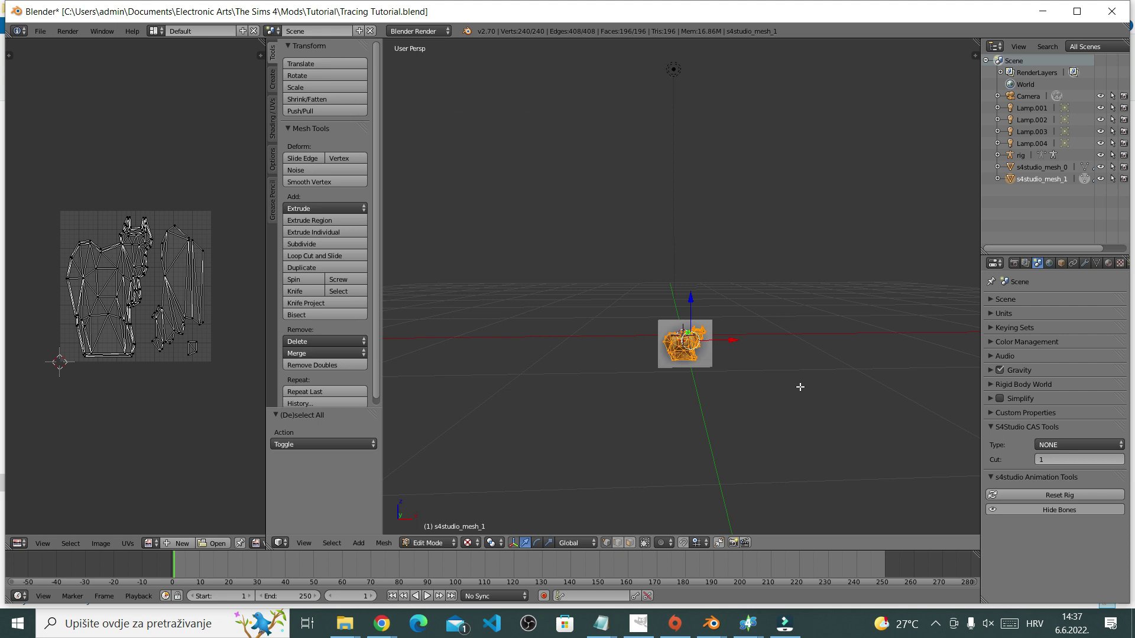
pyautogui.press('x')
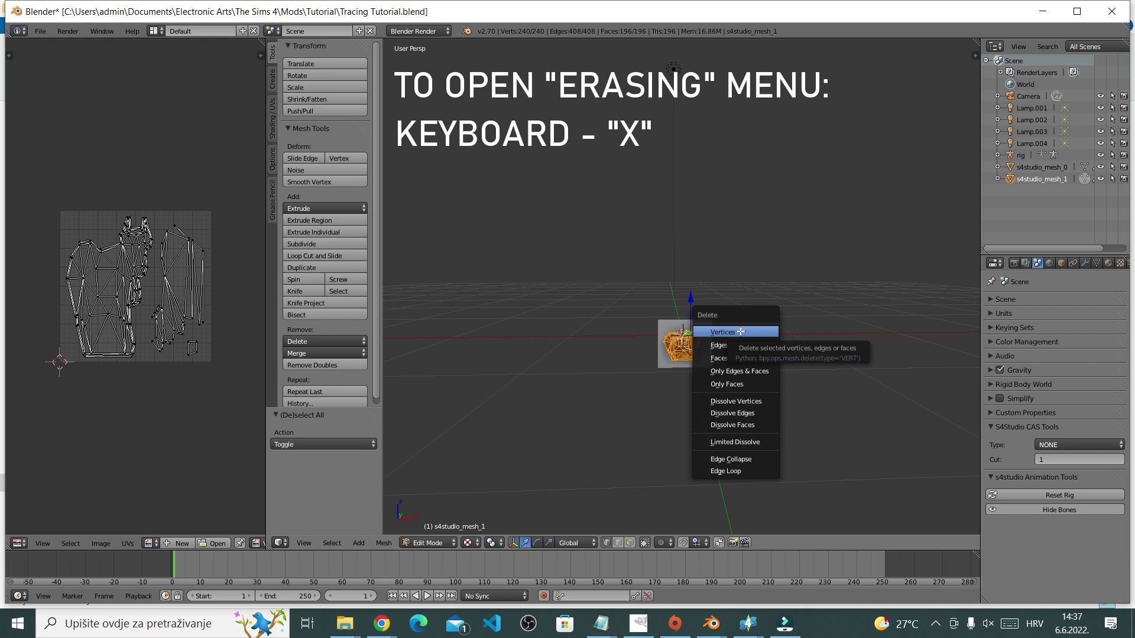
pyautogui.click(747, 332)
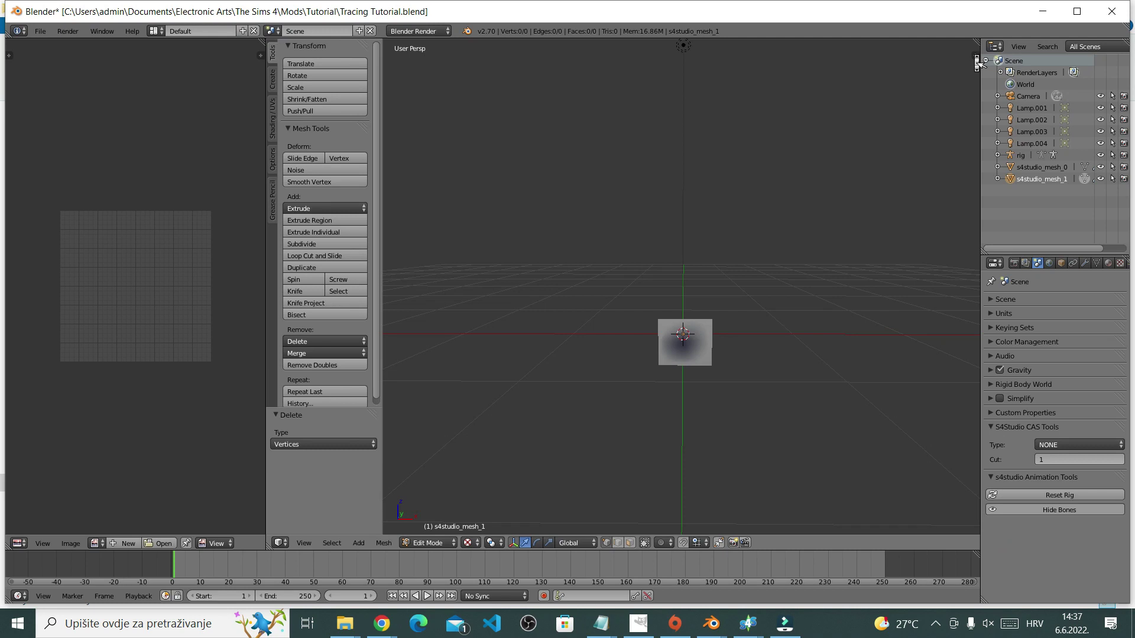
# In the viewport sidebar, enable Background Images and add one empty image slot for All Views.
pyautogui.click(561, 94)
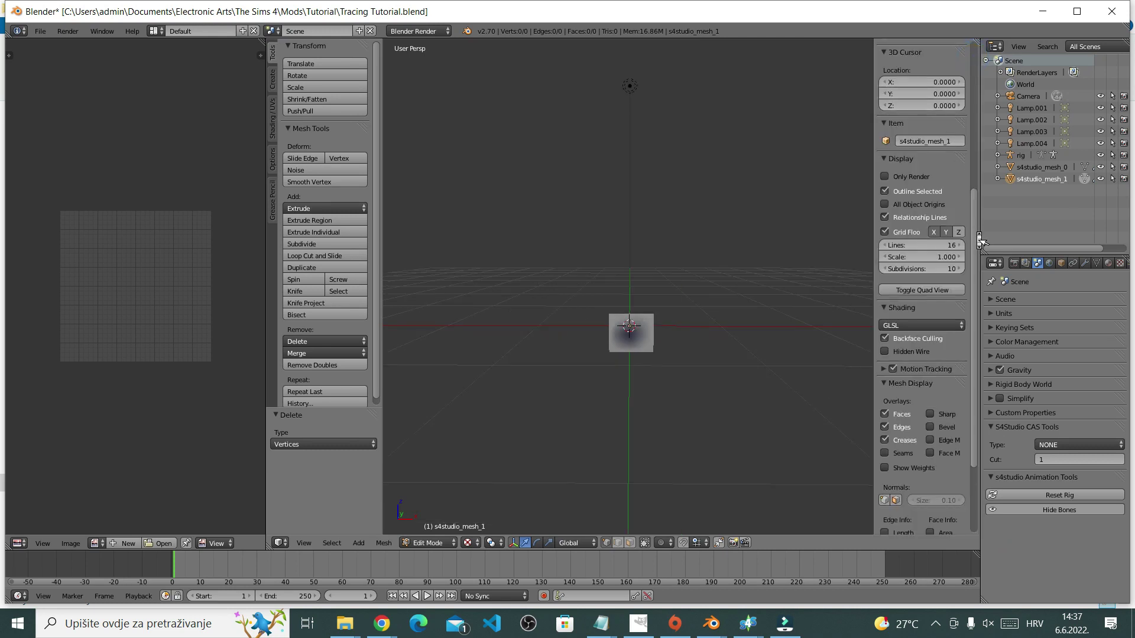
pyautogui.scroll(8, 976, 148)
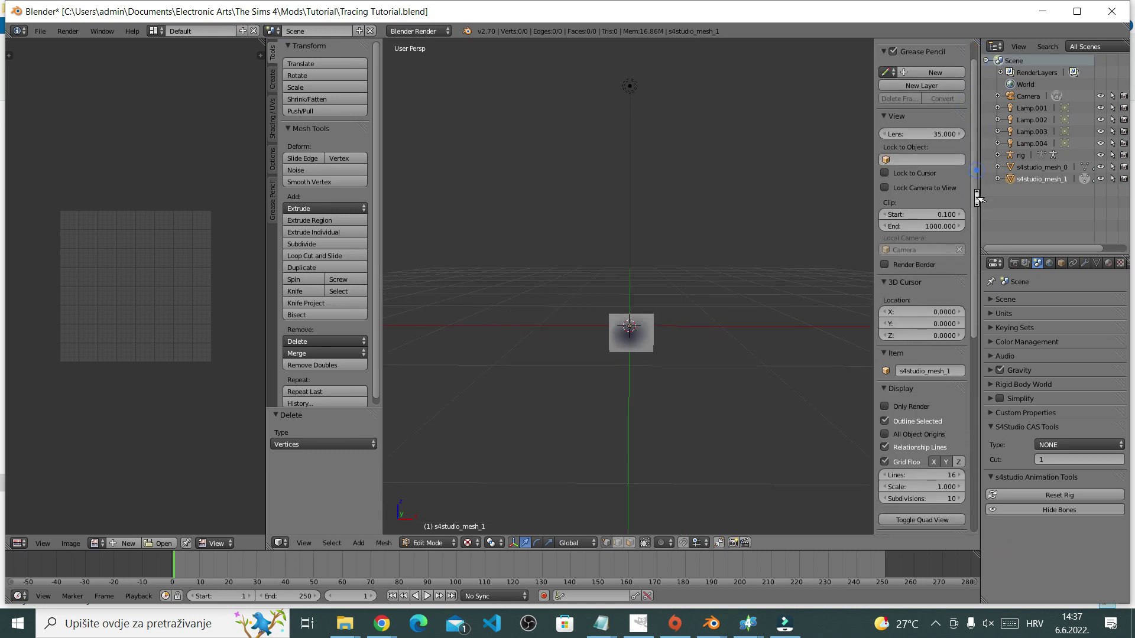
pyautogui.scroll(-4, 977, 199)
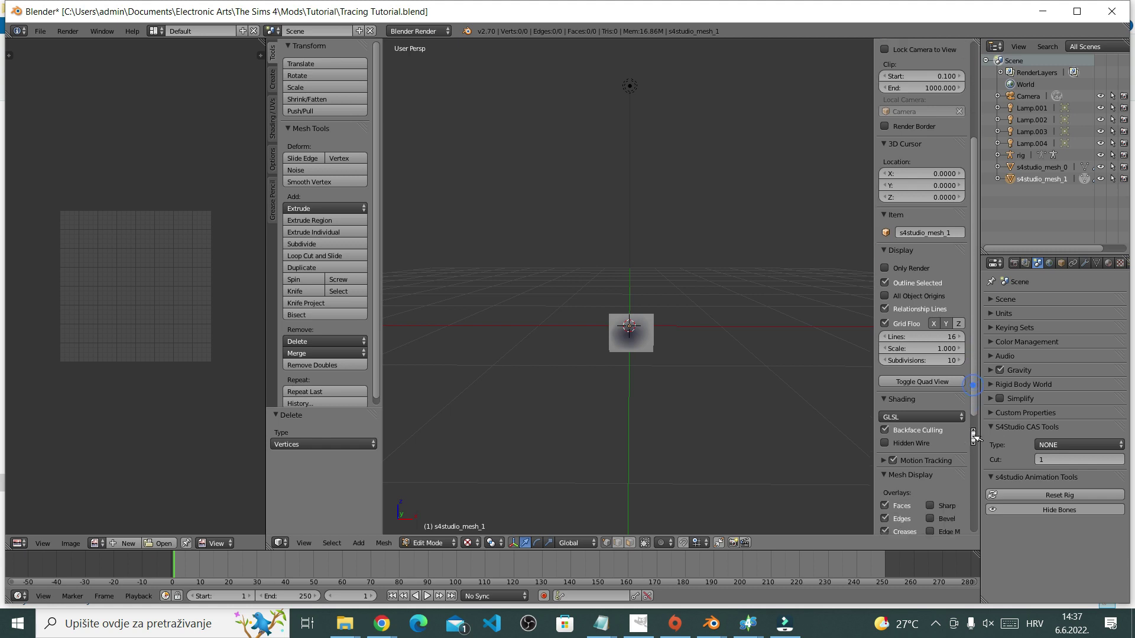
pyautogui.moveTo(974, 437); pyautogui.dragTo(977, 561)
pyautogui.click(890, 196)
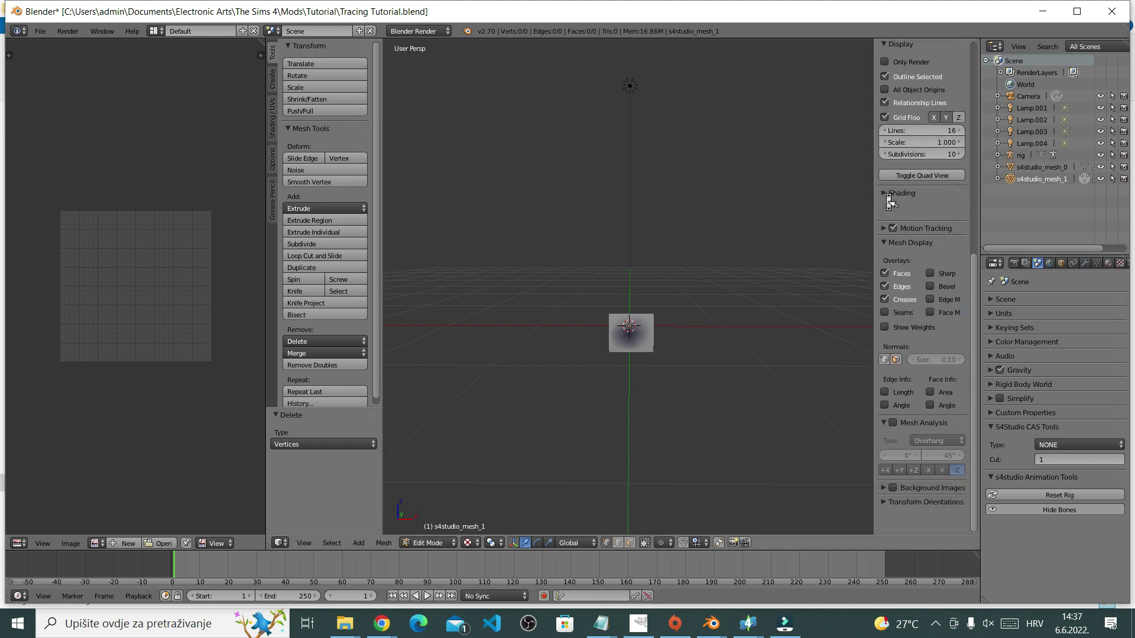
pyautogui.click(890, 197)
pyautogui.click(885, 270)
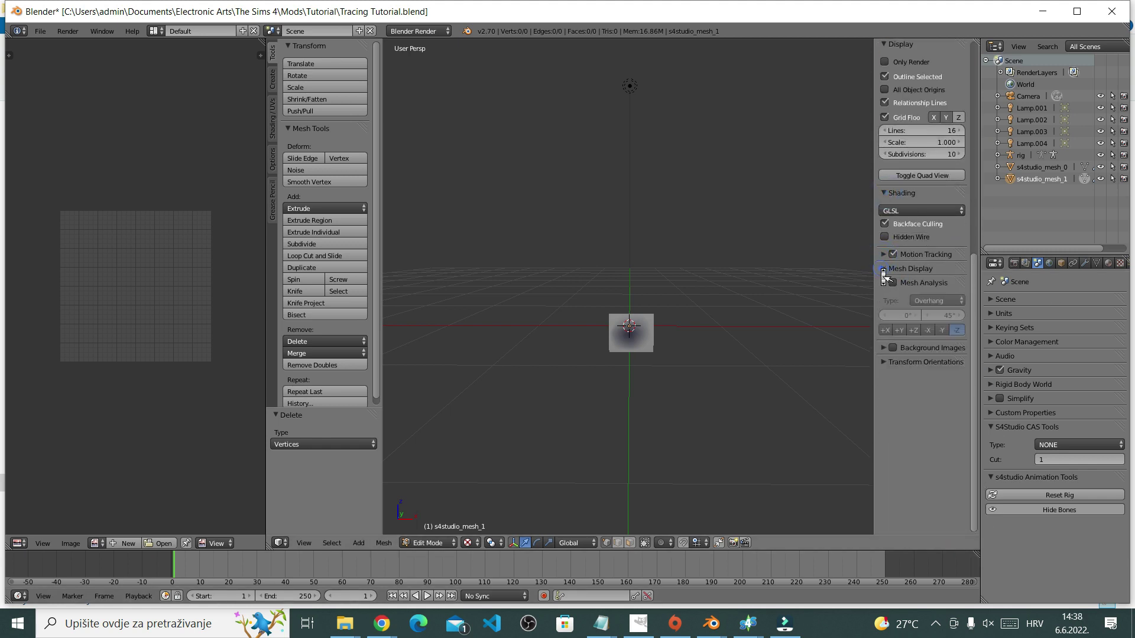
pyautogui.click(883, 283)
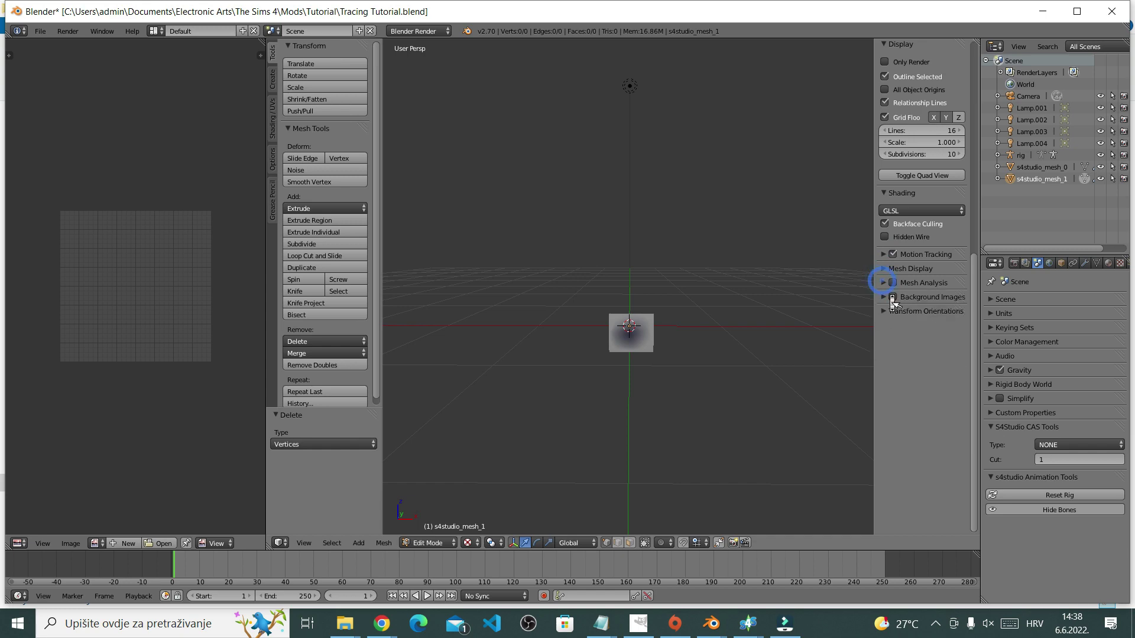
pyautogui.click(892, 298)
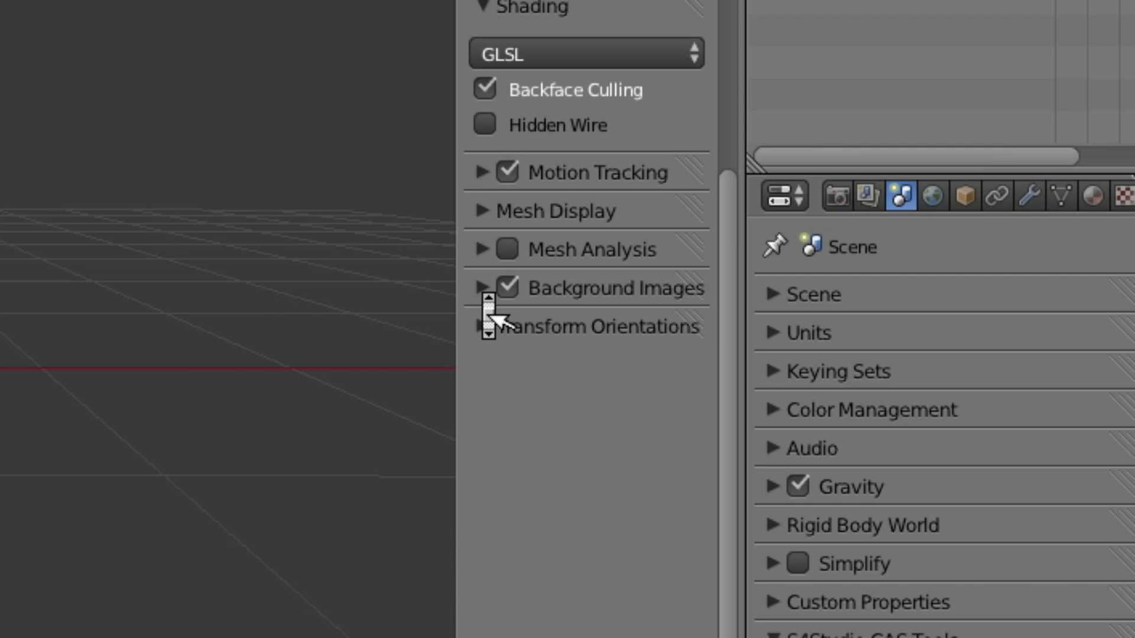
pyautogui.click(483, 290)
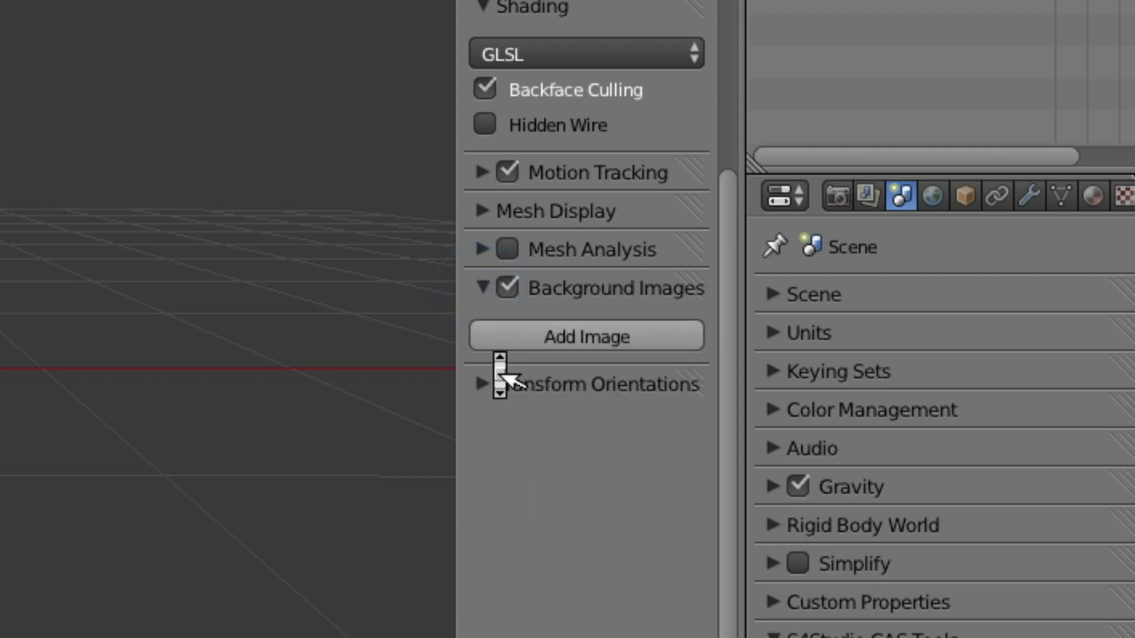
pyautogui.click(637, 343)
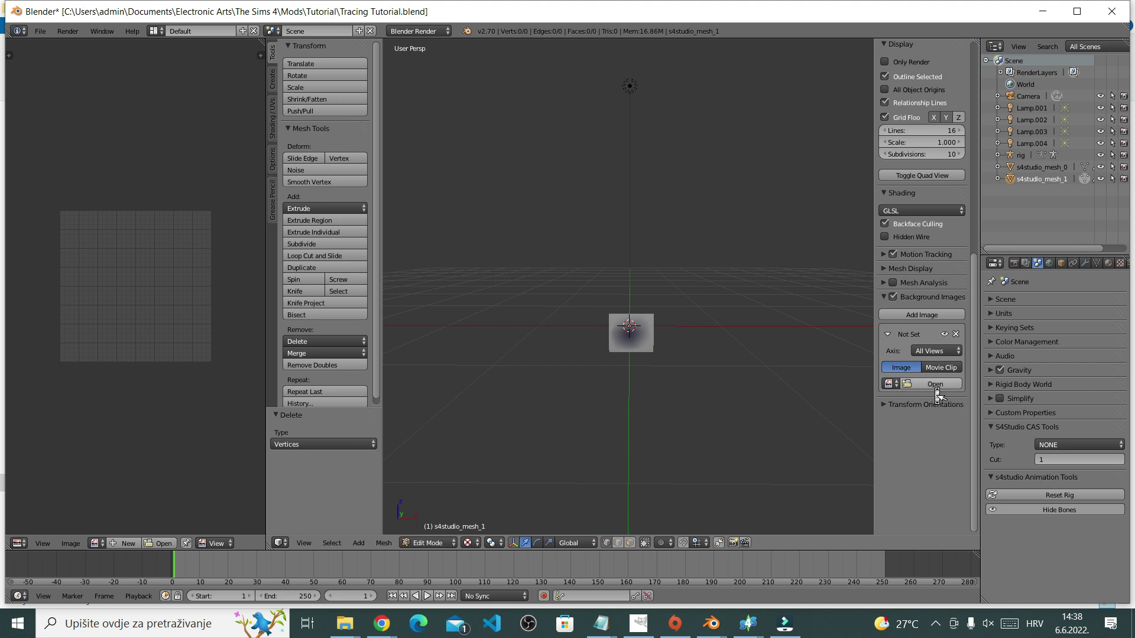
# Load TS4_Logo_Plumbob CONFICENT.png from the Code Red Lama folder into the background image slot.
pyautogui.click(937, 386)
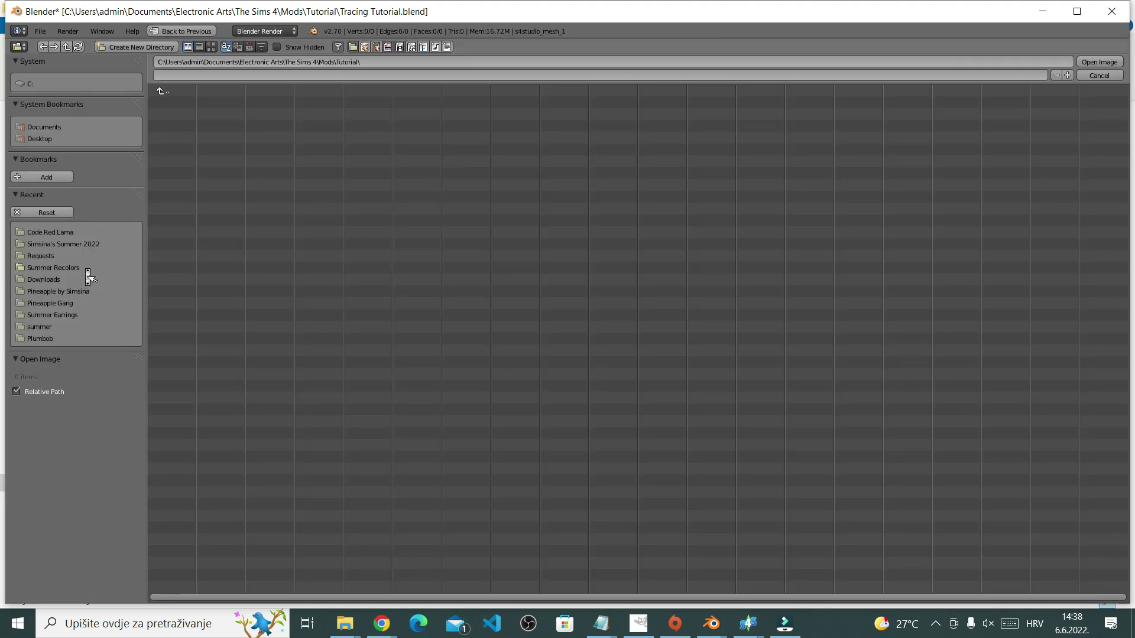
pyautogui.click(53, 232)
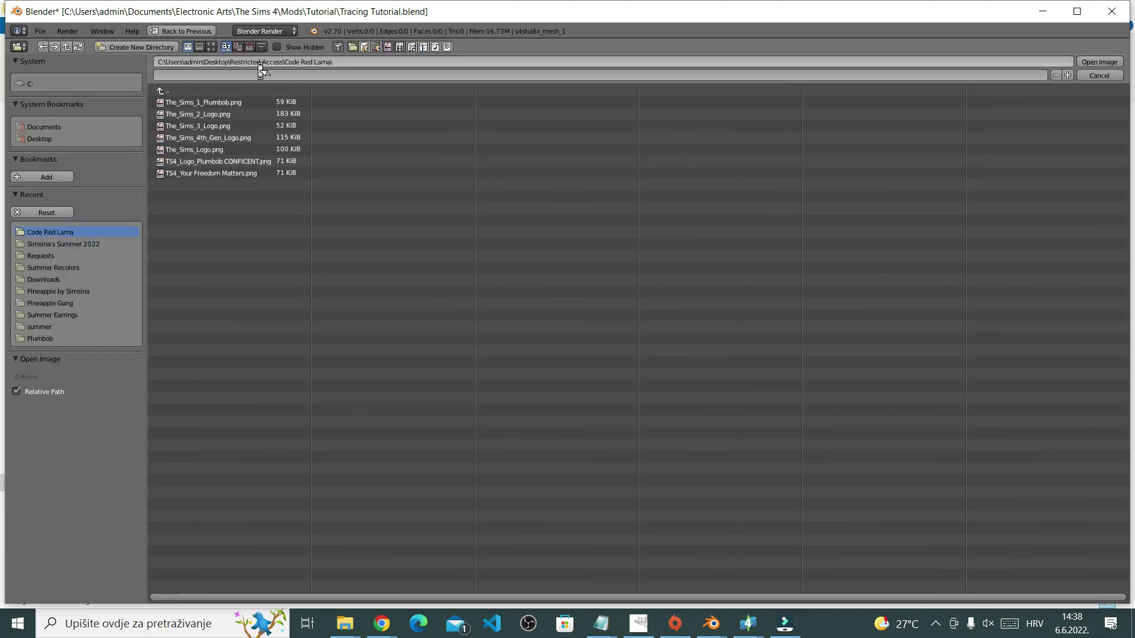
pyautogui.click(211, 47)
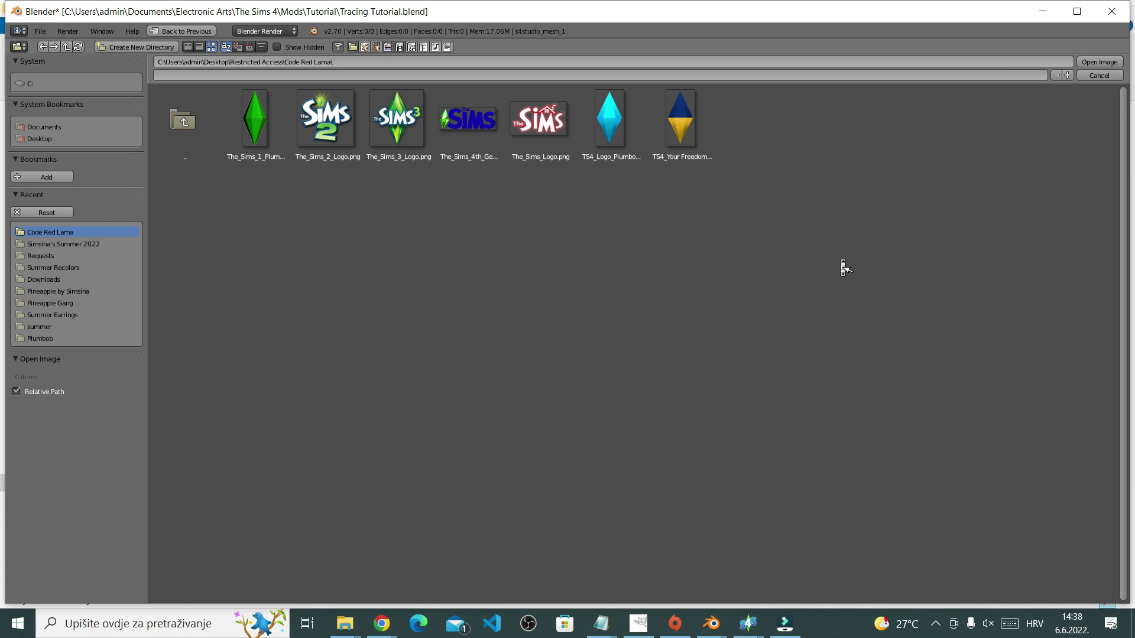
pyautogui.click(616, 125)
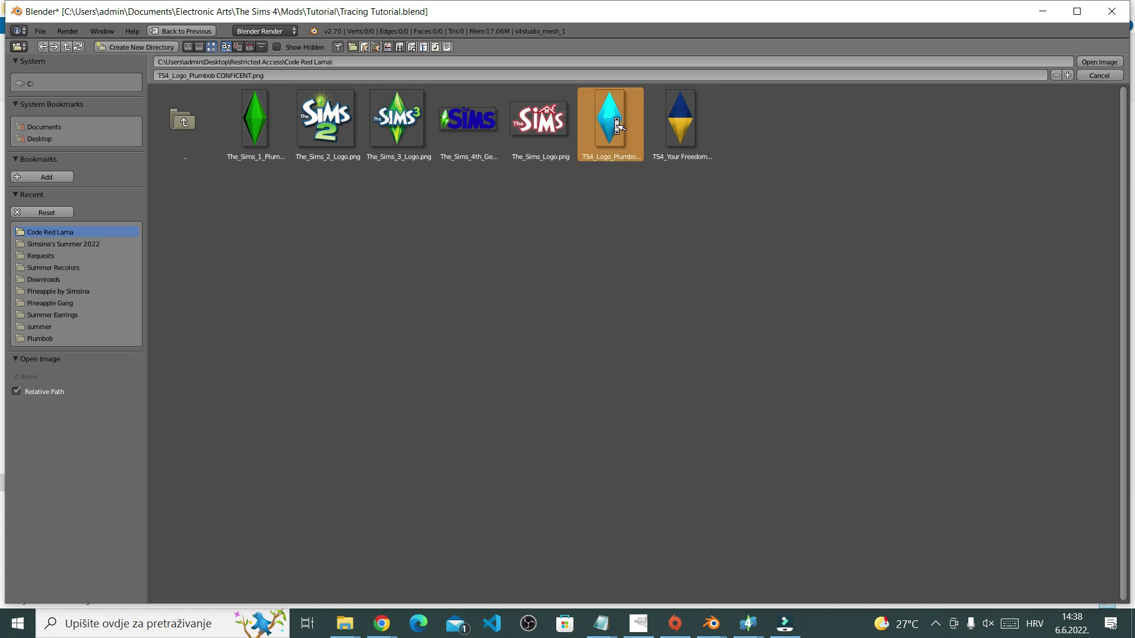
pyautogui.doubleClick(630, 128)
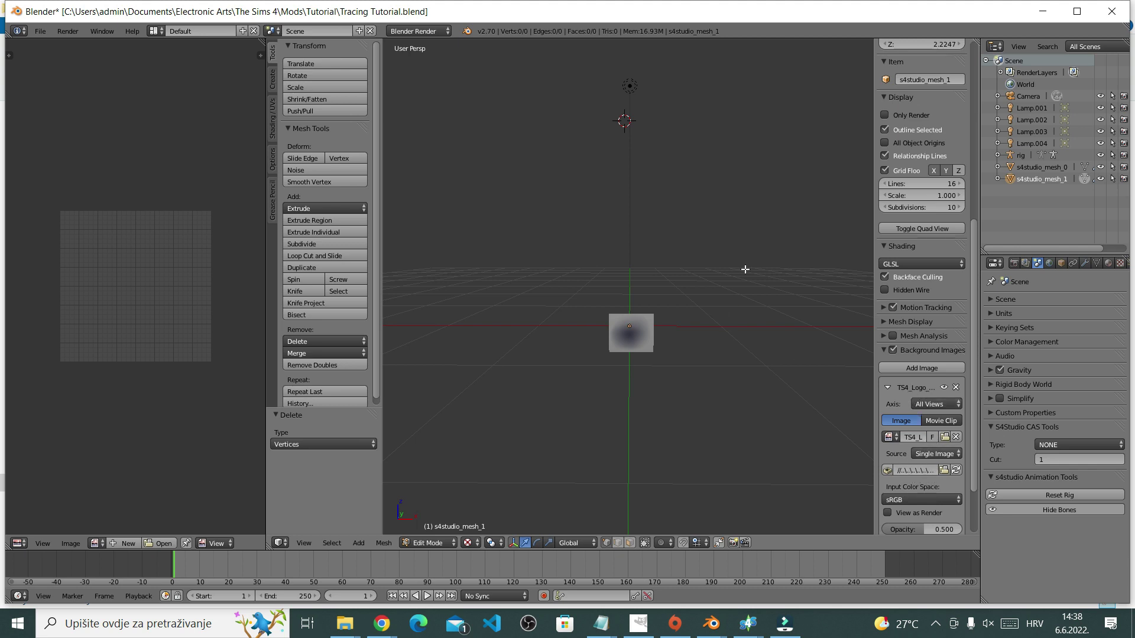
# Orbit, then switch to Front, Right and back to Front orthographic view with Numpad 1 and 3.
pyautogui.moveTo(745, 269); pyautogui.dragTo(808, 325, button='middle')
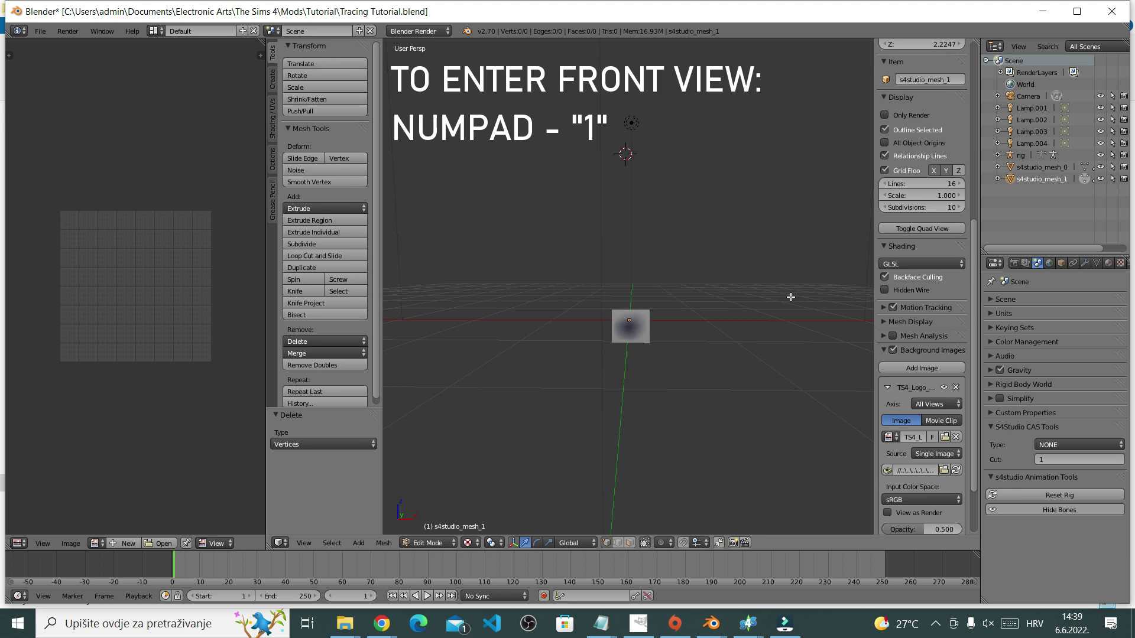
pyautogui.press('KP_1')
pyautogui.scroll(-6, 791, 297)
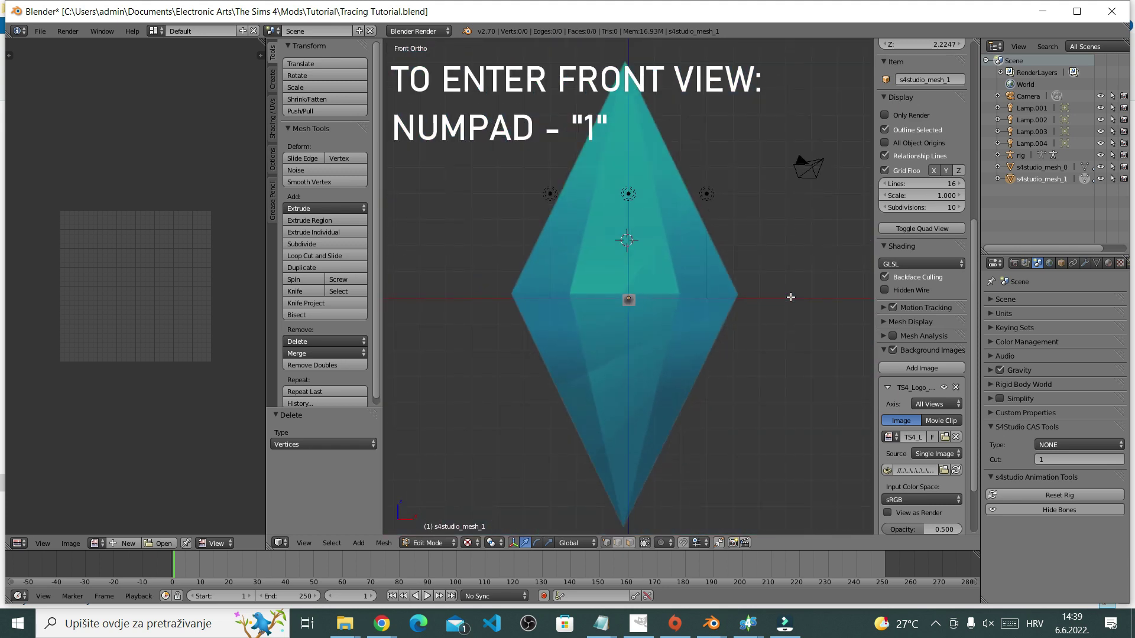
pyautogui.press('KP_3')
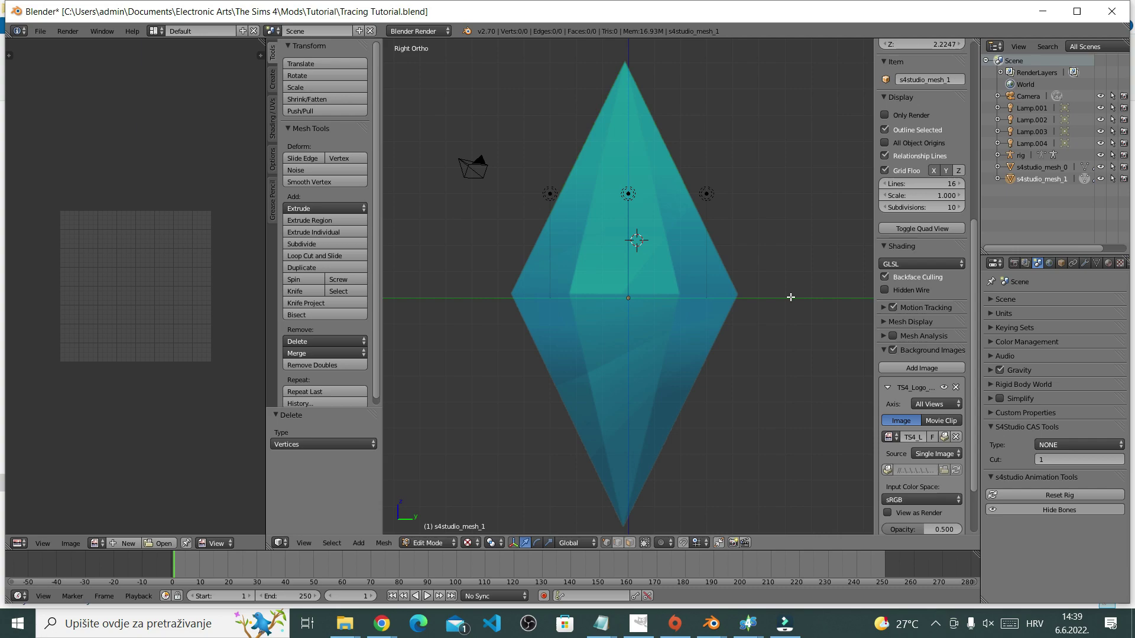
pyautogui.press('KP_1')
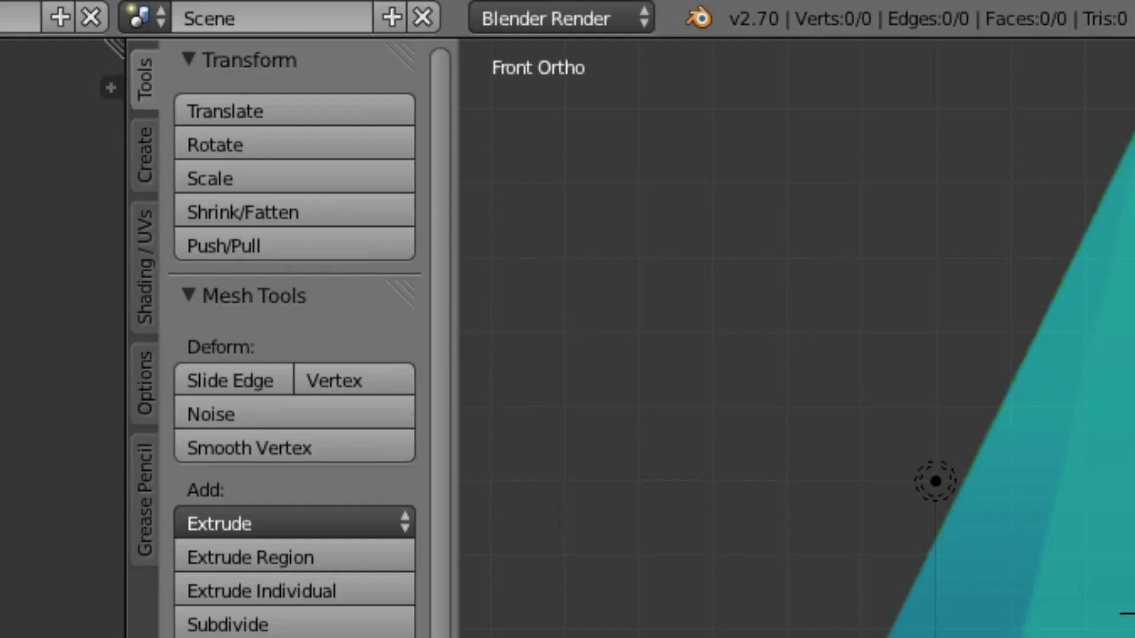
# Add a plane from Create > Plane and rotate it 90° about the X axis.
pyautogui.click(147, 178)
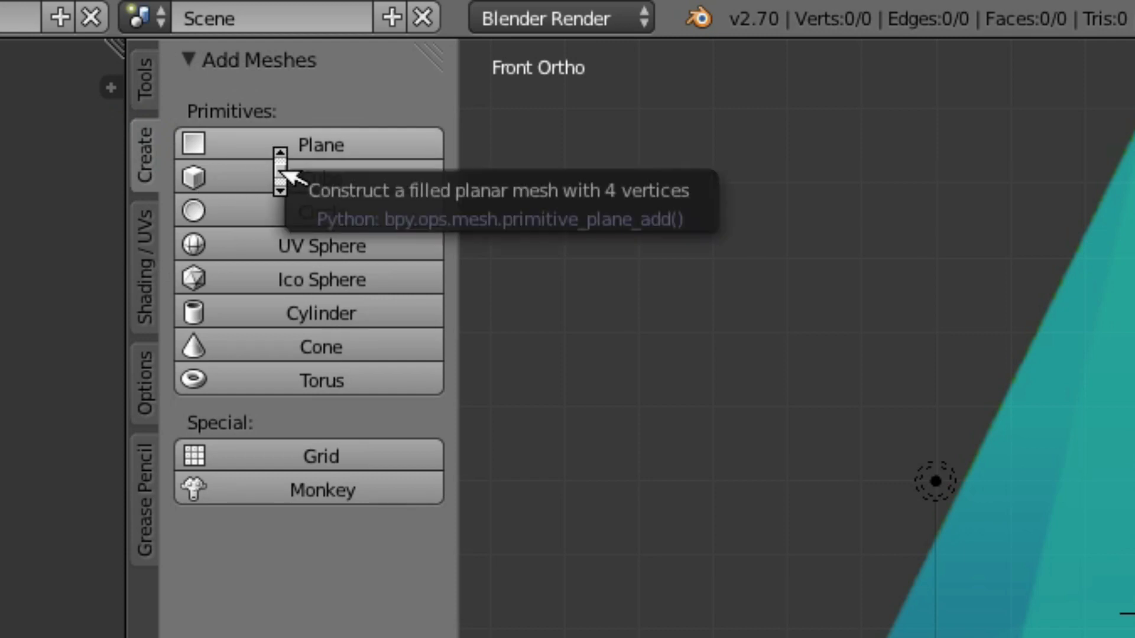
pyautogui.click(277, 151)
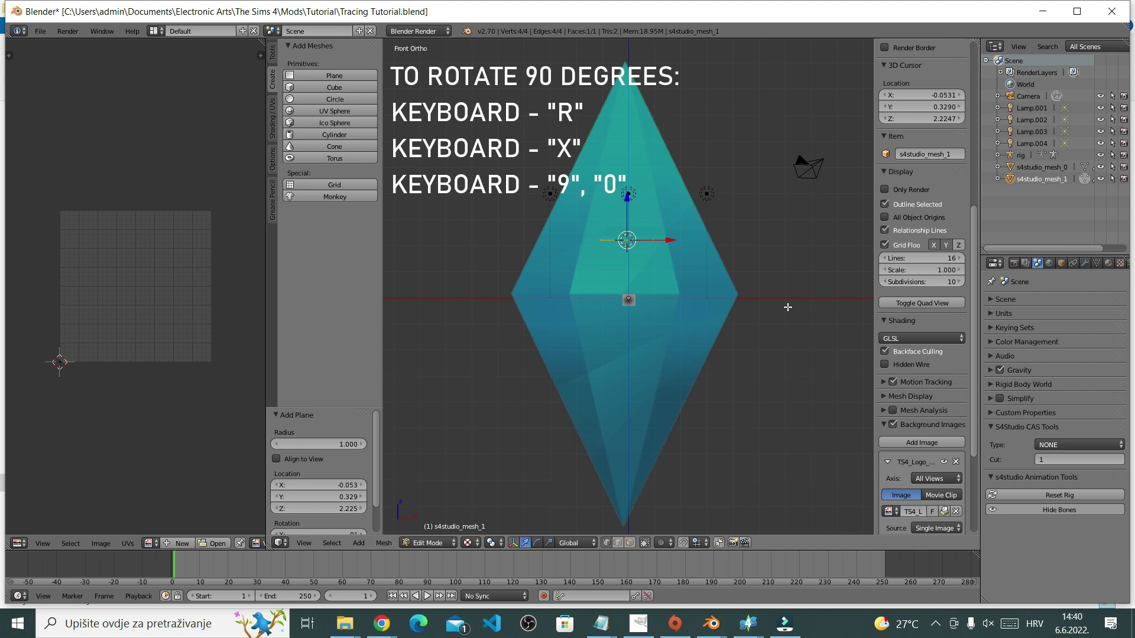
pyautogui.press('r')
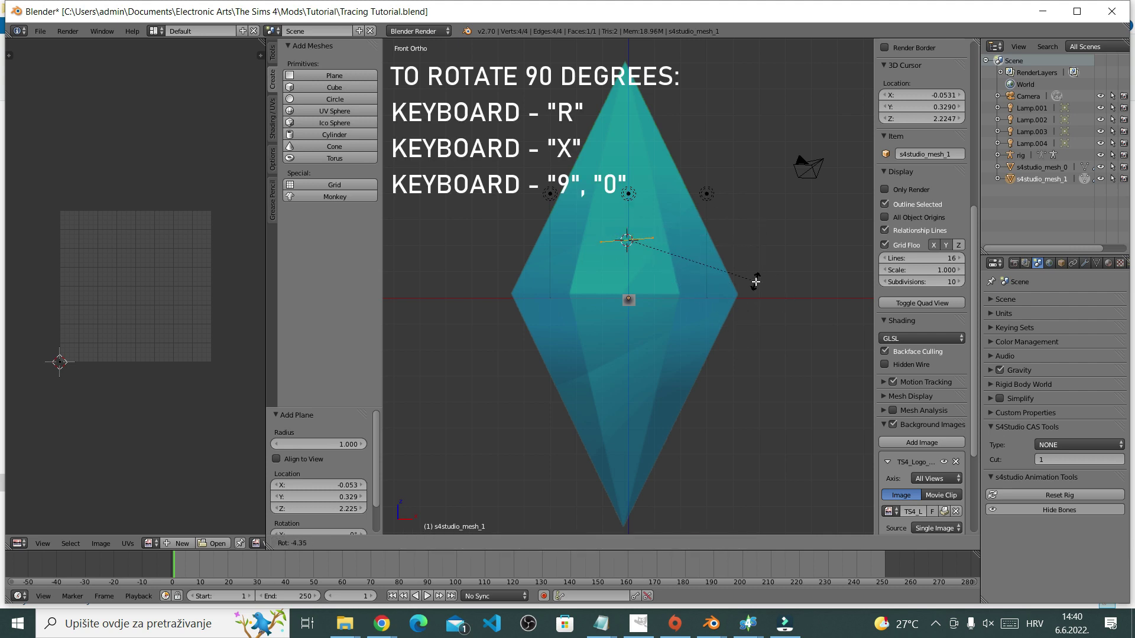
pyautogui.press('x')
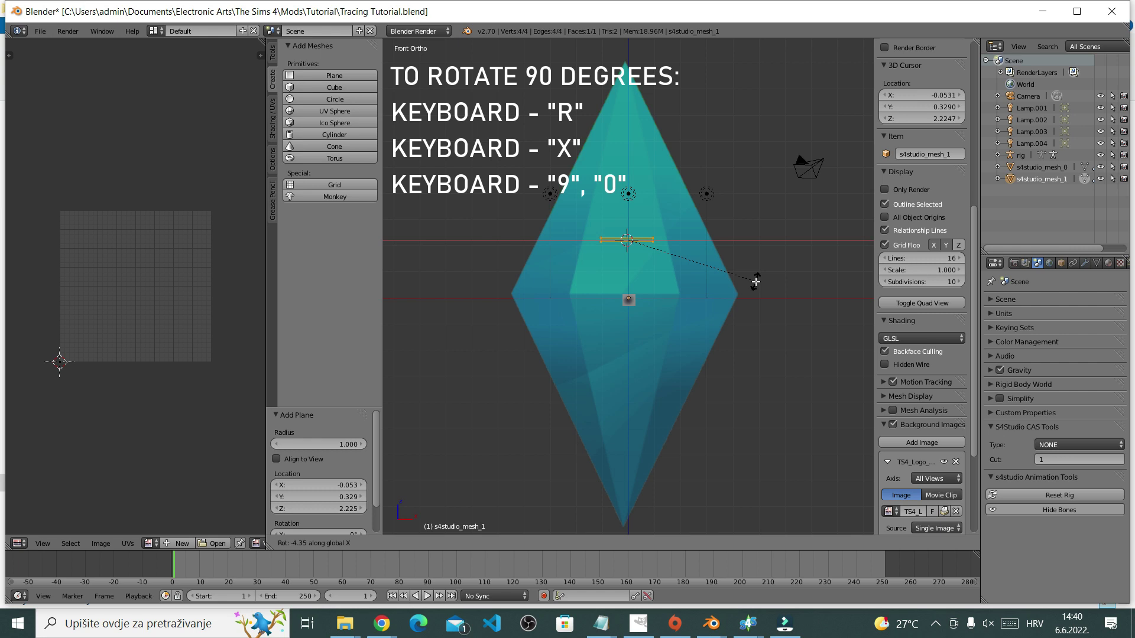
pyautogui.write('90')
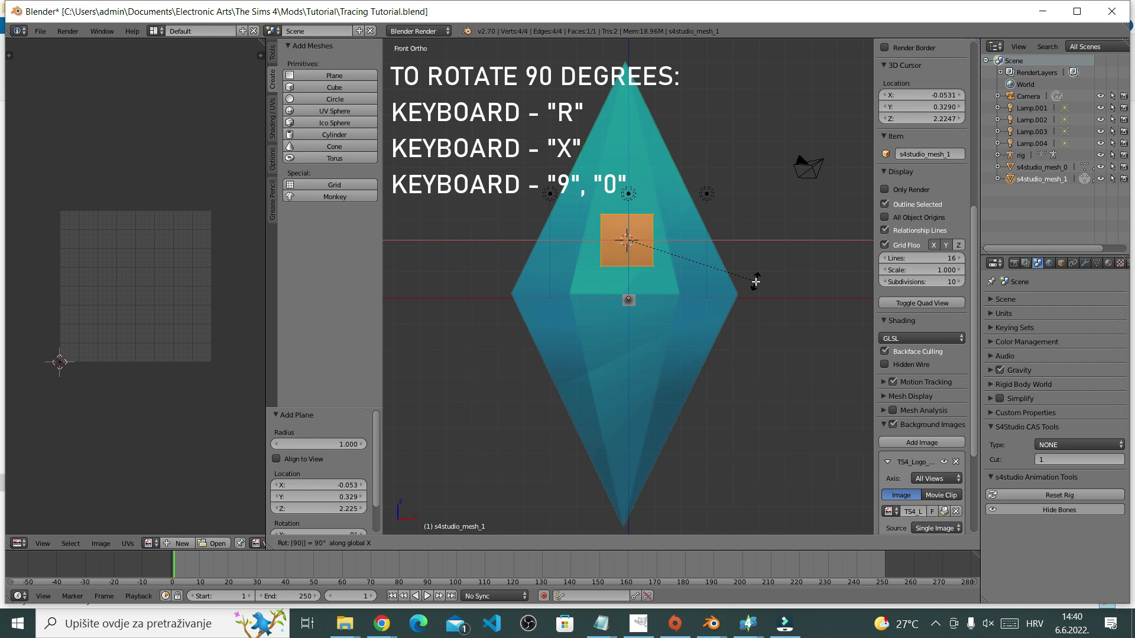
pyautogui.press('Return')
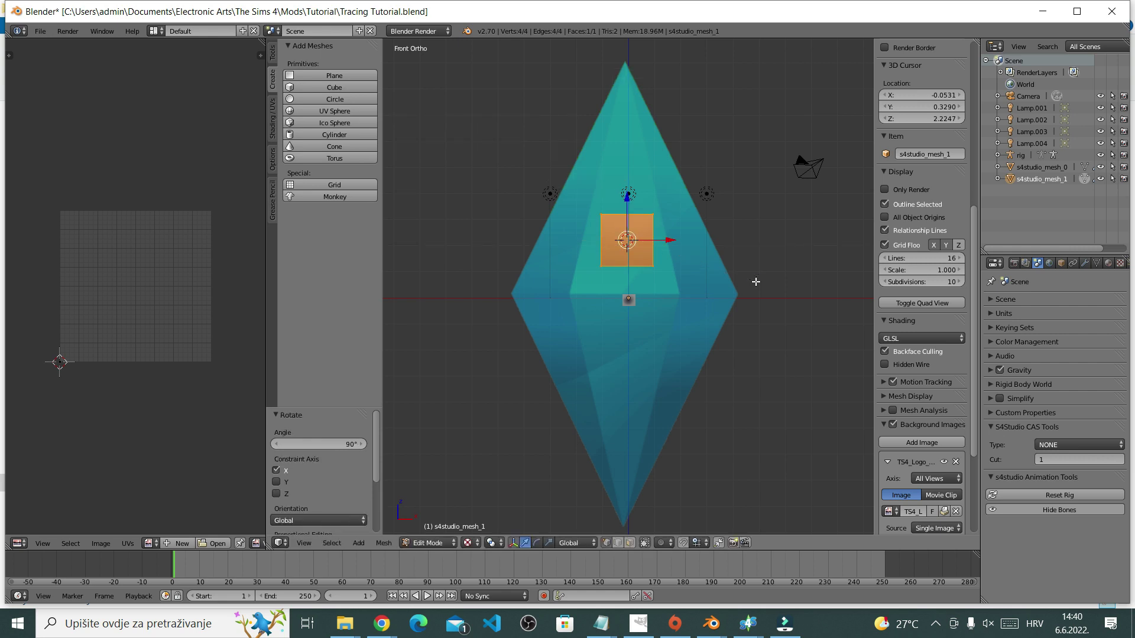
# Deselect everything and delete the plane's bottom-right vertex.
pyautogui.press('Tab')
pyautogui.press('a')
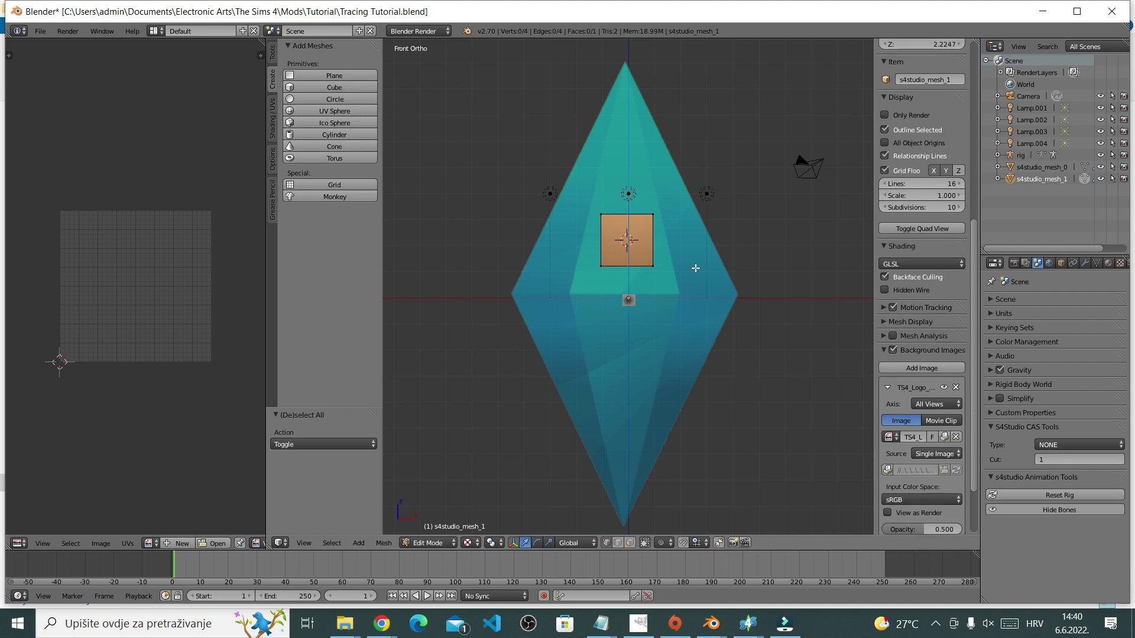
pyautogui.rightClick(653, 266)
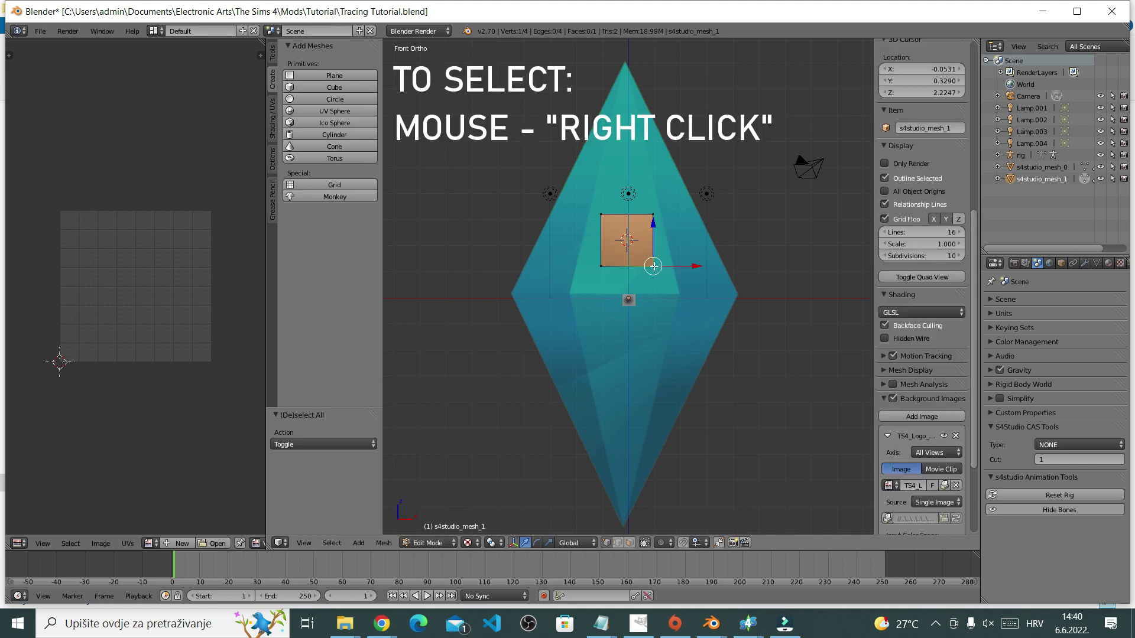
pyautogui.press('x')
pyautogui.click(691, 324)
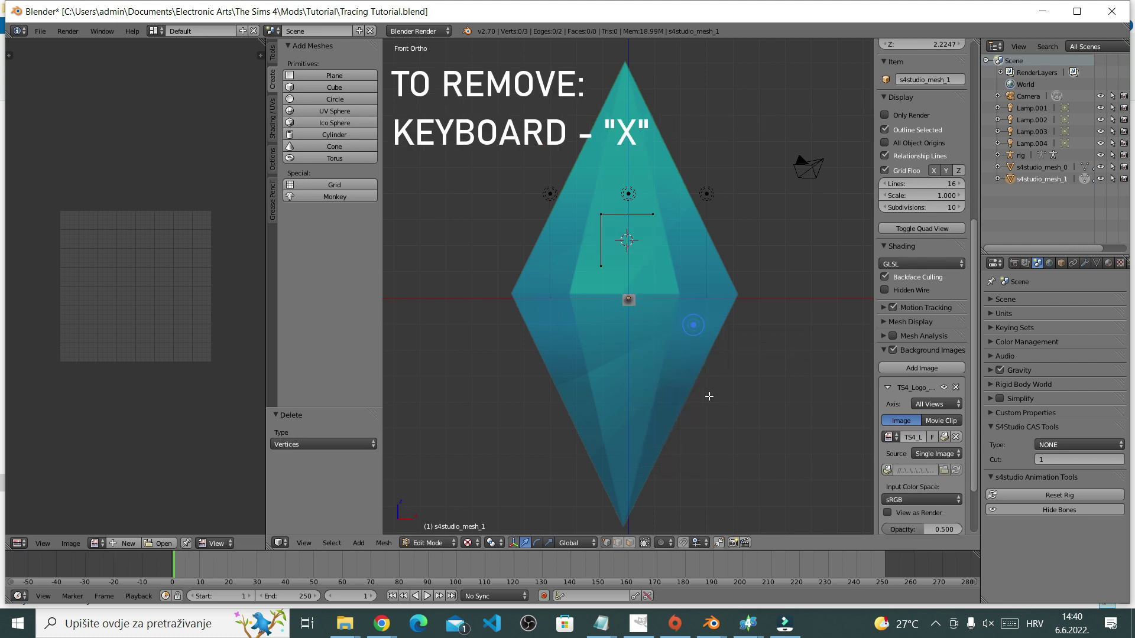
# Move remaining vertices onto the plumbob's top point and right corner, then start moving the last.
pyautogui.rightClick(653, 215)
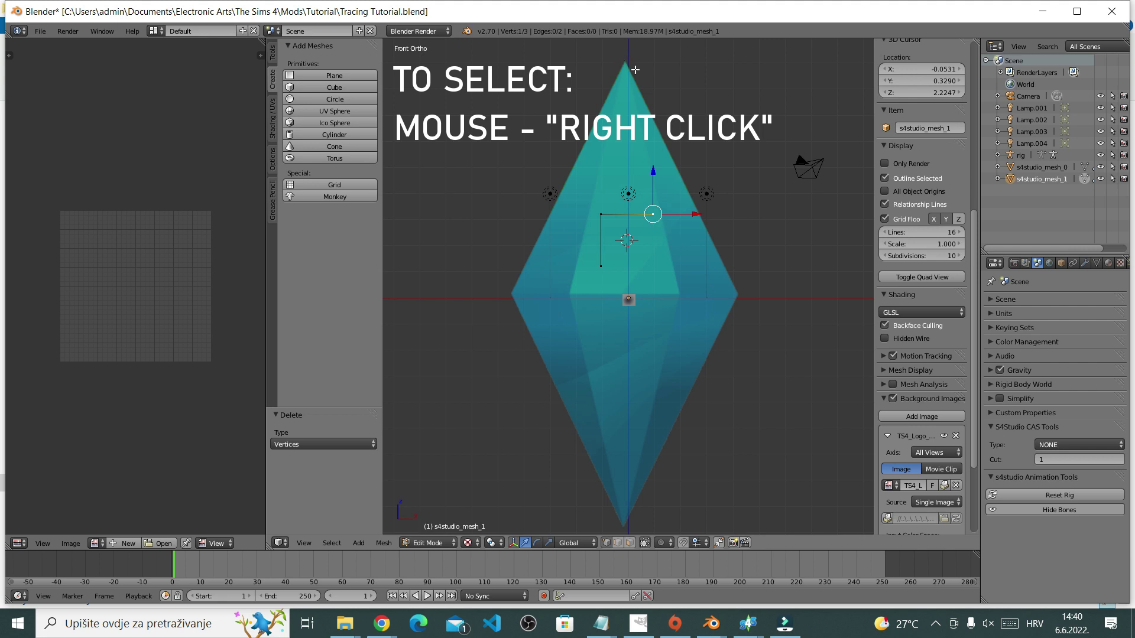
pyautogui.press('g')
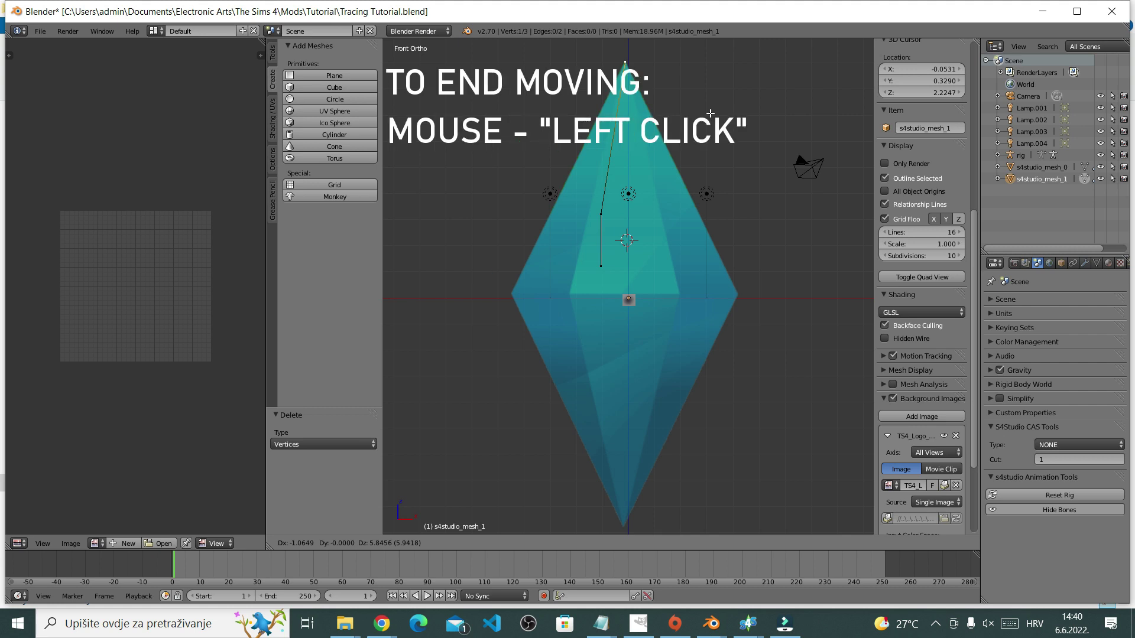
pyautogui.click(709, 113)
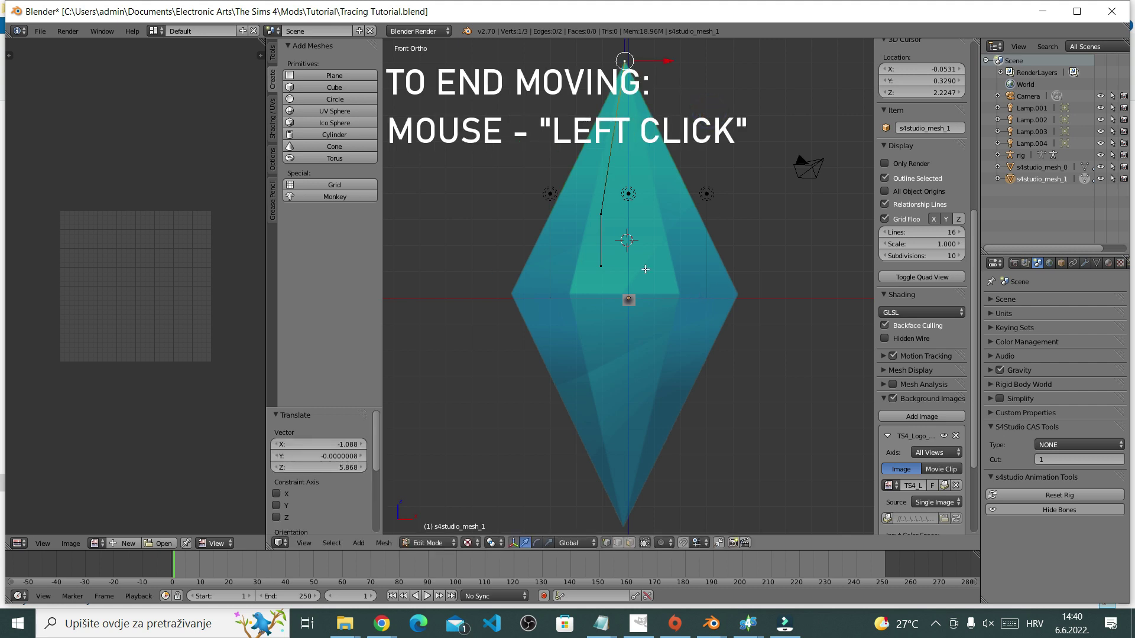
pyautogui.rightClick(601, 214)
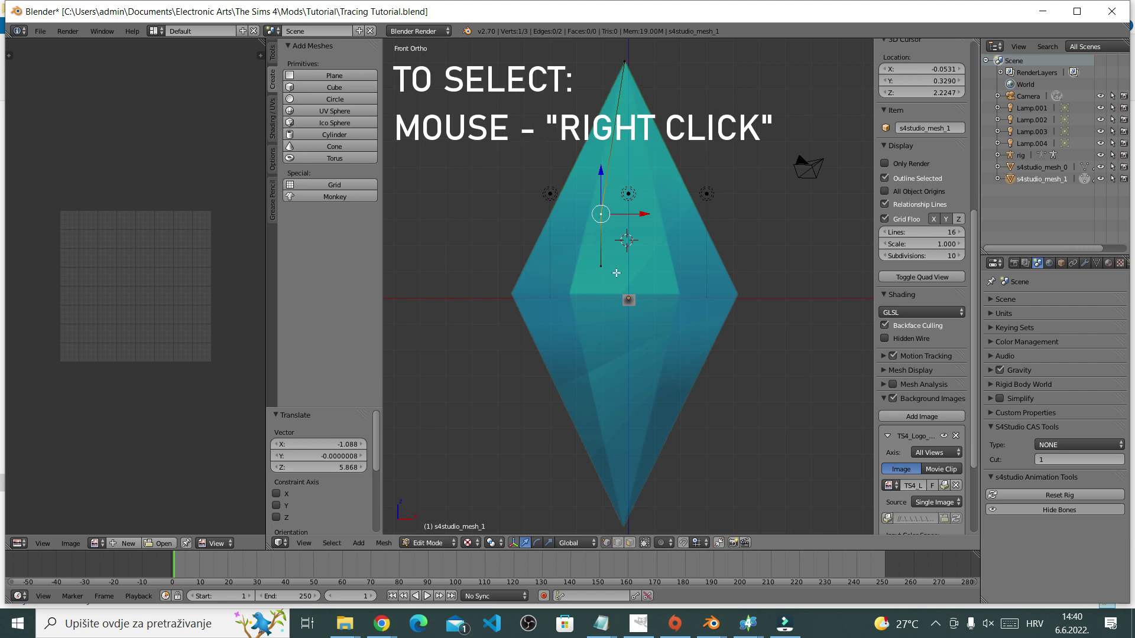
pyautogui.press('g')
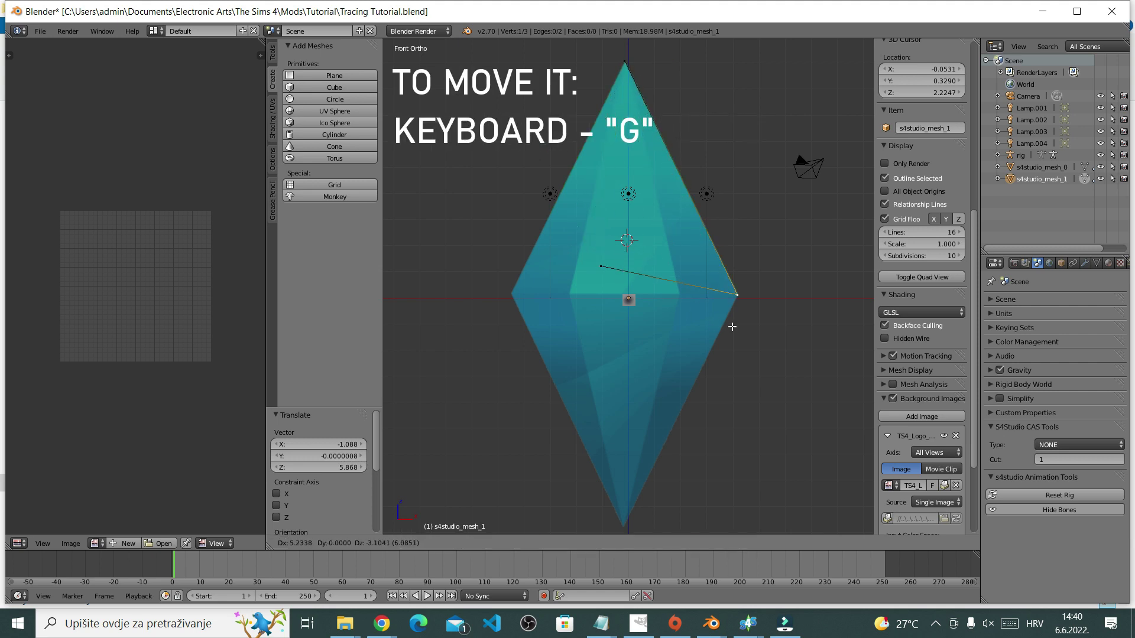
pyautogui.click(728, 327)
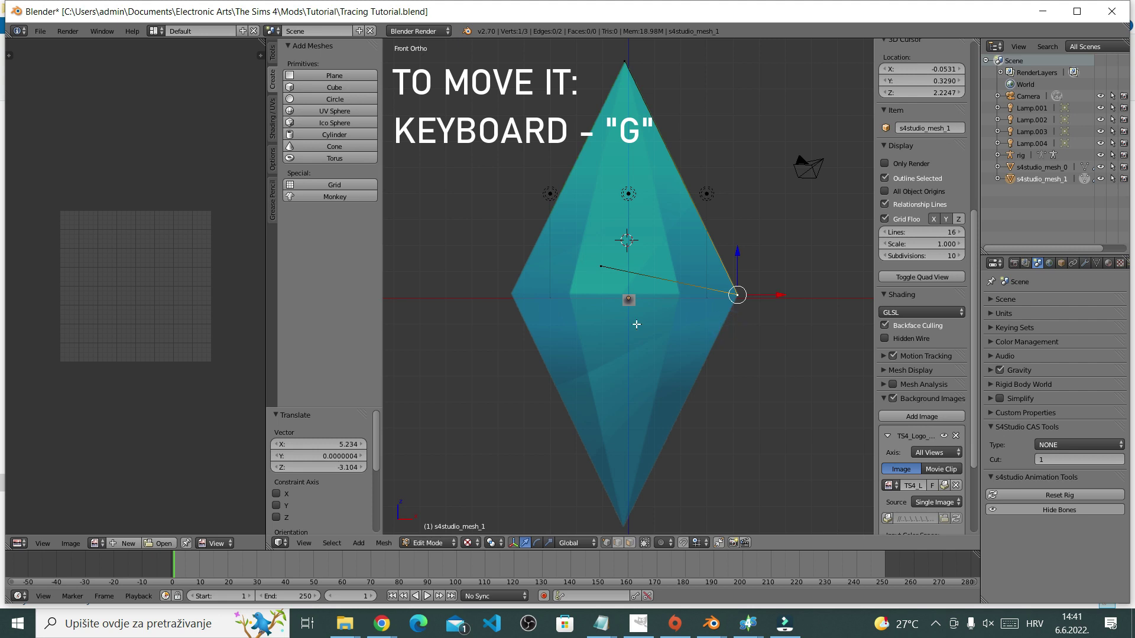
pyautogui.rightClick(602, 266)
pyautogui.press('g')
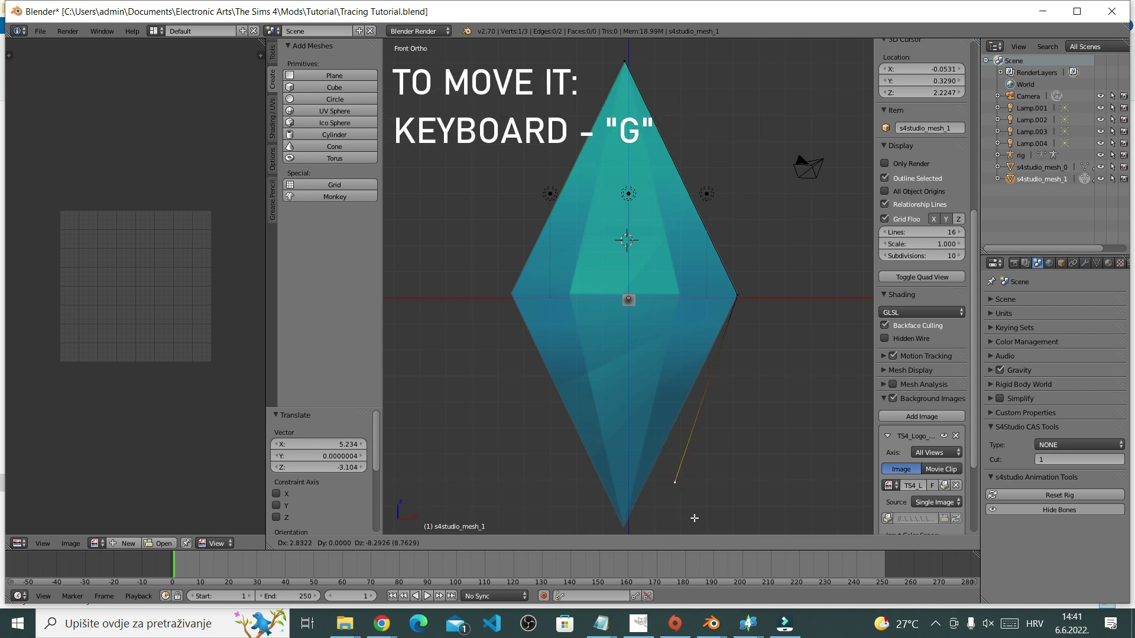
# Place the last vertex on the bottom tip and extrude a new vertex to the left corner.
pyautogui.click(640, 76)
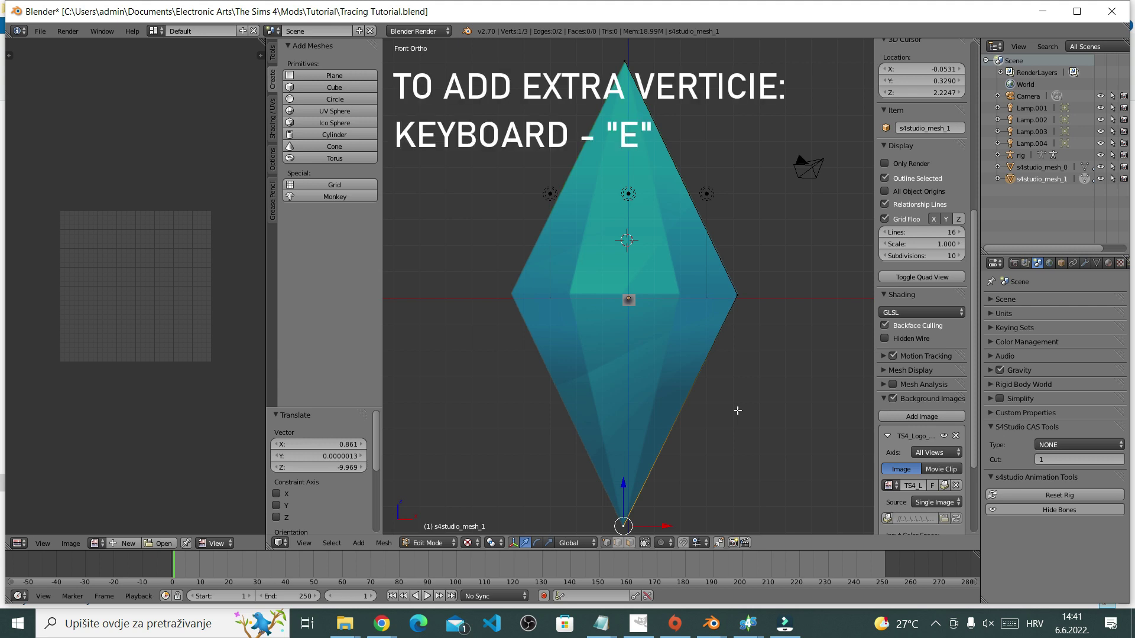
pyautogui.press('e')
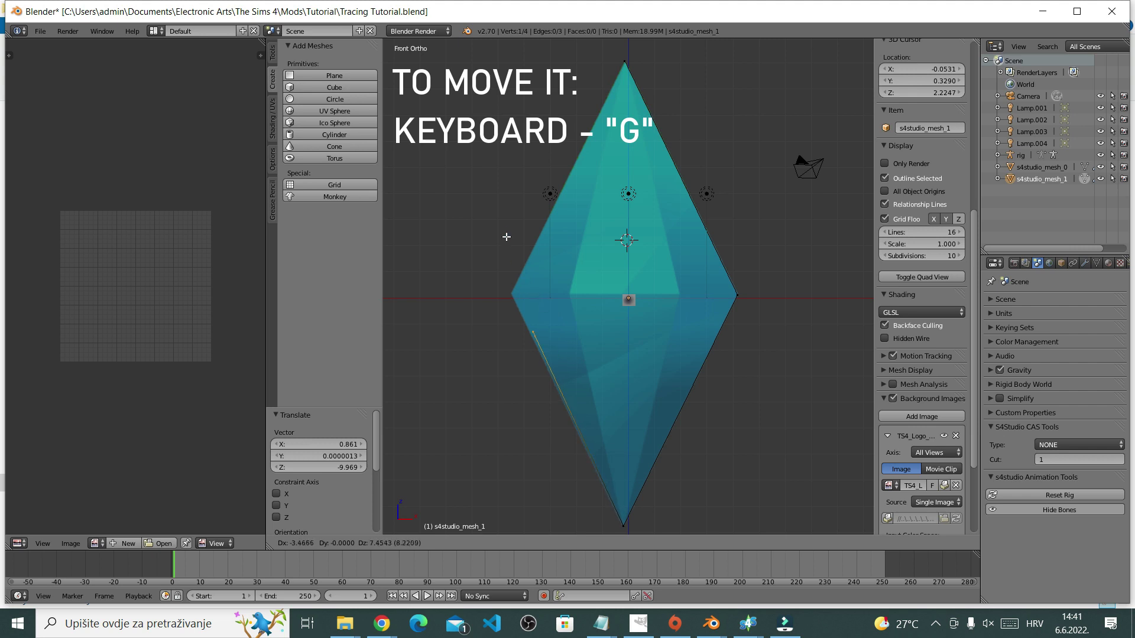
pyautogui.click(490, 212)
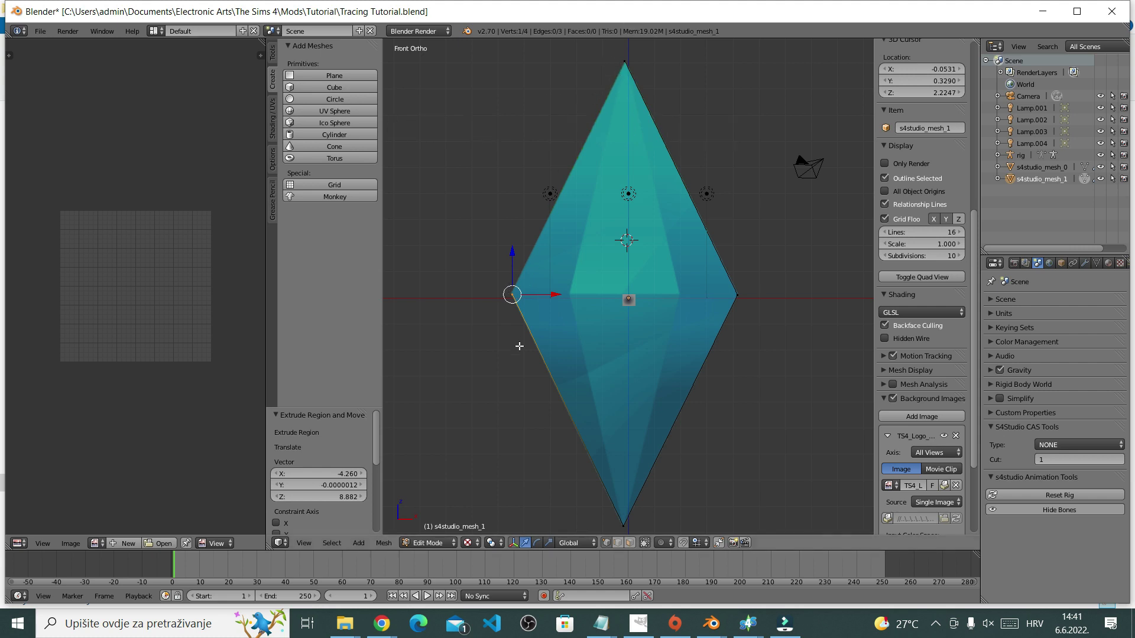
# Connect the left corner vertex to the top vertex with an edge, then deselect all.
pyautogui.press('a')
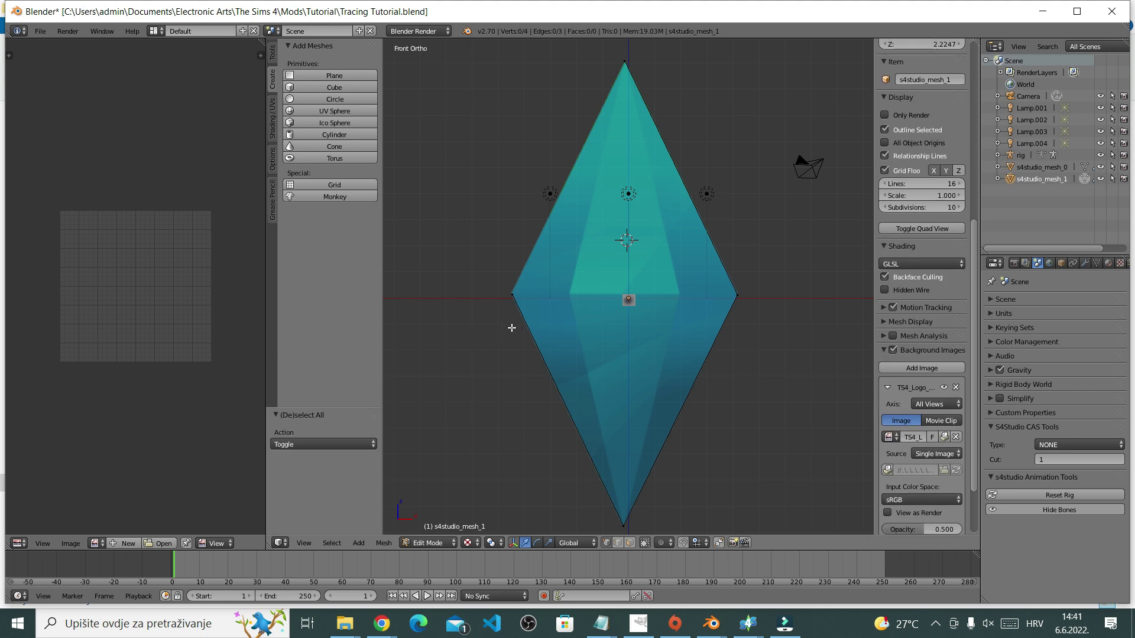
pyautogui.rightClick(511, 294)
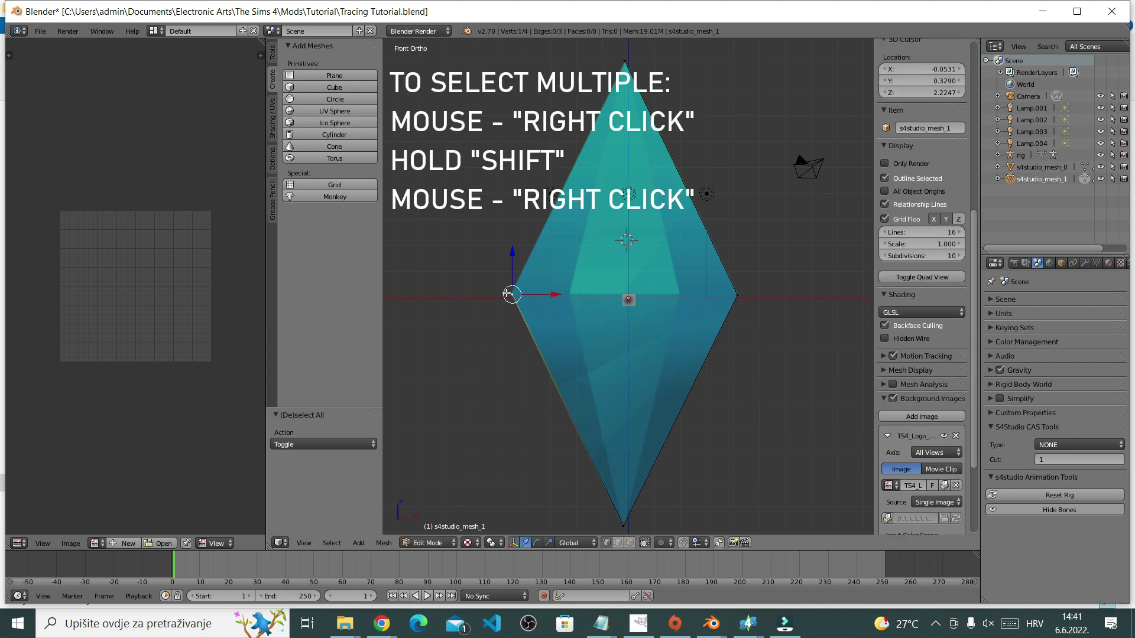
pyautogui.keyDown('shift'); pyautogui.rightClick(625, 61); pyautogui.keyUp('shift')
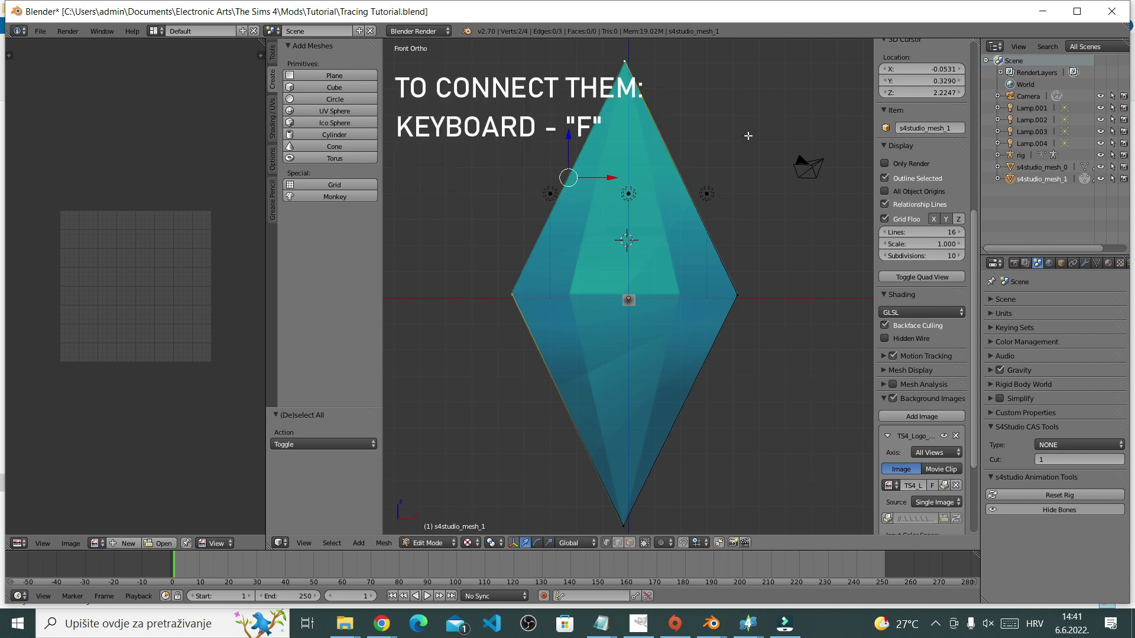
pyautogui.press('f')
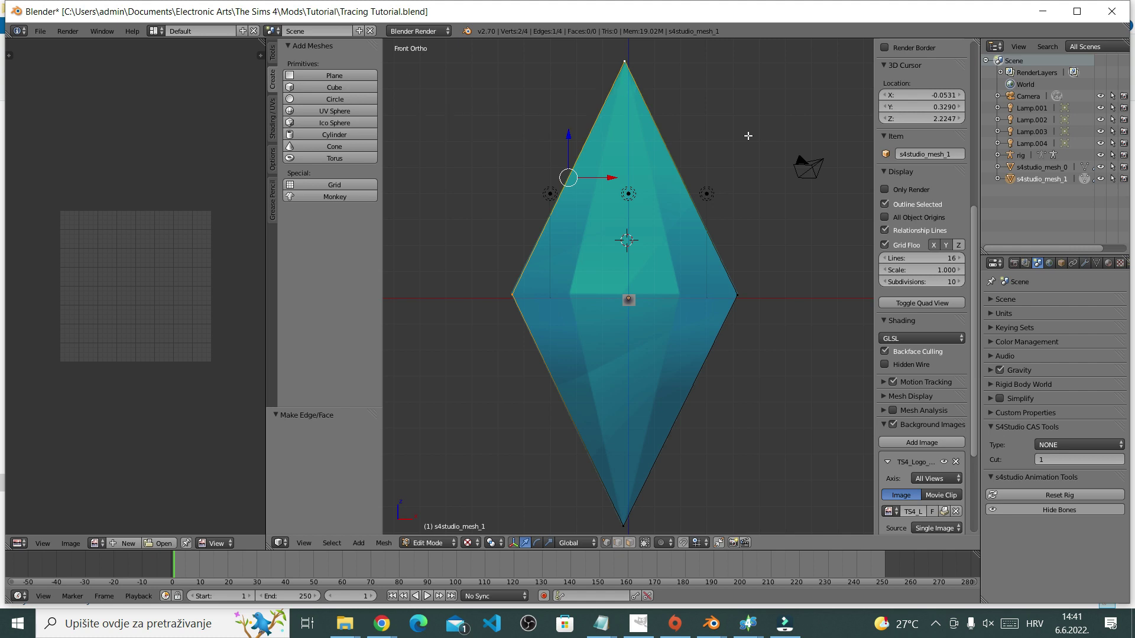
pyautogui.press('a')
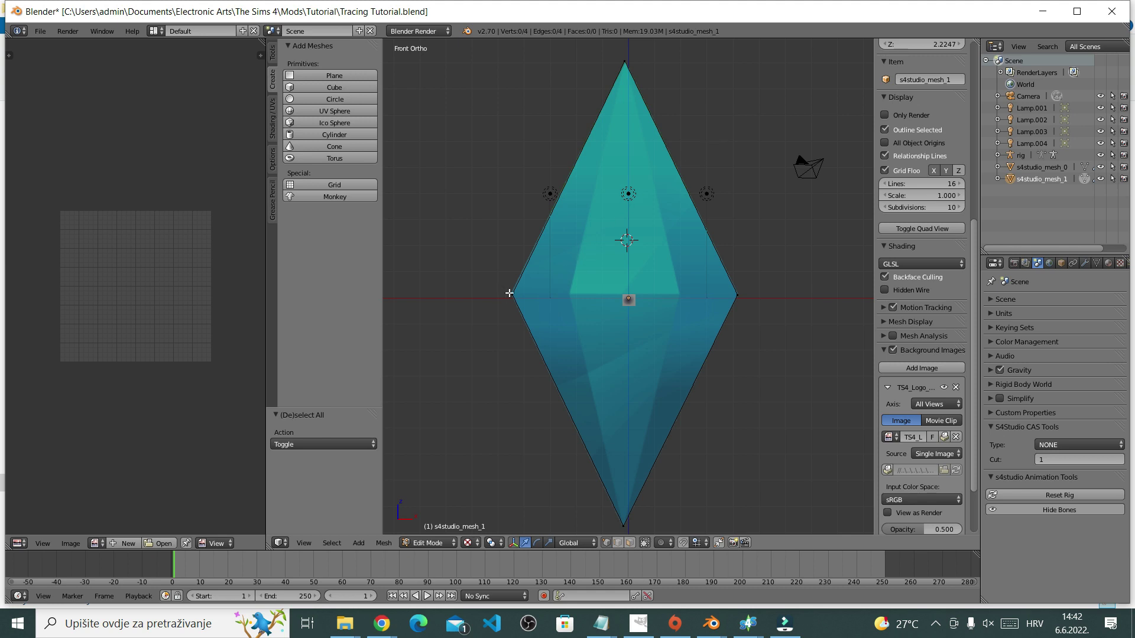
# Extrude the inner left and inner right facet vertices from the top point and join them with edges.
pyautogui.rightClick(625, 61)
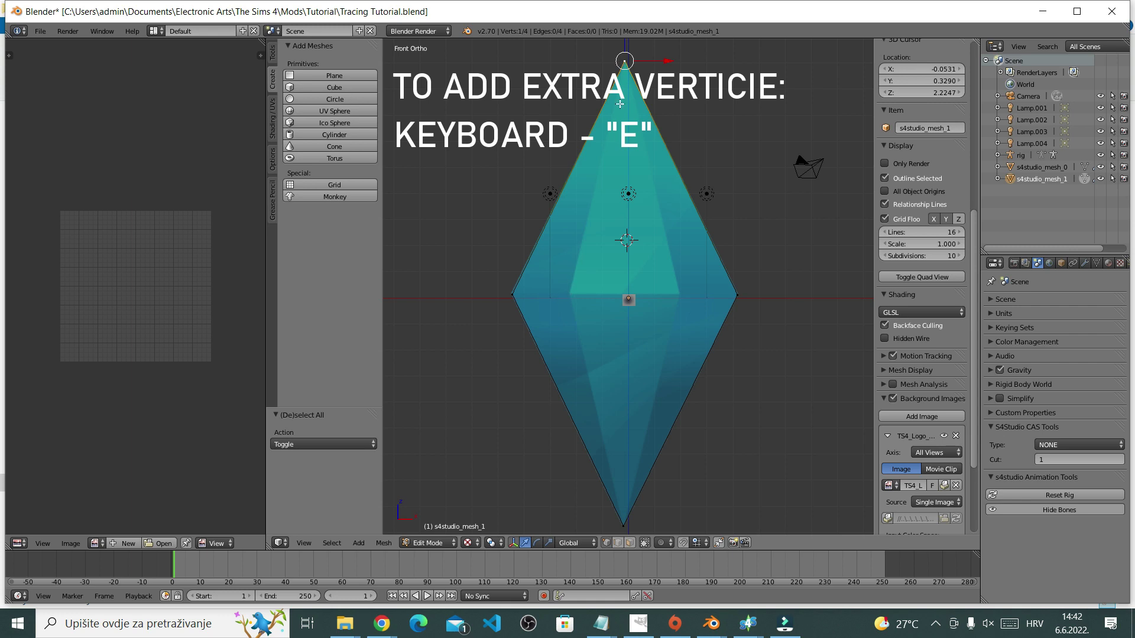
pyautogui.press('e')
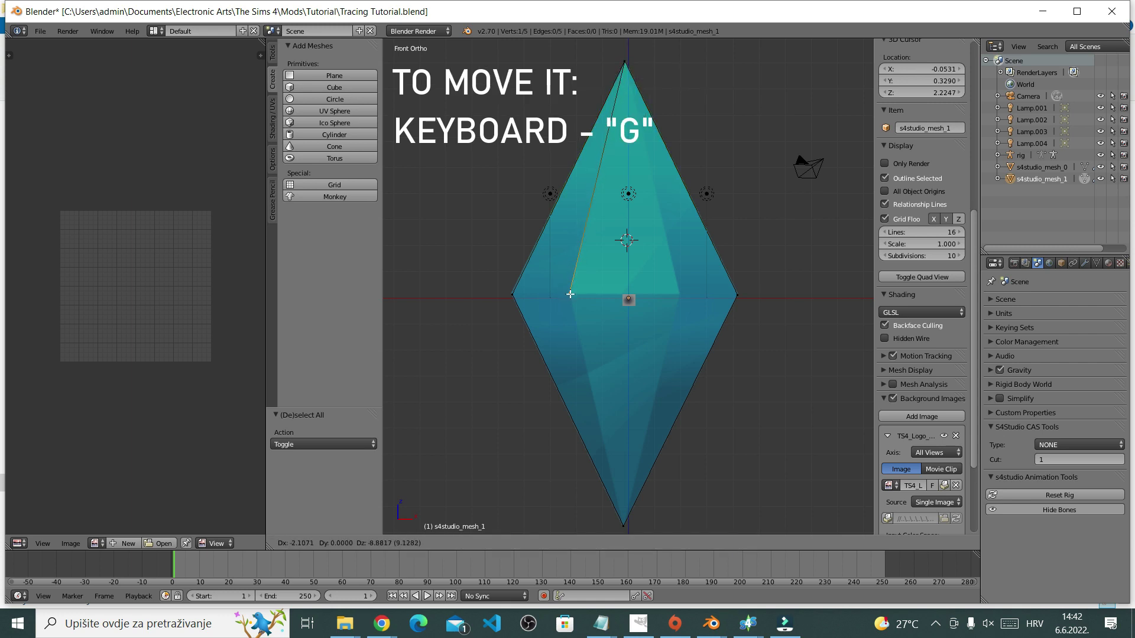
pyautogui.click(569, 293)
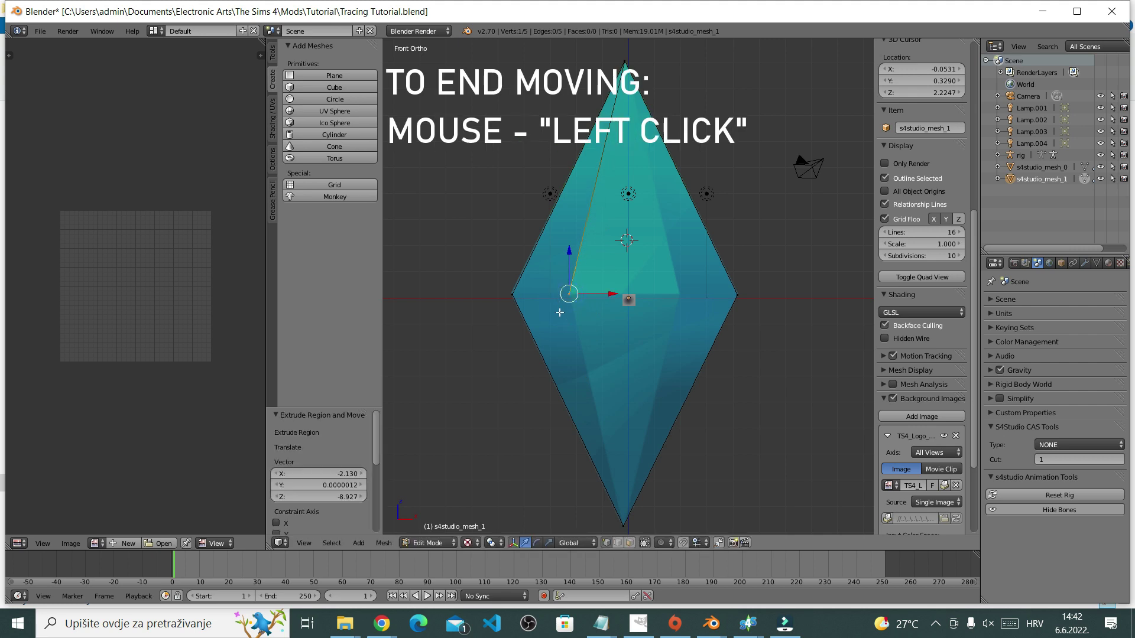
pyautogui.keyDown('shift'); pyautogui.rightClick(513, 294); pyautogui.keyUp('shift')
pyautogui.press('f')
pyautogui.press('a')
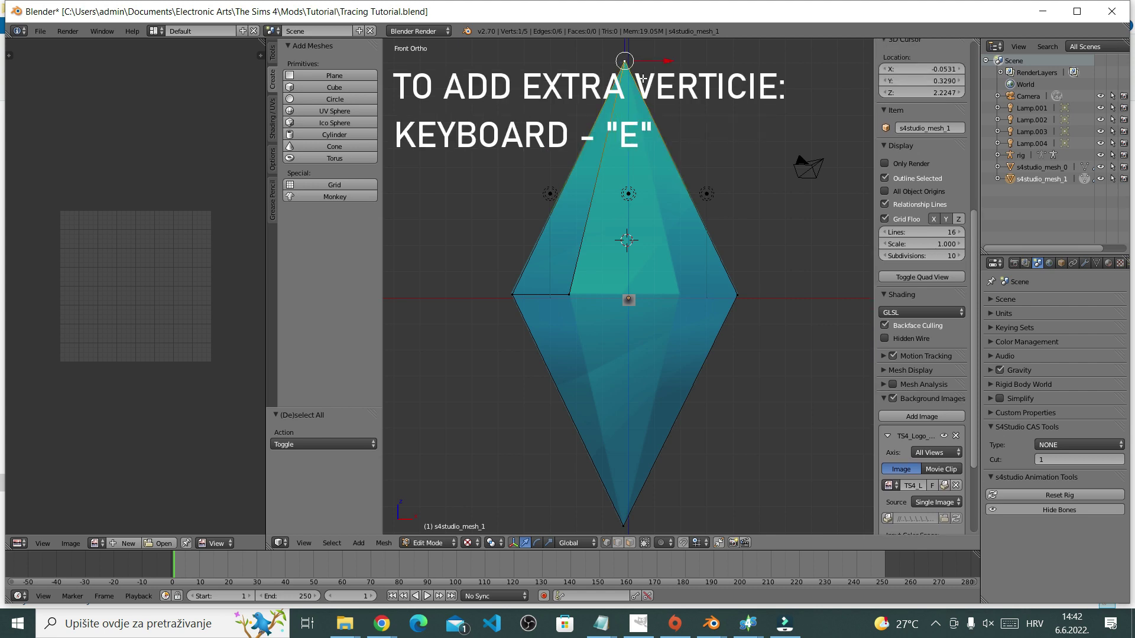
pyautogui.press('e')
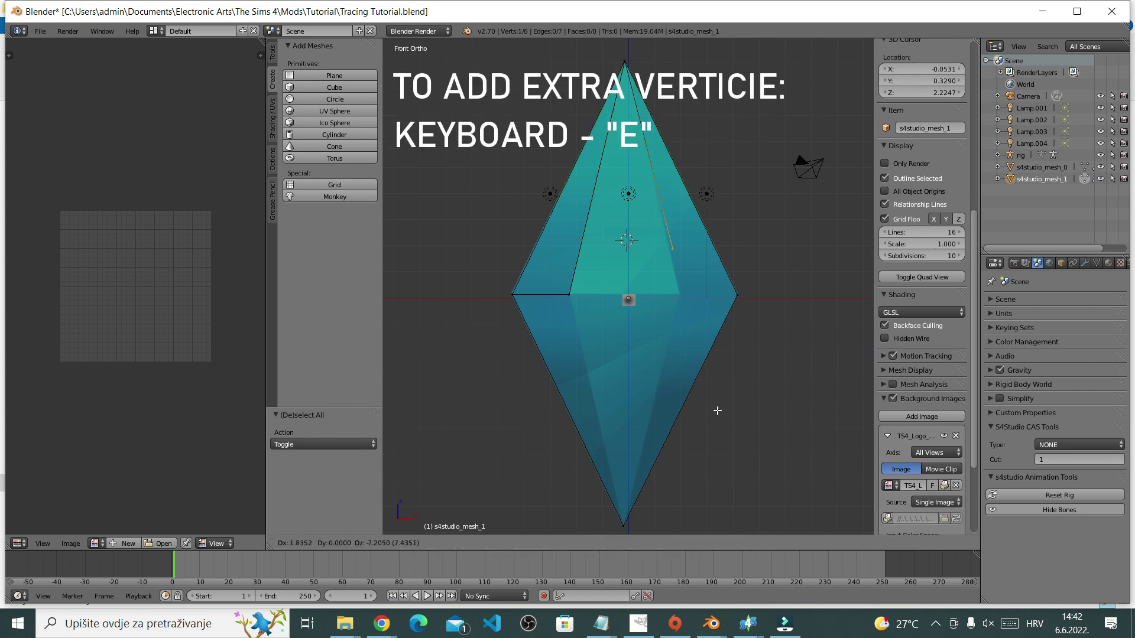
pyautogui.click(720, 445)
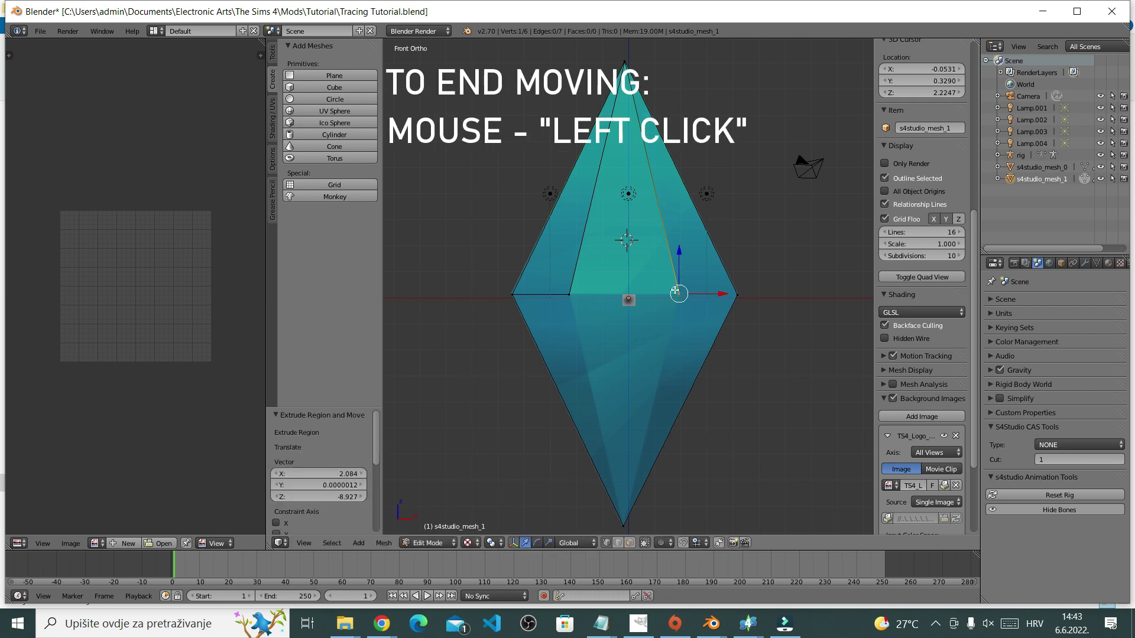
pyautogui.keyDown('shift'); pyautogui.rightClick(570, 294); pyautogui.keyUp('shift')
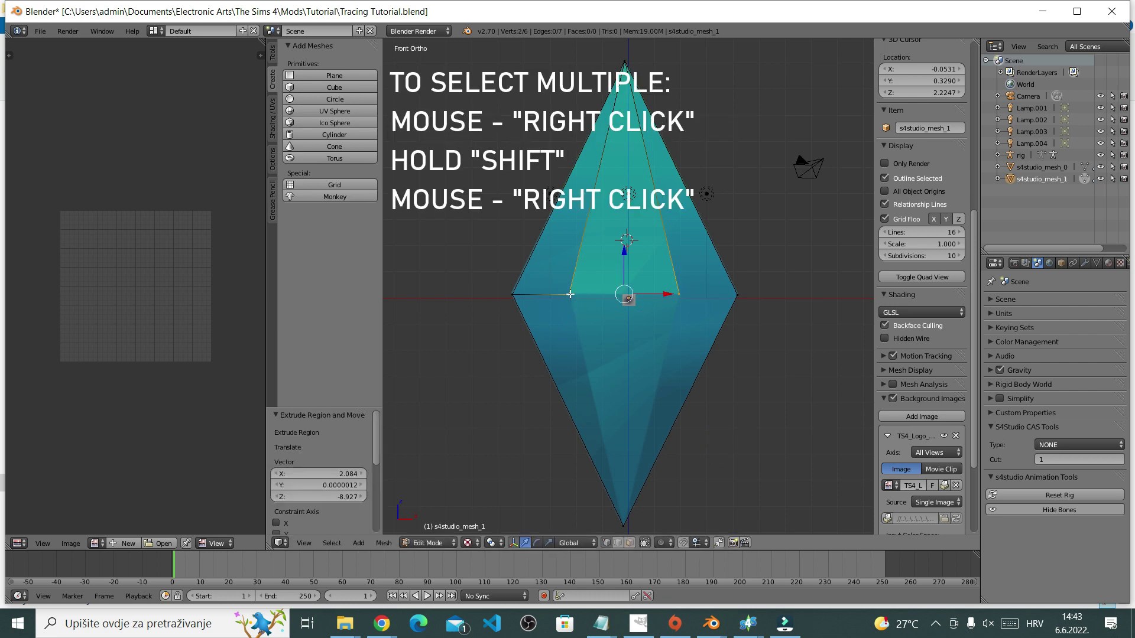
pyautogui.press('f')
pyautogui.press('a')
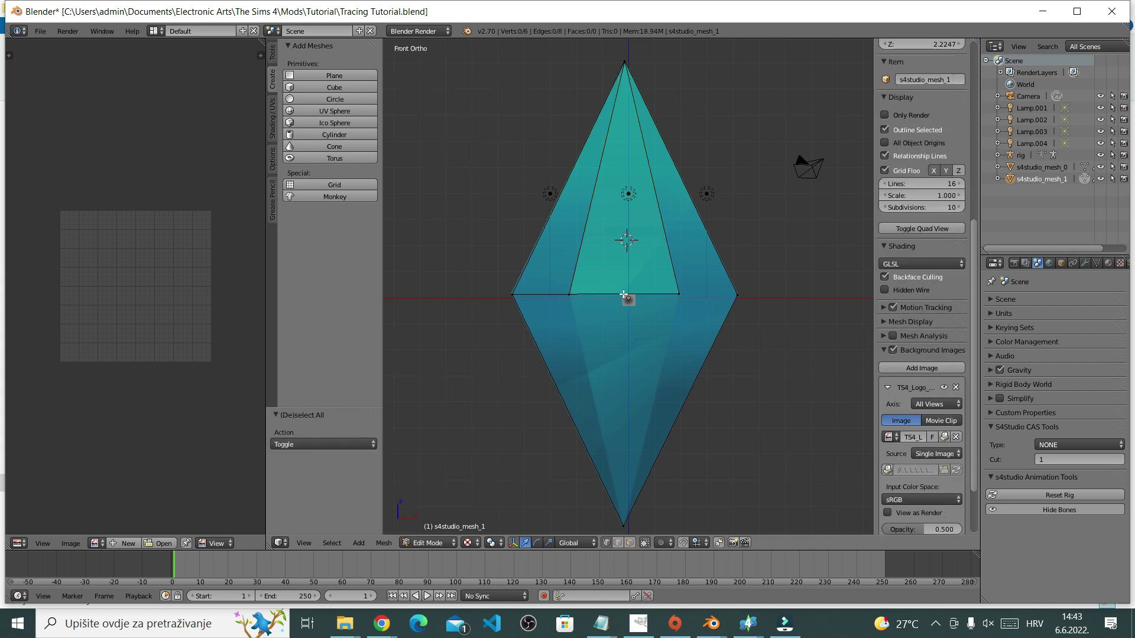
# Connect the inner right vertex to the right corner vertex with an edge.
pyautogui.rightClick(679, 266)
pyautogui.keyDown('shift'); pyautogui.rightClick(737, 295); pyautogui.keyUp('shift')
pyautogui.press('f')
pyautogui.press('a')
pyautogui.rightClick(680, 296)
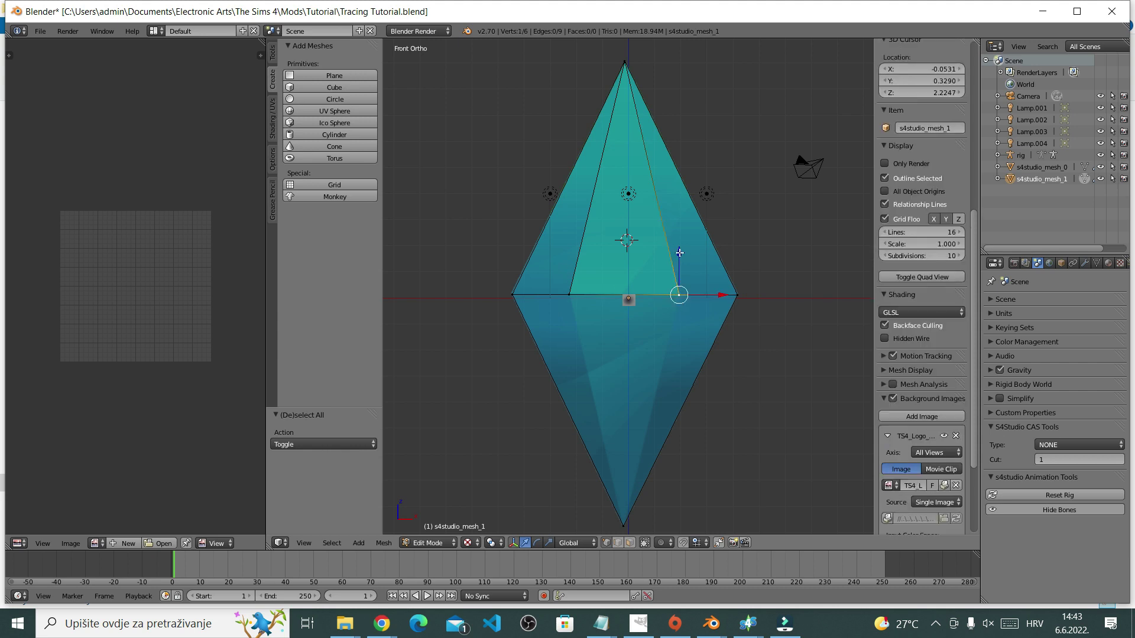
pyautogui.press('a')
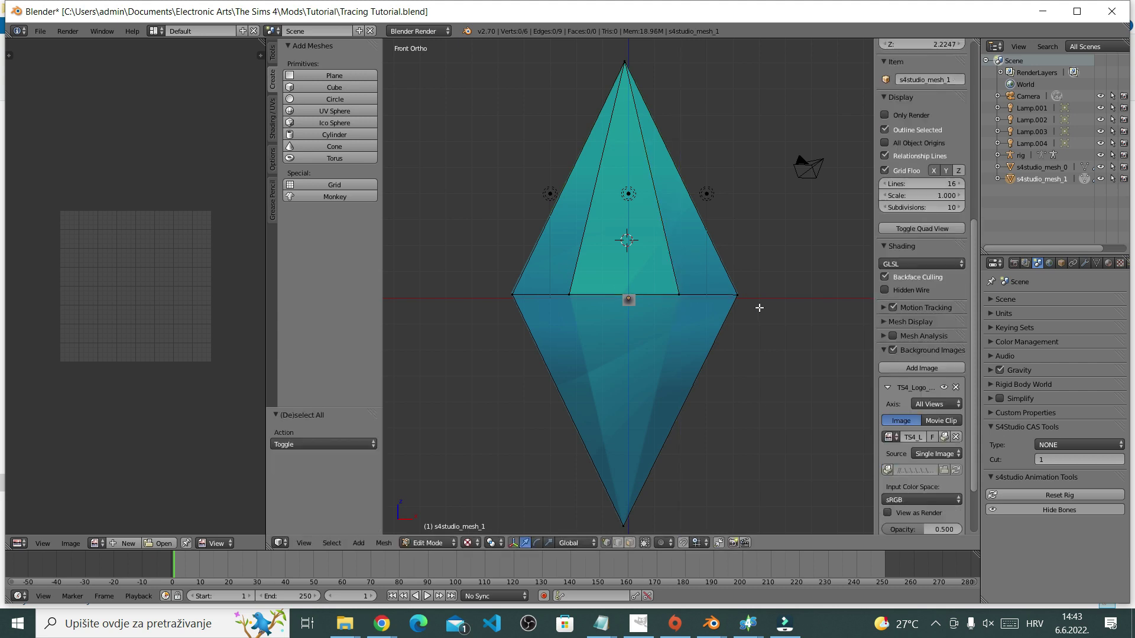
# Nudge the right corner vertex vertically along Z into place.
pyautogui.rightClick(732, 295)
pyautogui.press('g')
pyautogui.press('z')
pyautogui.click(736, 253)
pyautogui.press('g')
pyautogui.press('z')
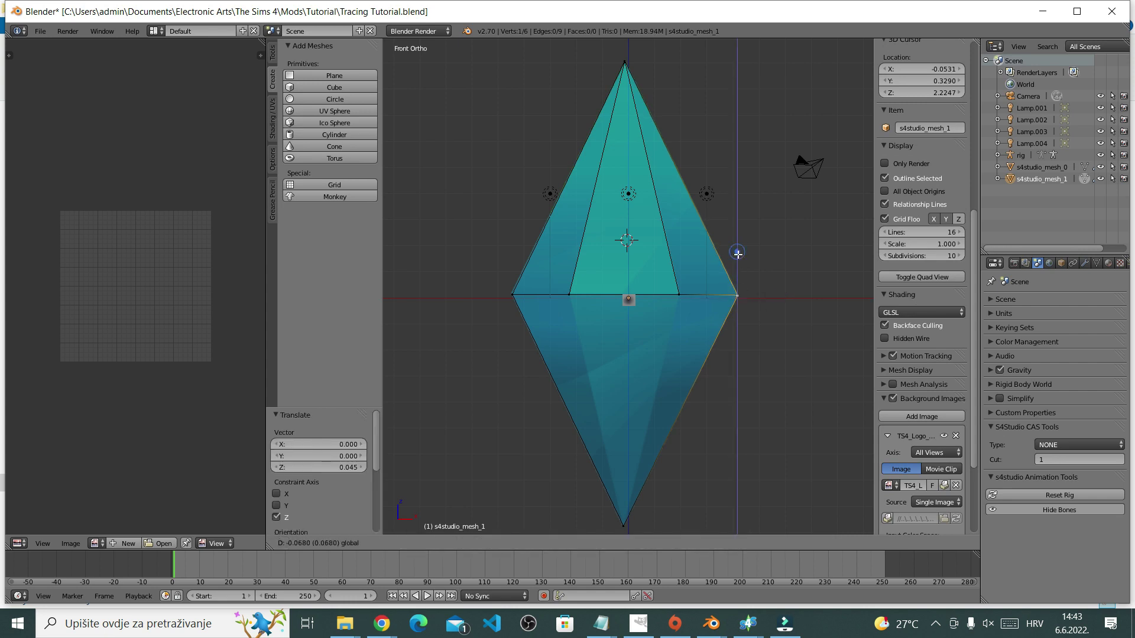
pyautogui.click(737, 253)
pyautogui.press('a')
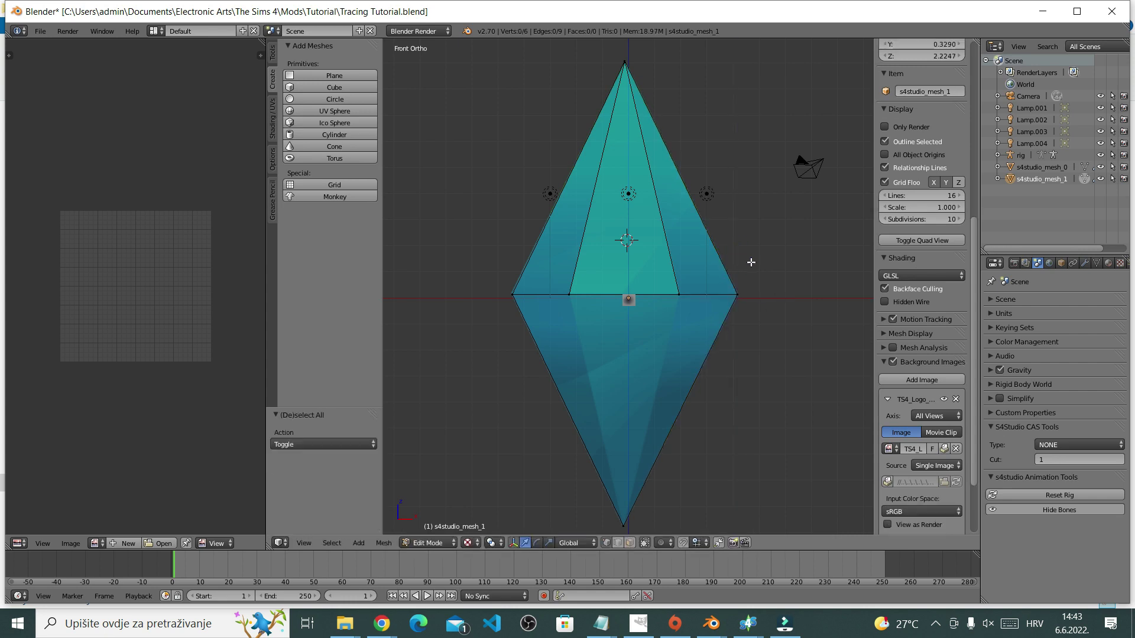
# Connect the bottom point to the inner right and inner left vertices with edges.
pyautogui.rightClick(679, 294)
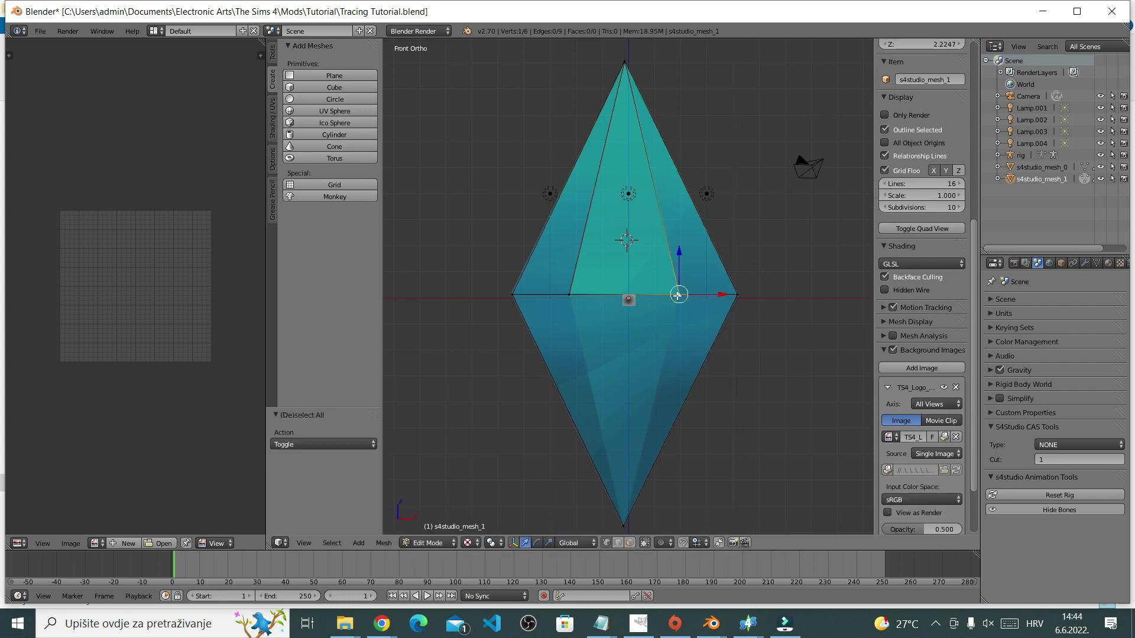
pyautogui.keyDown('shift'); pyautogui.rightClick(624, 524); pyautogui.keyUp('shift')
pyautogui.press('f')
pyautogui.press('a')
pyautogui.rightClick(623, 523)
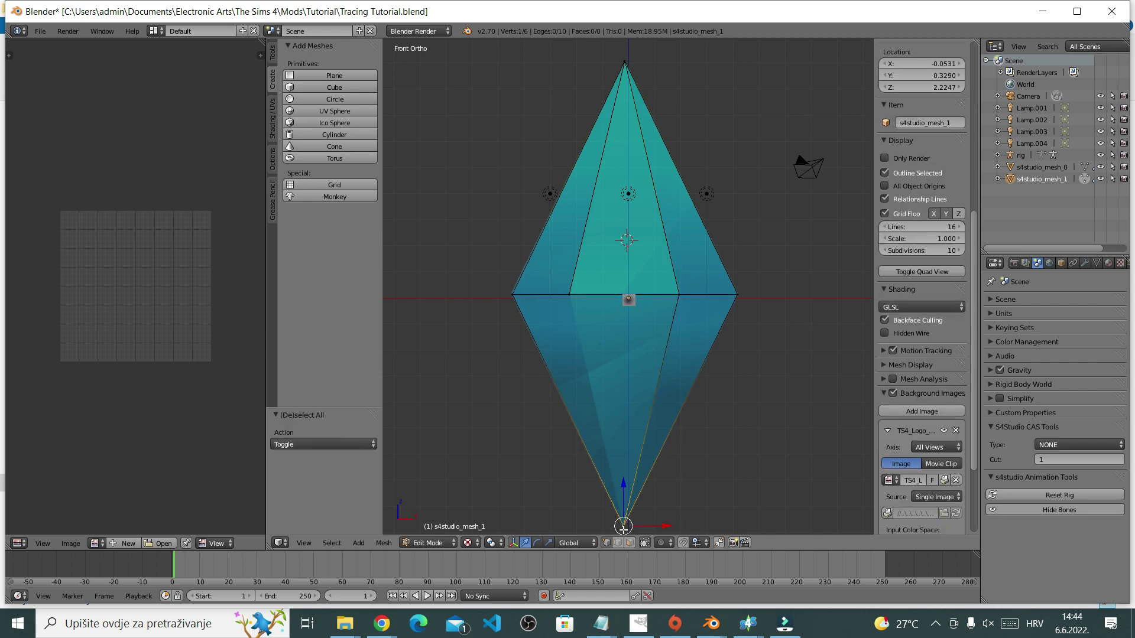
pyautogui.keyDown('shift'); pyautogui.rightClick(569, 295); pyautogui.keyUp('shift')
pyautogui.press('f')
pyautogui.press('a')
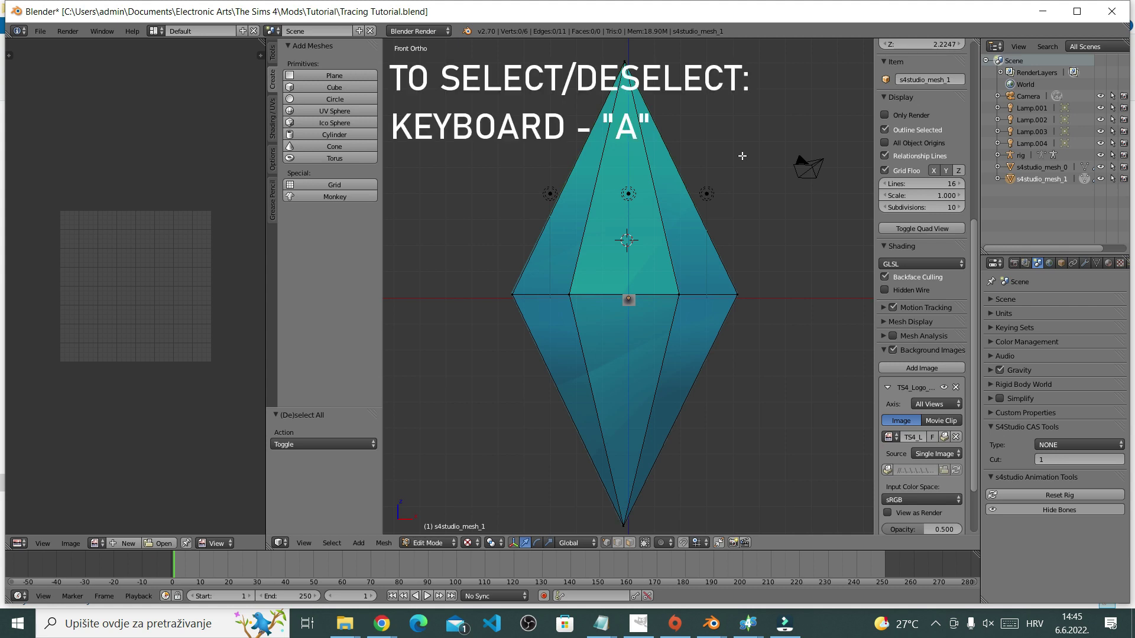
# Select the whole mesh and fill the diamond outline with faces.
pyautogui.press('a')
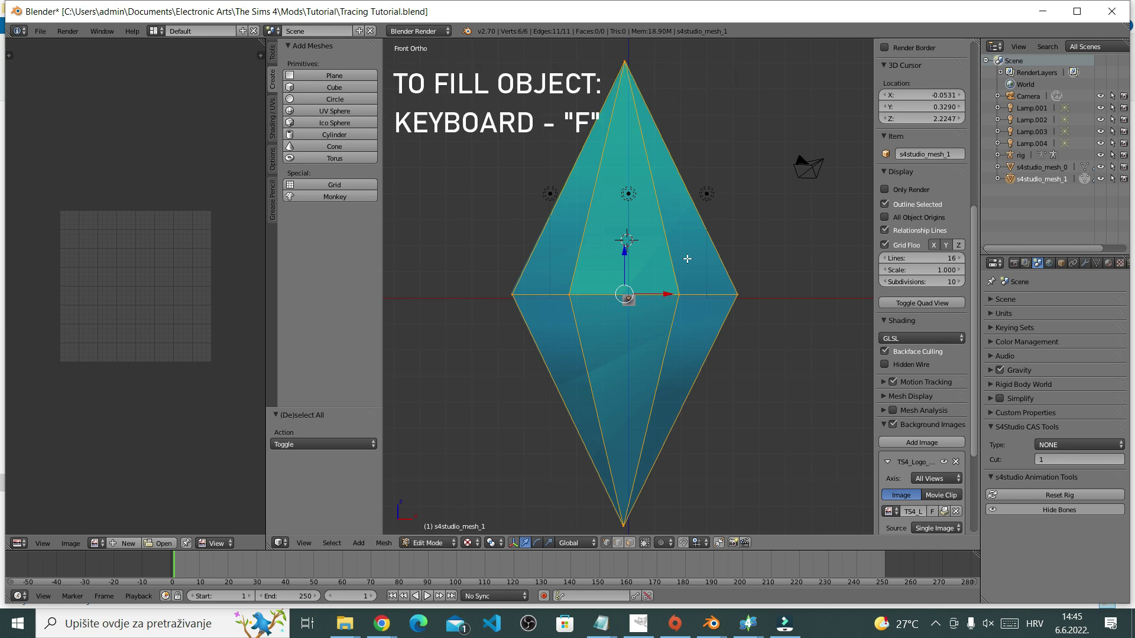
pyautogui.press('f')
pyautogui.press('a')
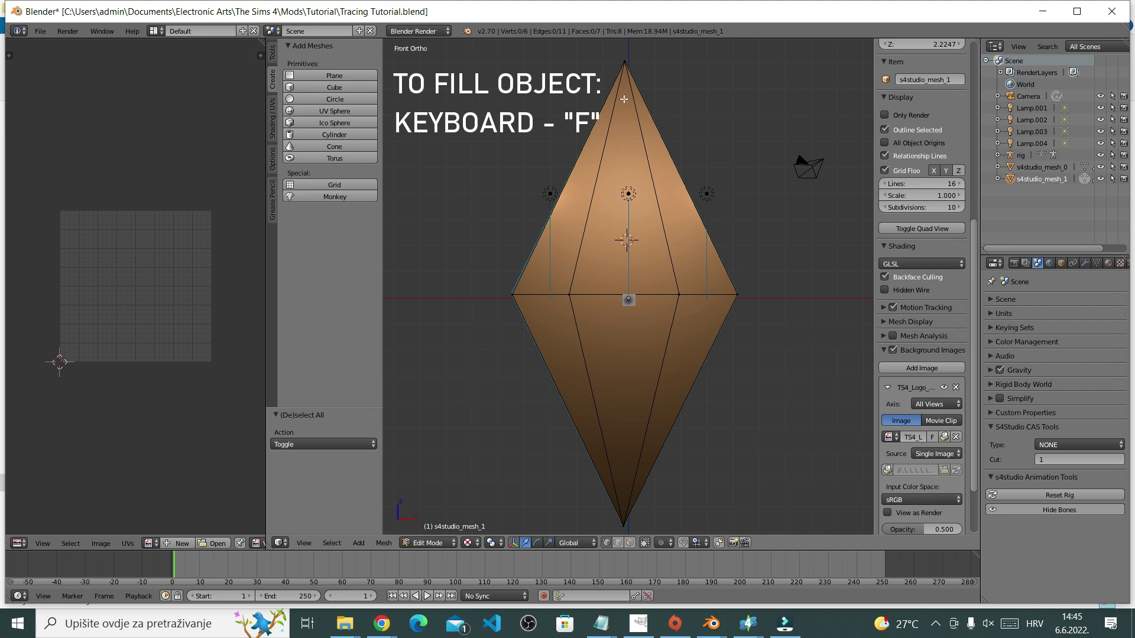
# Push the middle facet edge 0.119 back along Y in side view to give depth.
pyautogui.moveTo(770, 376); pyautogui.dragTo(719, 314, button='middle')
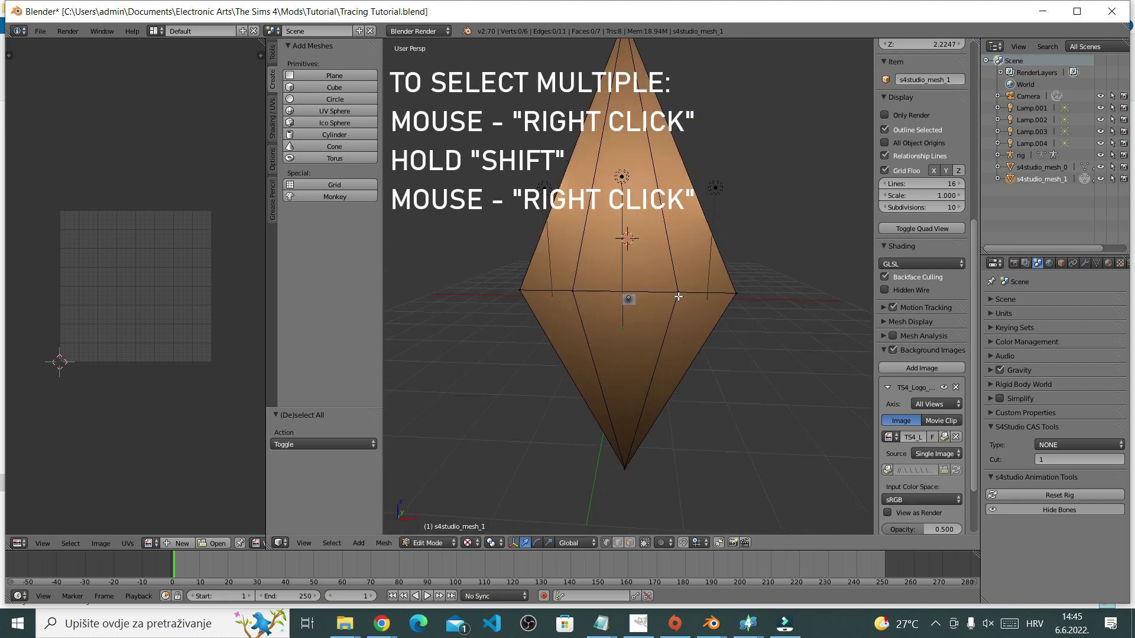
pyautogui.rightClick(702, 318)
pyautogui.keyDown('shift'); pyautogui.rightClick(573, 292); pyautogui.keyUp('shift')
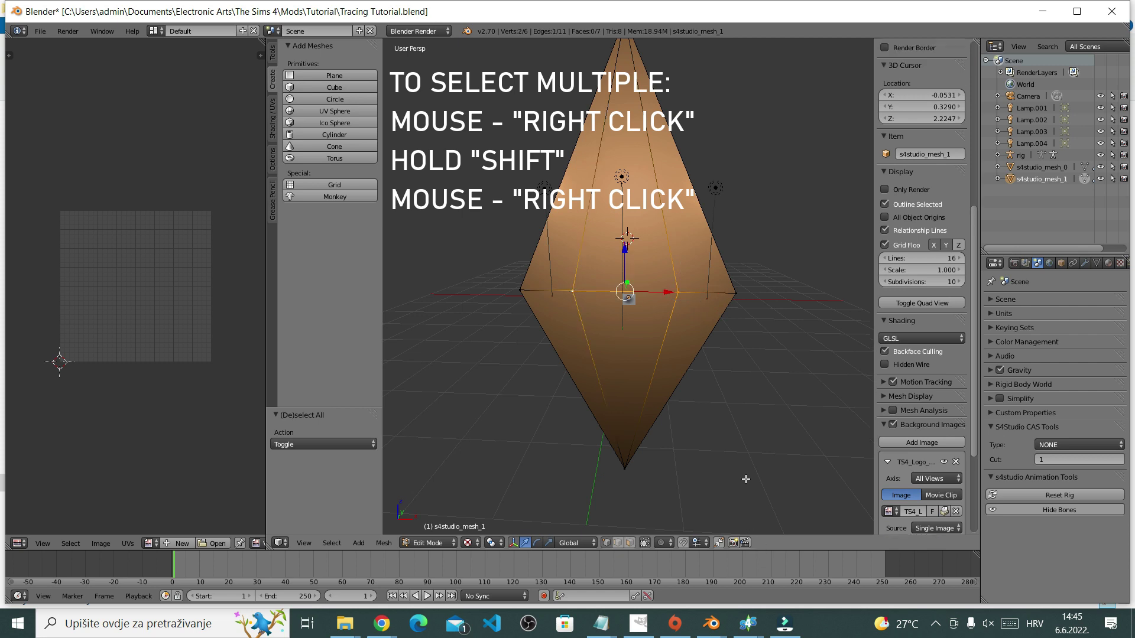
pyautogui.press('KP_3')
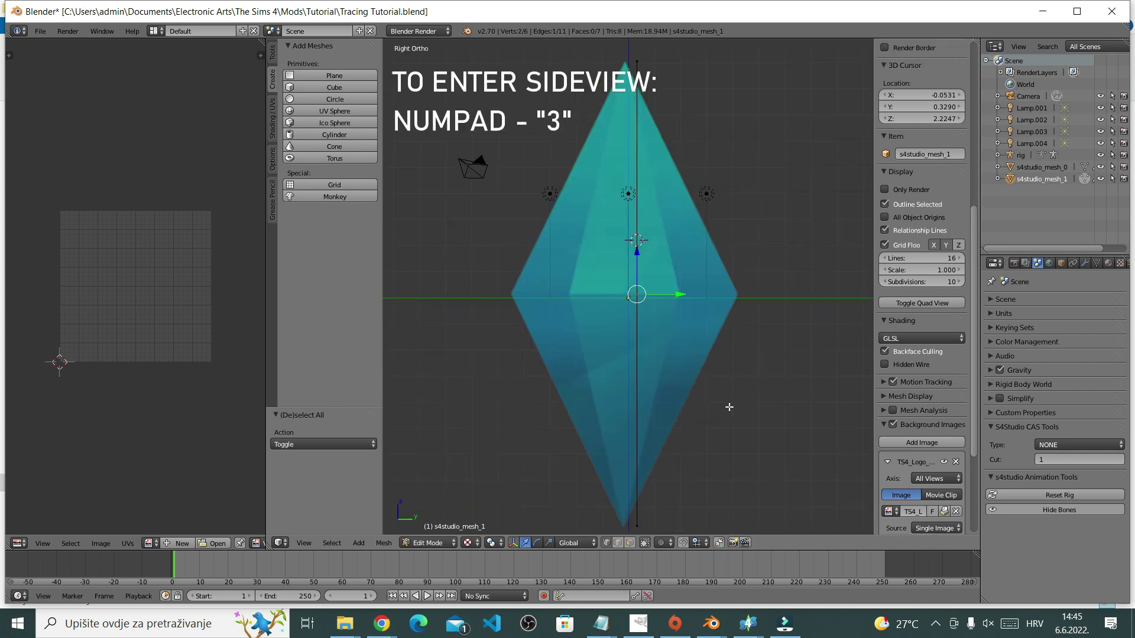
pyautogui.press('g')
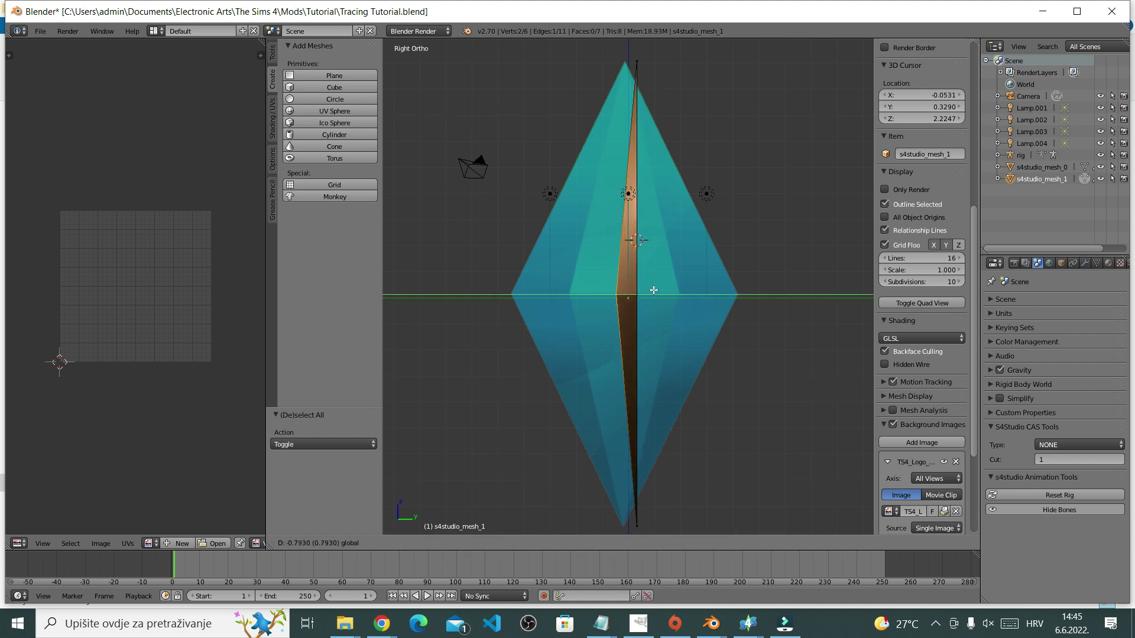
pyautogui.click(646, 293)
pyautogui.moveTo(646, 292); pyautogui.dragTo(848, 418, button='middle')
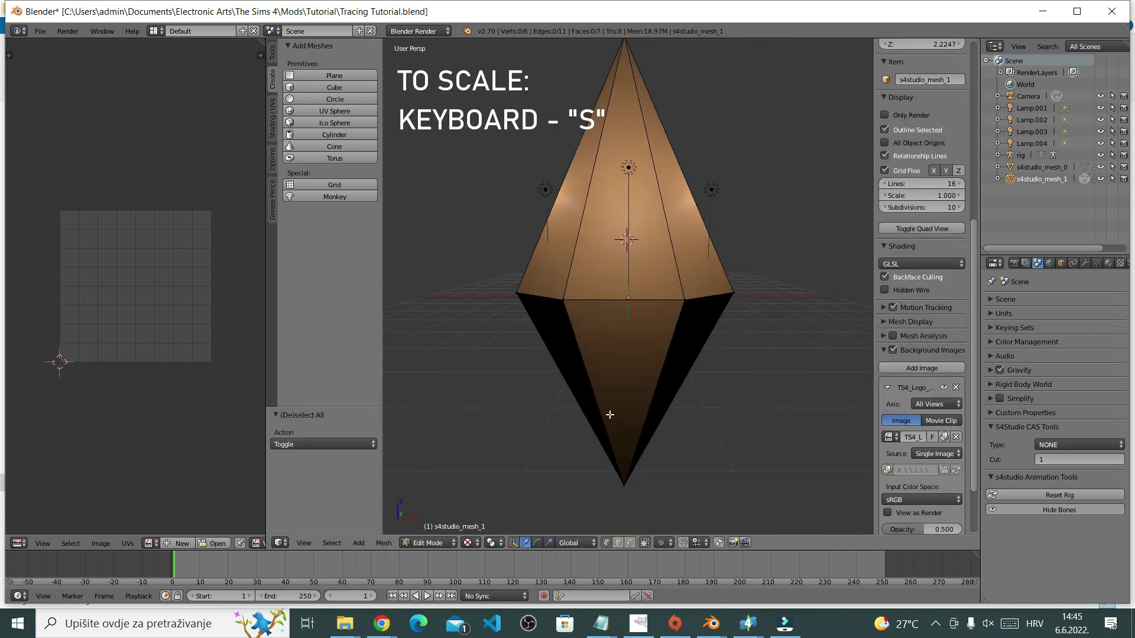
pyautogui.press('KP_1')
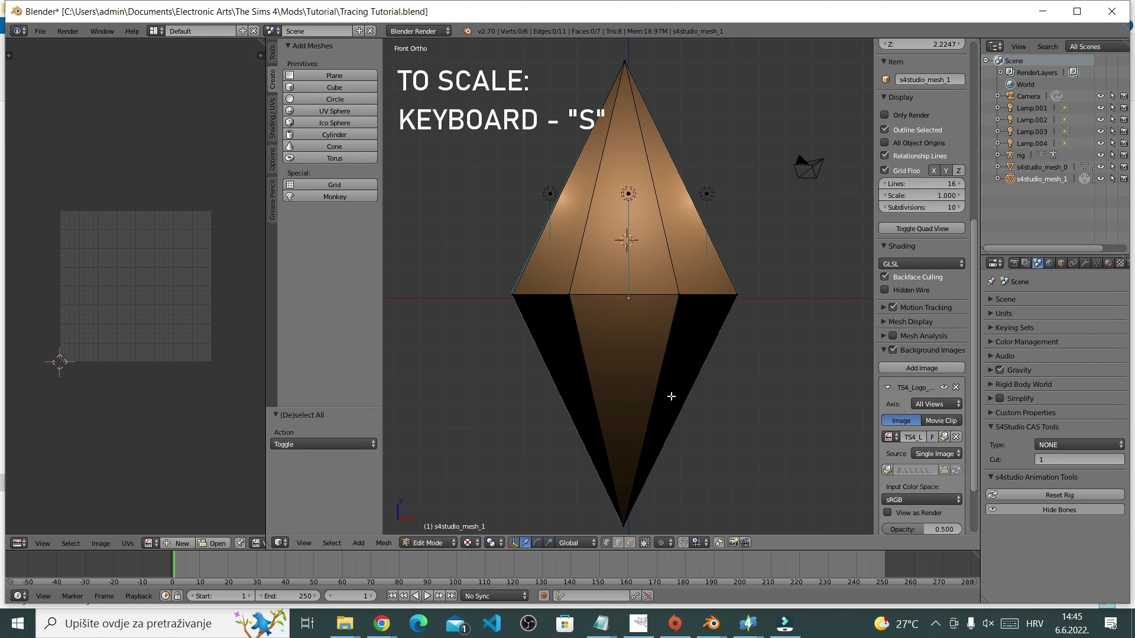
# Shrink the plumbob to about 0.85 and lower it along Z onto the background image.
pyautogui.press('a')
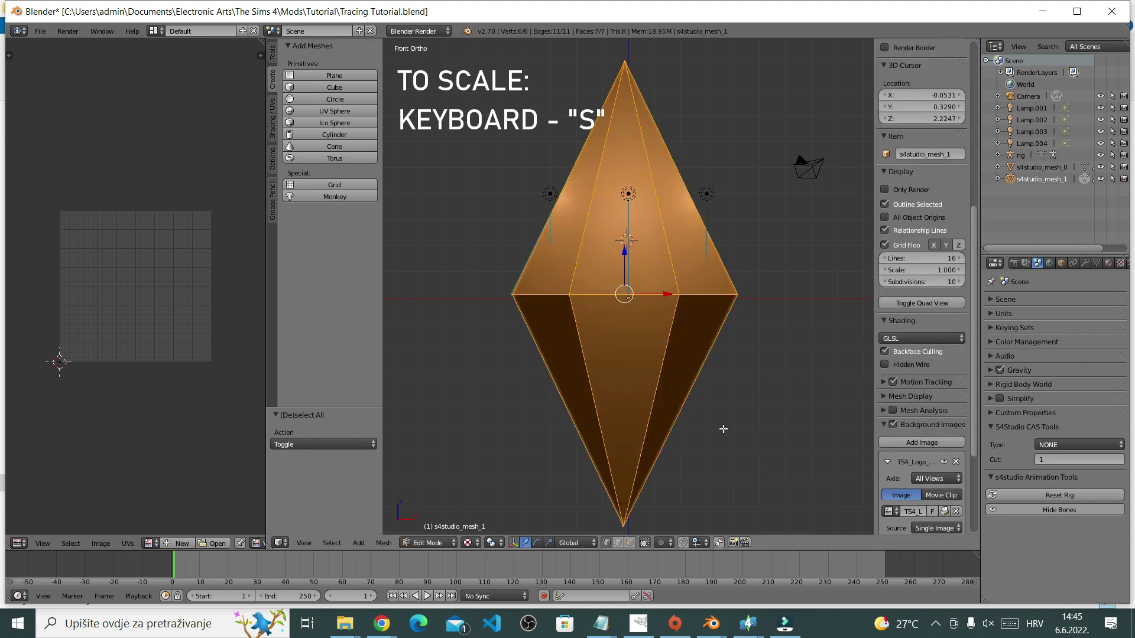
pyautogui.press('s')
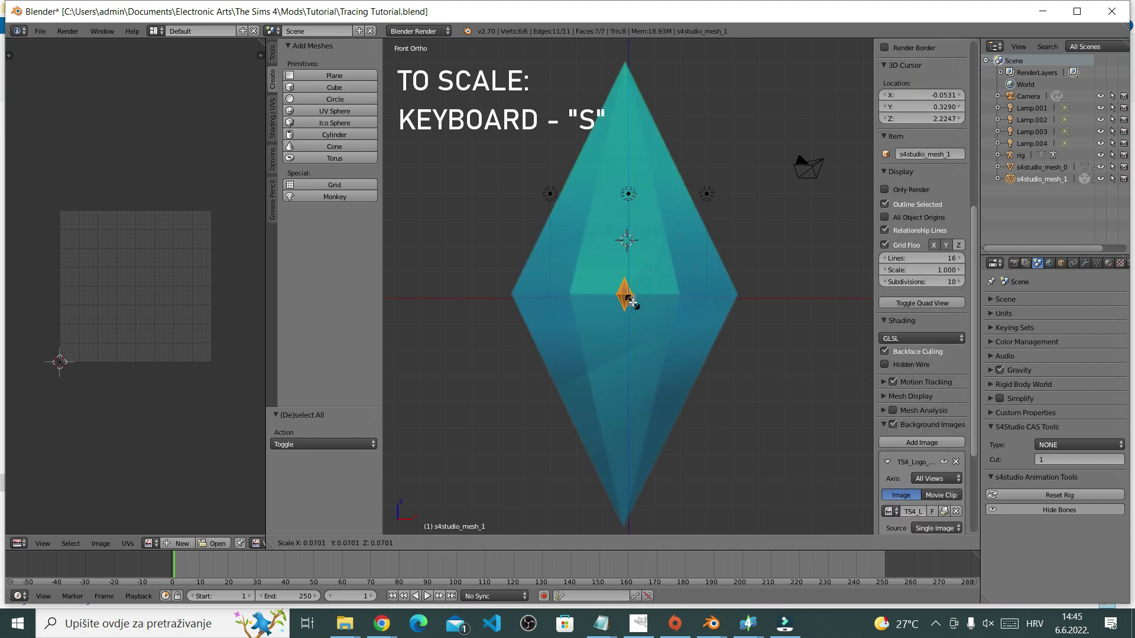
pyautogui.click(632, 302)
pyautogui.scroll(10, 631, 303)
pyautogui.press('g')
pyautogui.press('x')
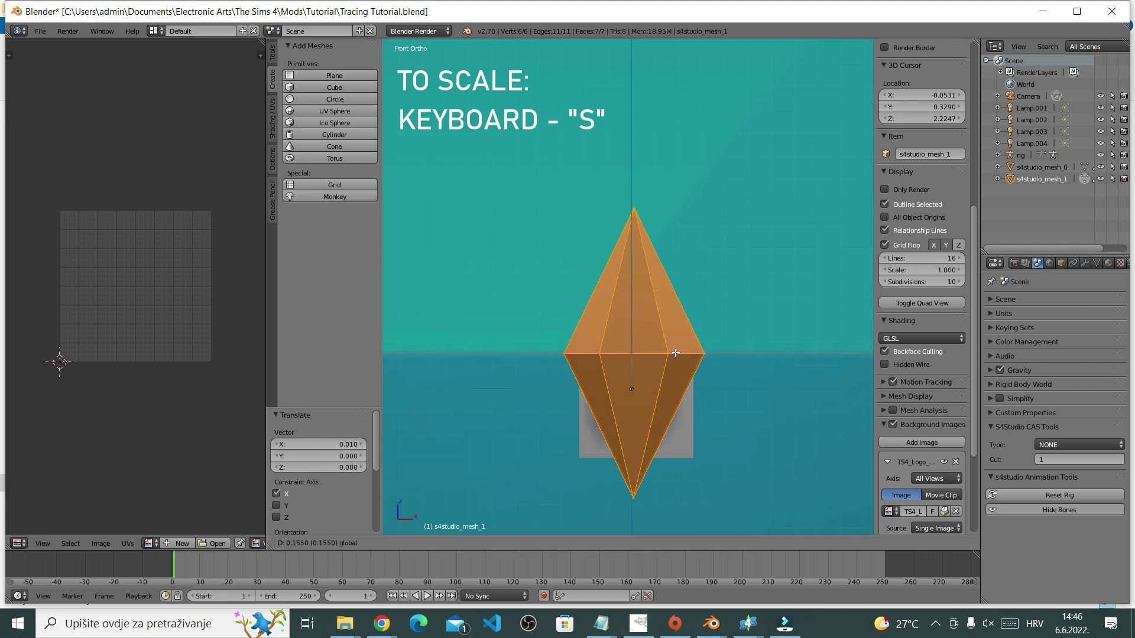
pyautogui.press('z')
pyautogui.click(716, 431)
pyautogui.press('s')
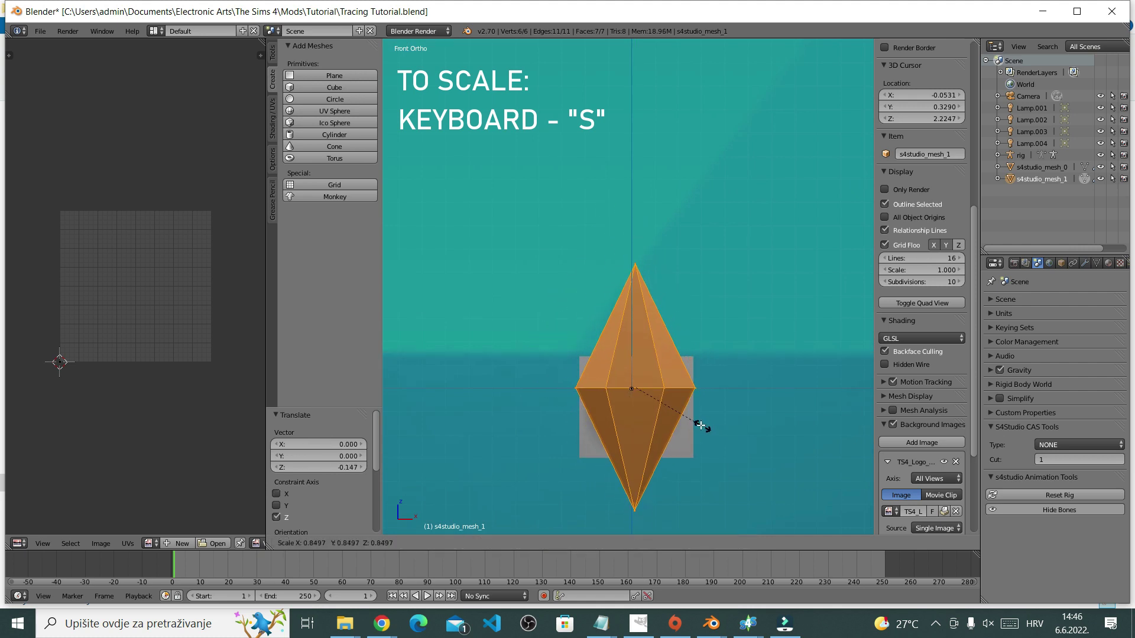
pyautogui.click(680, 414)
# In Edit Mode, centre all plumbob vertices along Y from the side view.
pyautogui.press('Tab')
pyautogui.press('a')
pyautogui.press('KP_3')
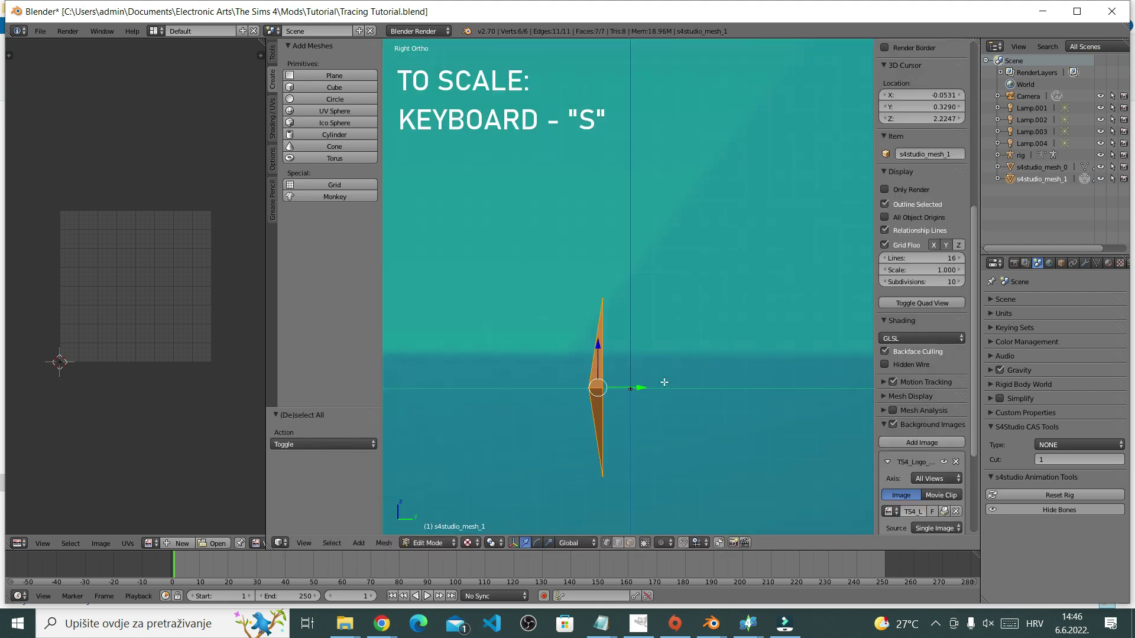
pyautogui.press('g')
pyautogui.press('y')
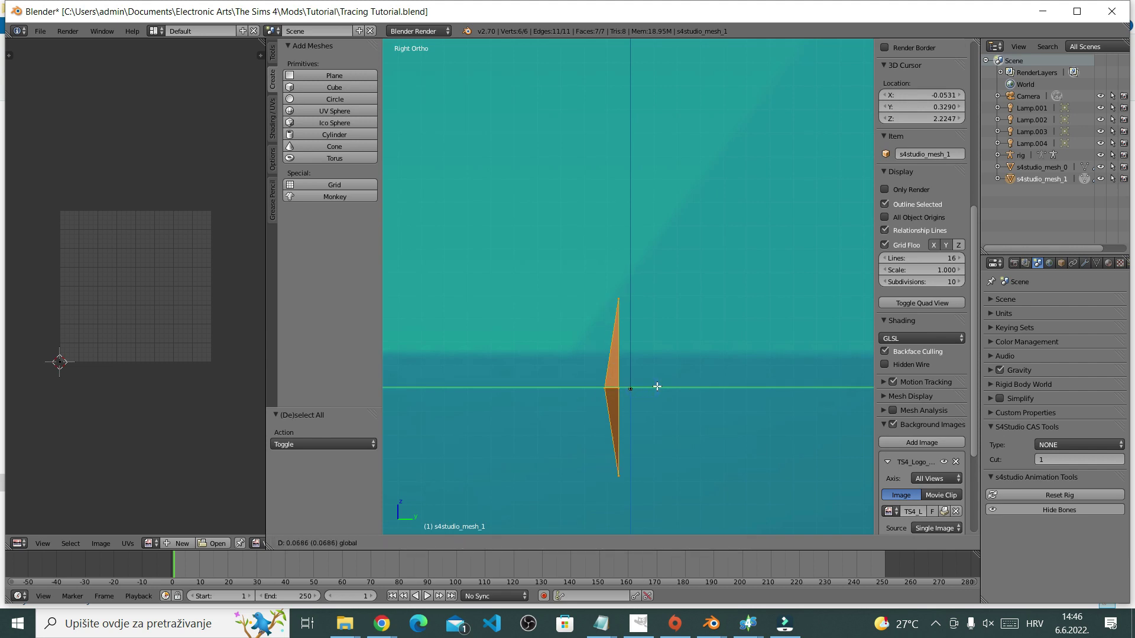
pyautogui.click(668, 383)
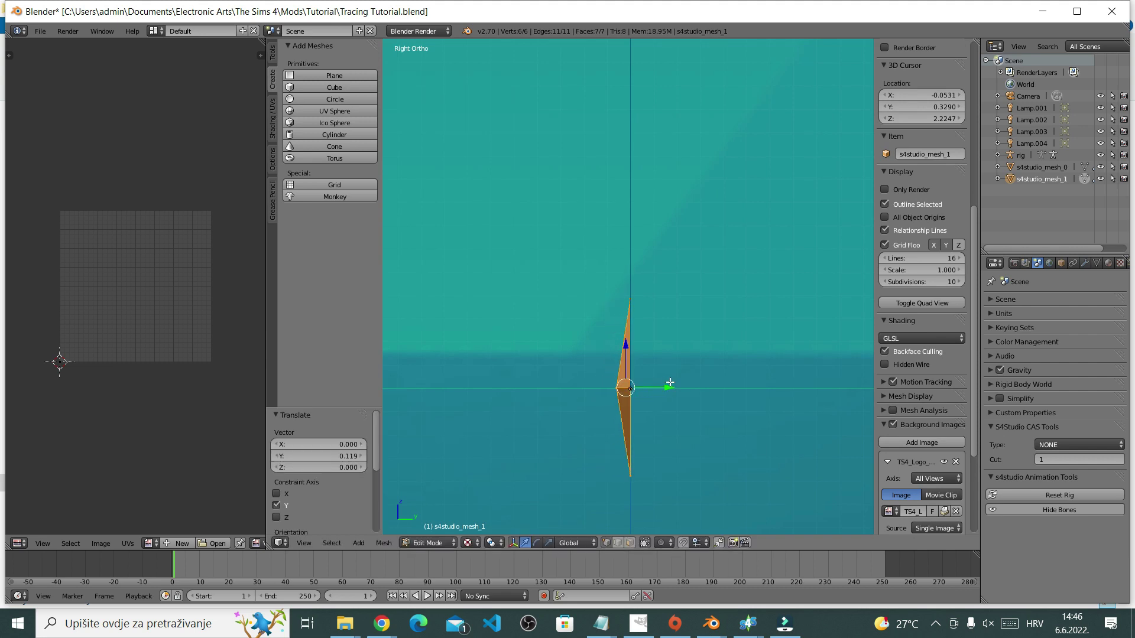
pyautogui.press('a')
pyautogui.moveTo(664, 385); pyautogui.dragTo(751, 355, button='middle')
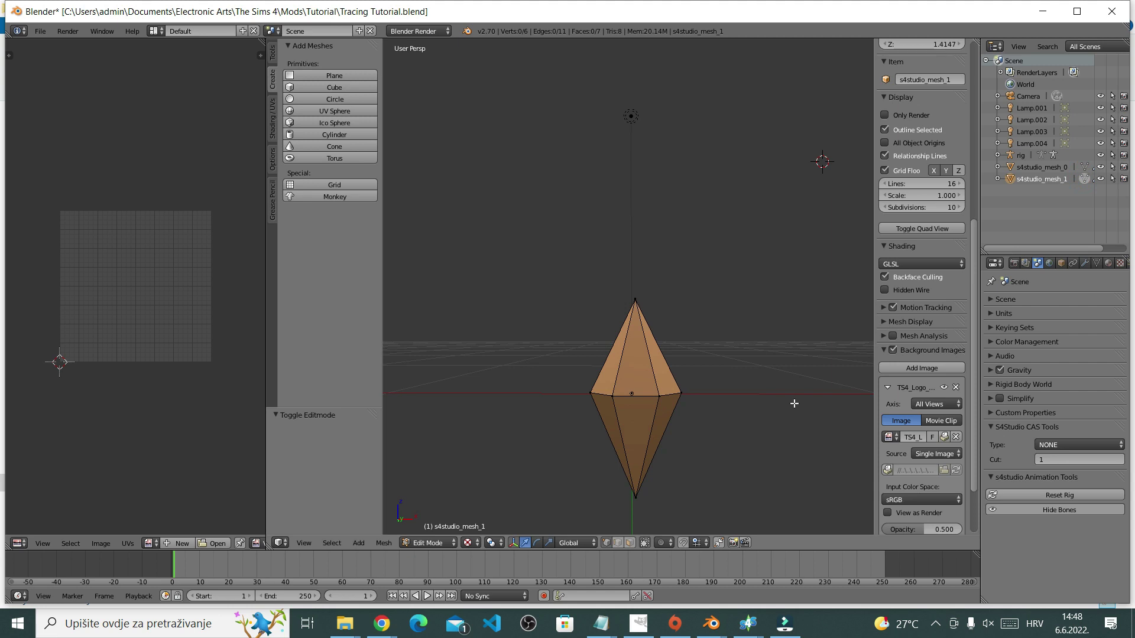
# In front view, select all and apply UV Mapping > Project From View on the plumbob.
pyautogui.press('KP_1')
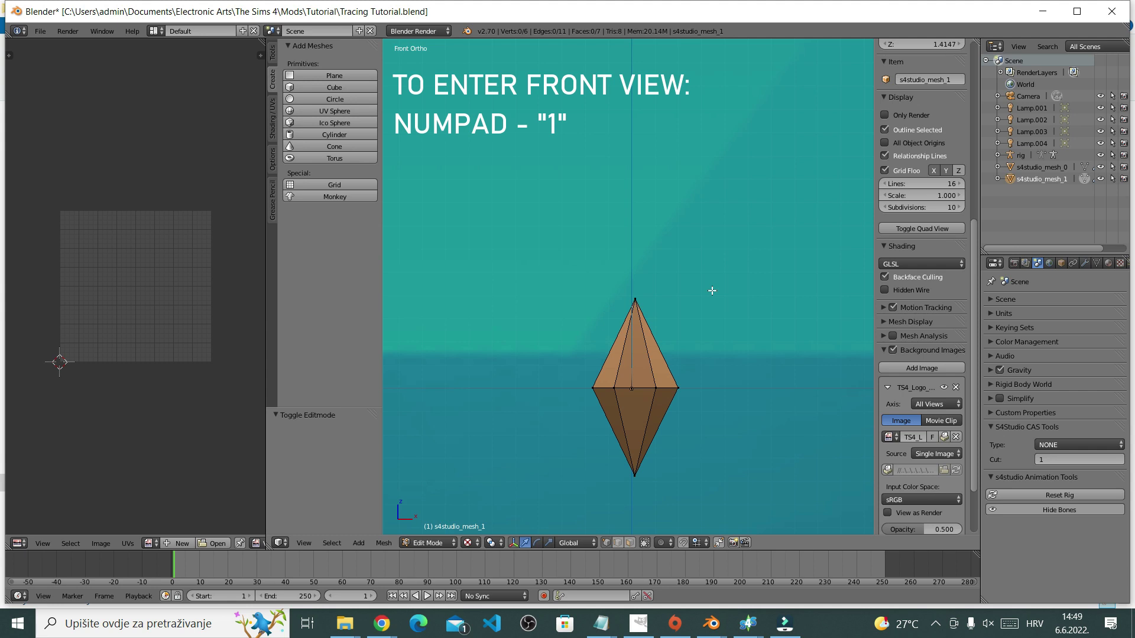
pyautogui.press('a')
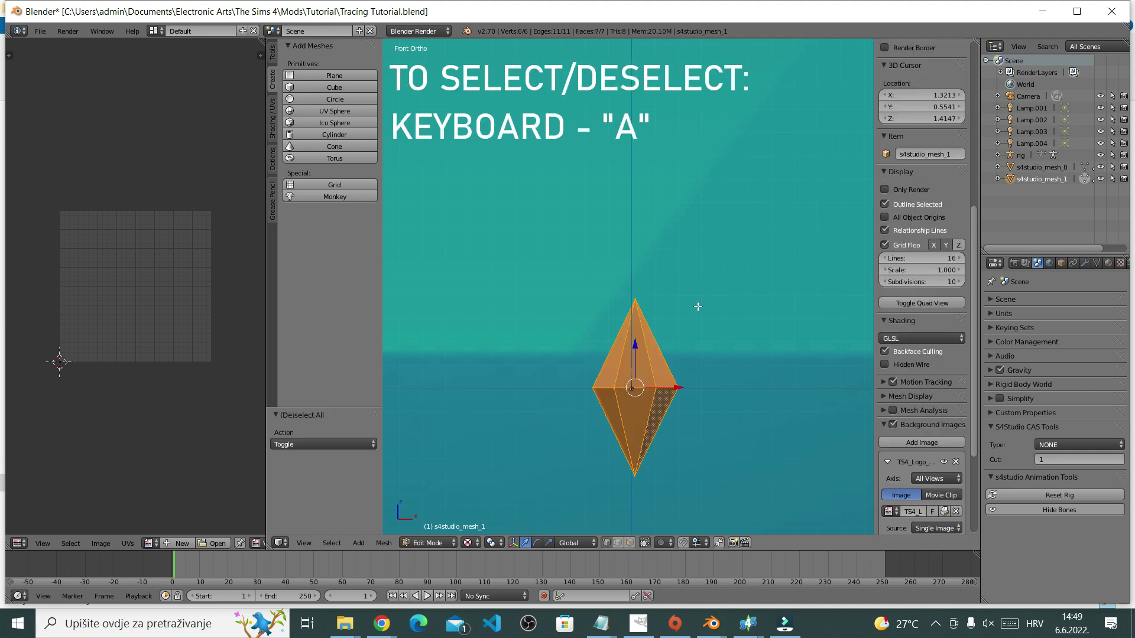
pyautogui.click(273, 121)
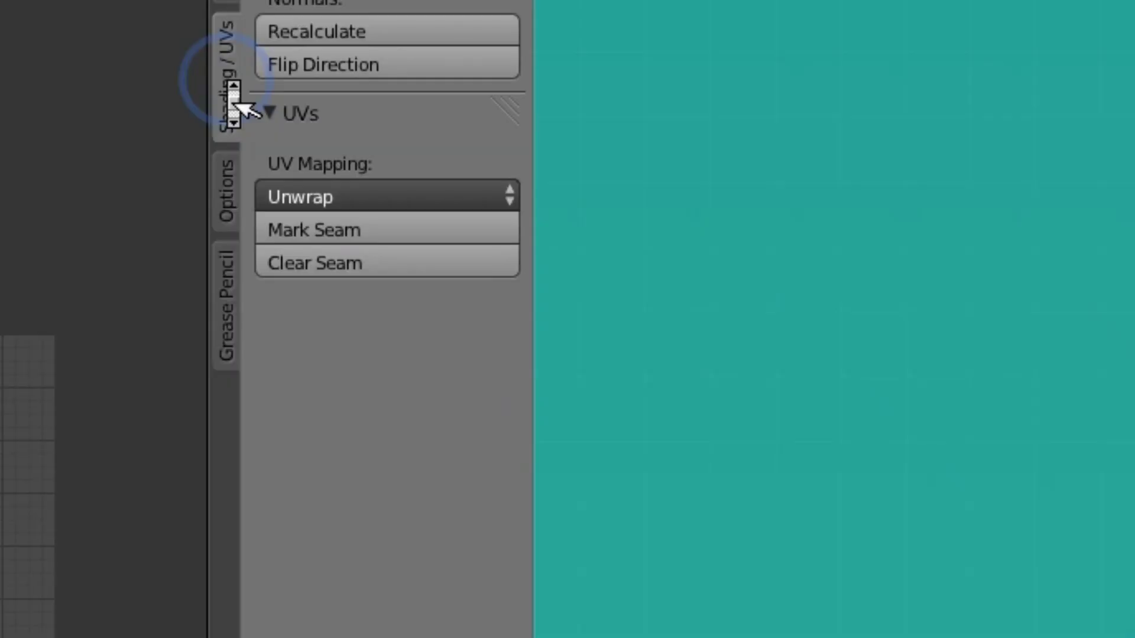
pyautogui.click(515, 201)
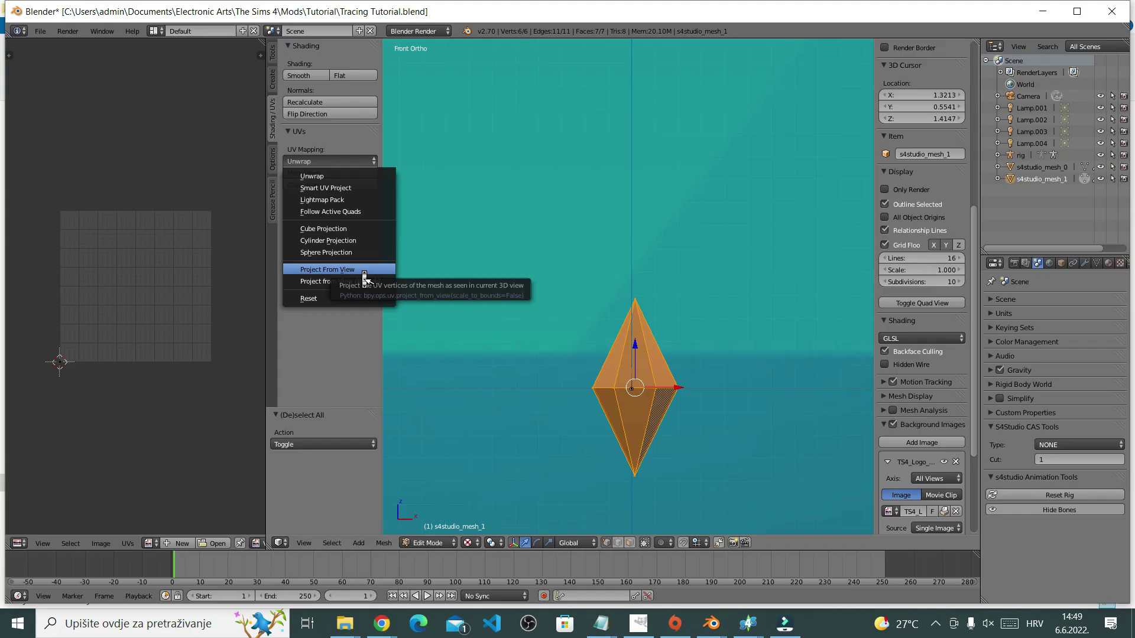
pyautogui.click(484, 507)
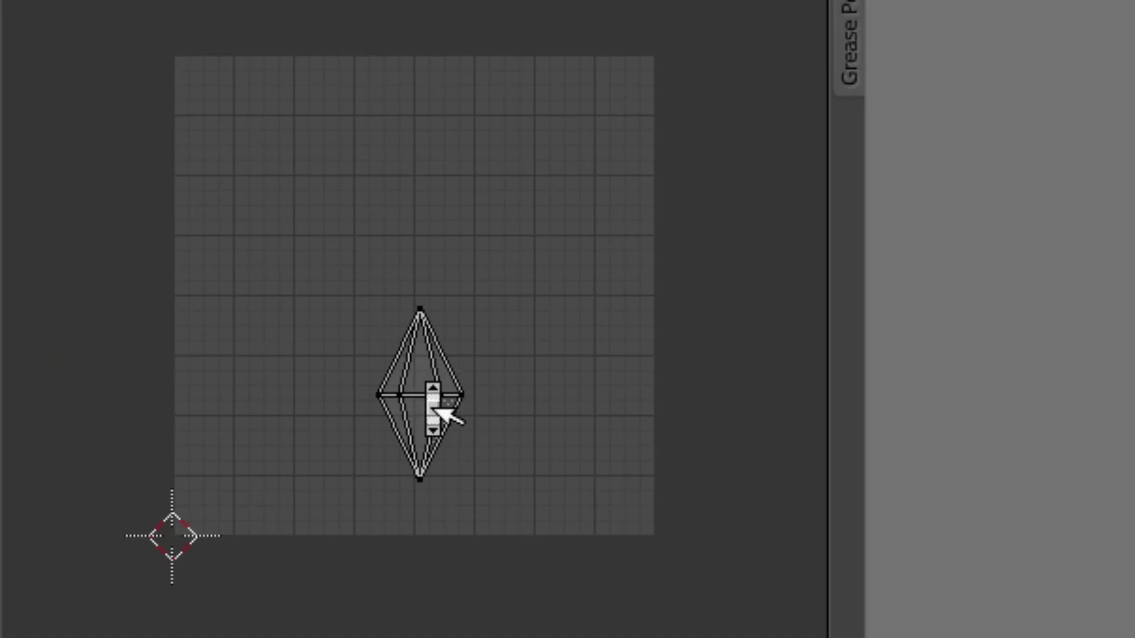
pyautogui.click(543, 367)
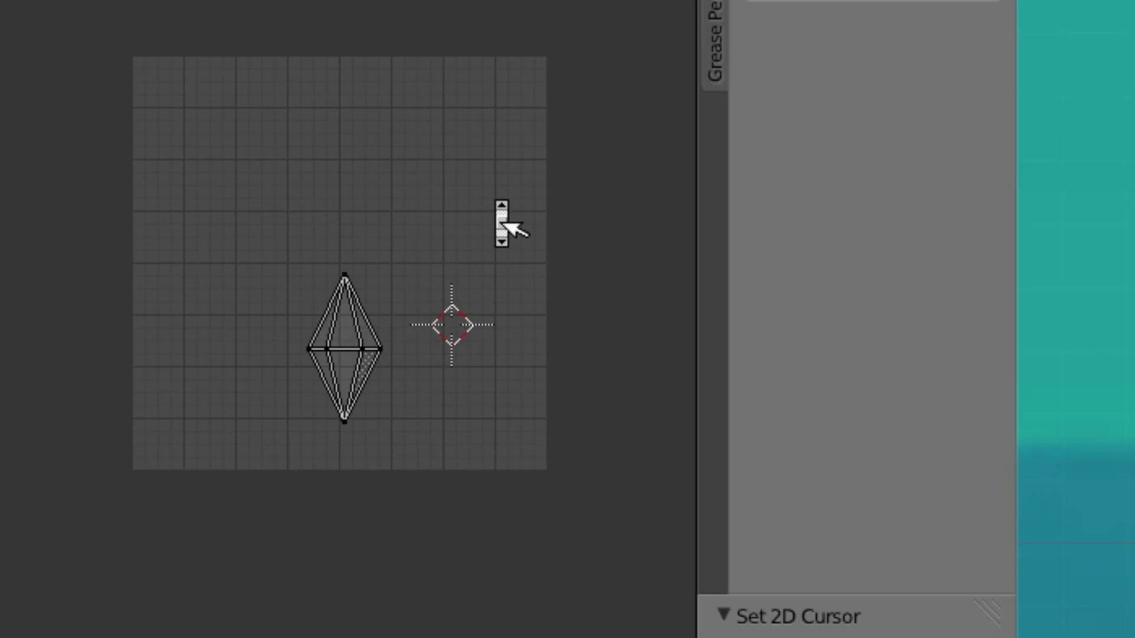
# Box-select the plumbob UV outline, move it to the grid centre and scale it up 2.171.
pyautogui.click(192, 261)
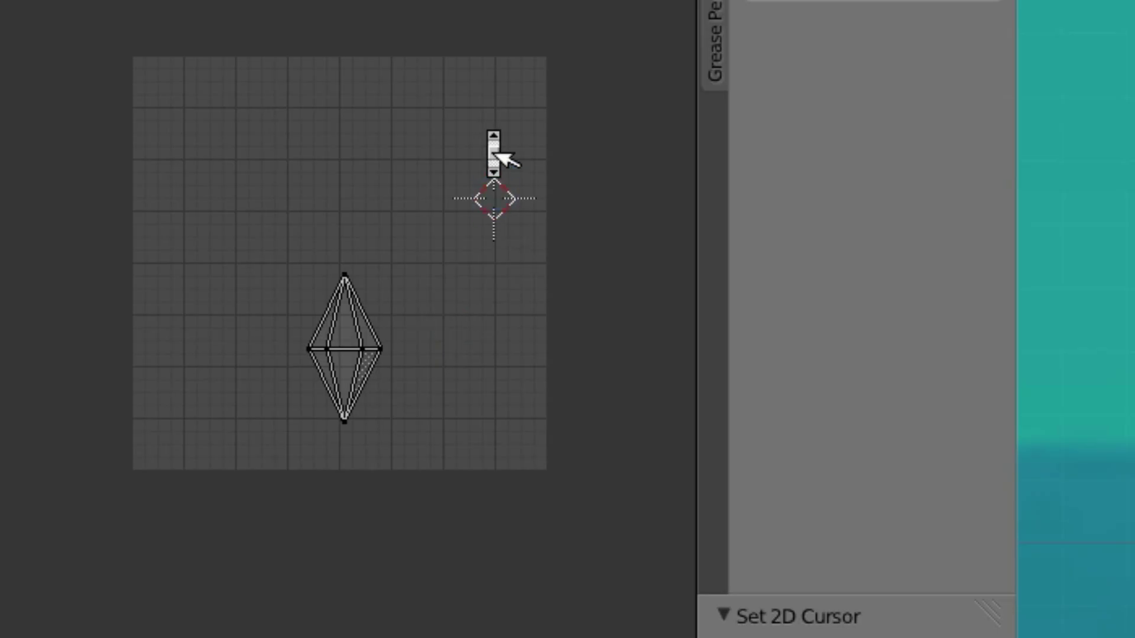
pyautogui.click(189, 238)
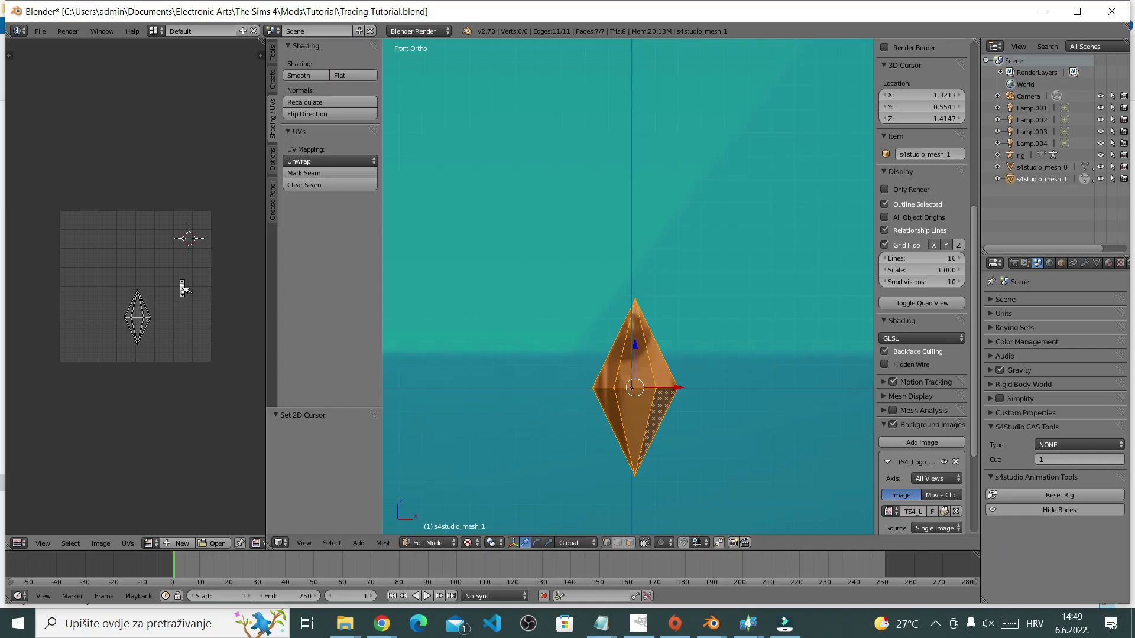
pyautogui.press('b')
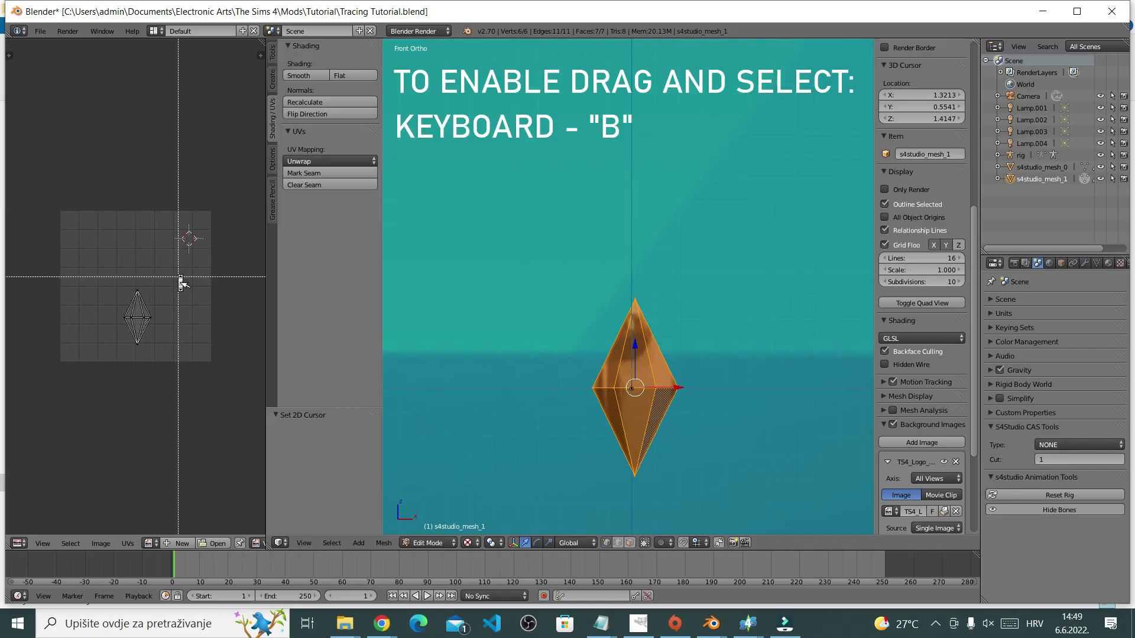
pyautogui.moveTo(182, 283); pyautogui.dragTo(105, 370)
pyautogui.click(103, 363)
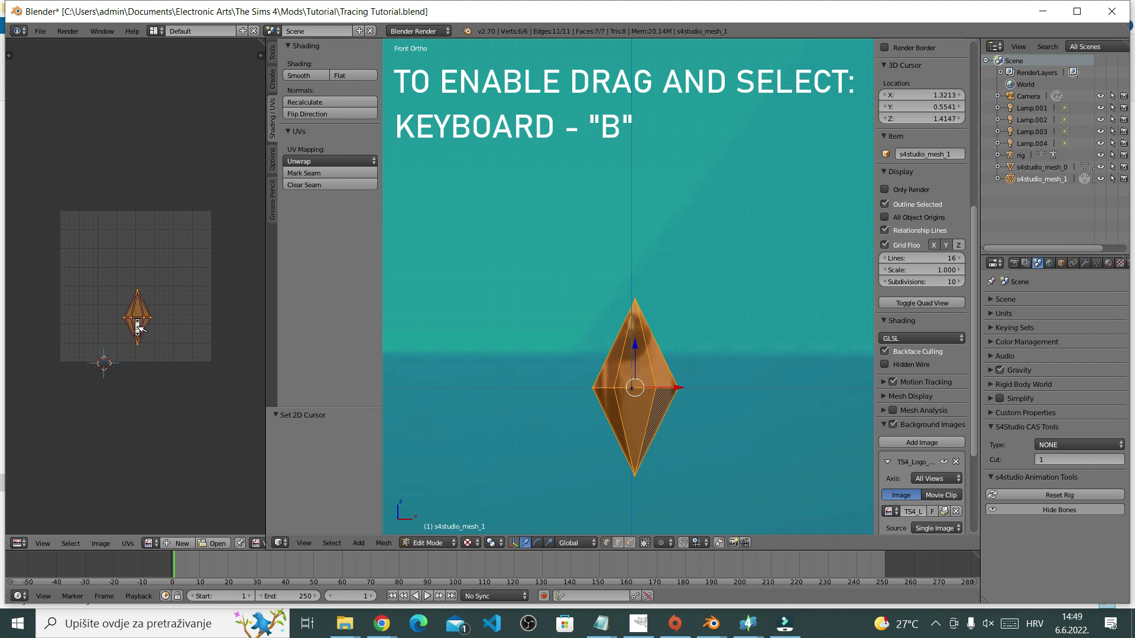
pyautogui.press('g')
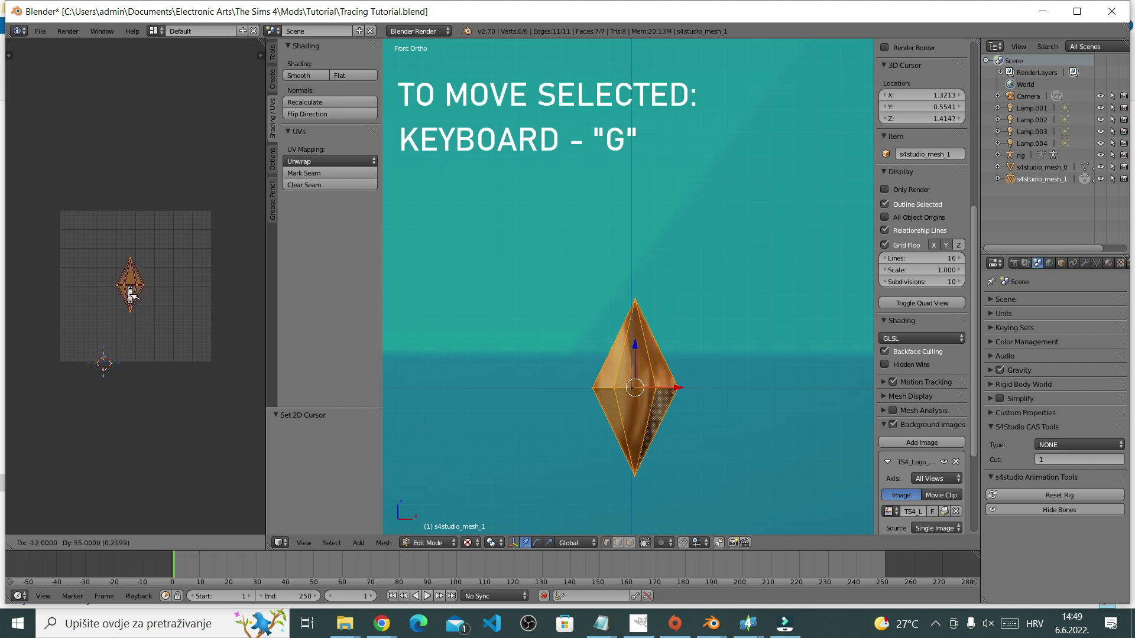
pyautogui.click(131, 294)
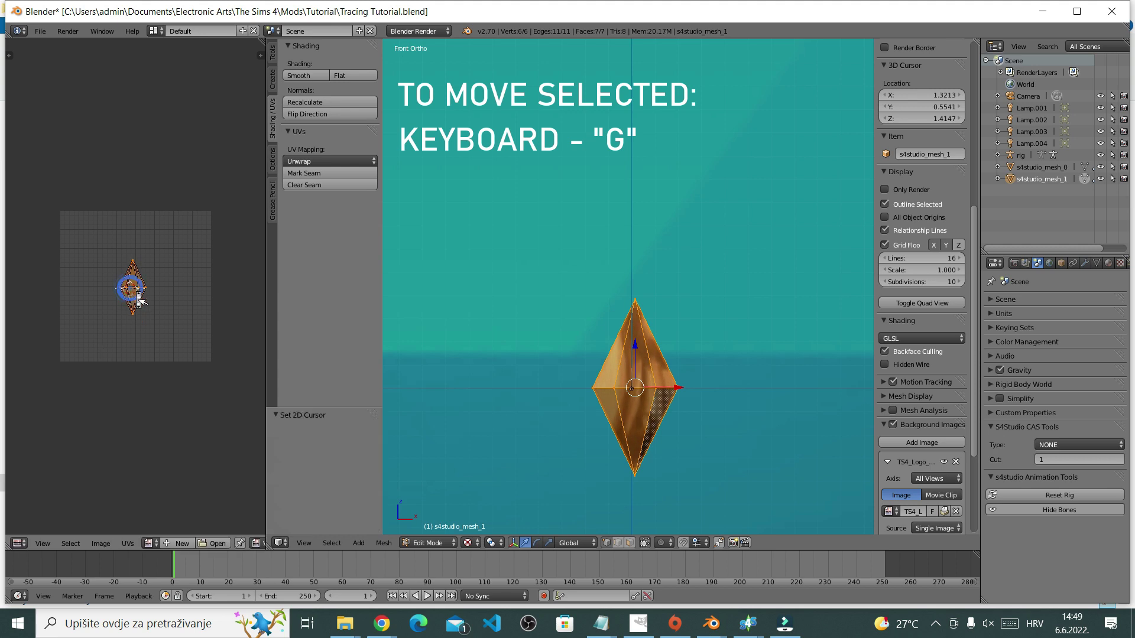
pyautogui.press('s')
pyautogui.click(146, 304)
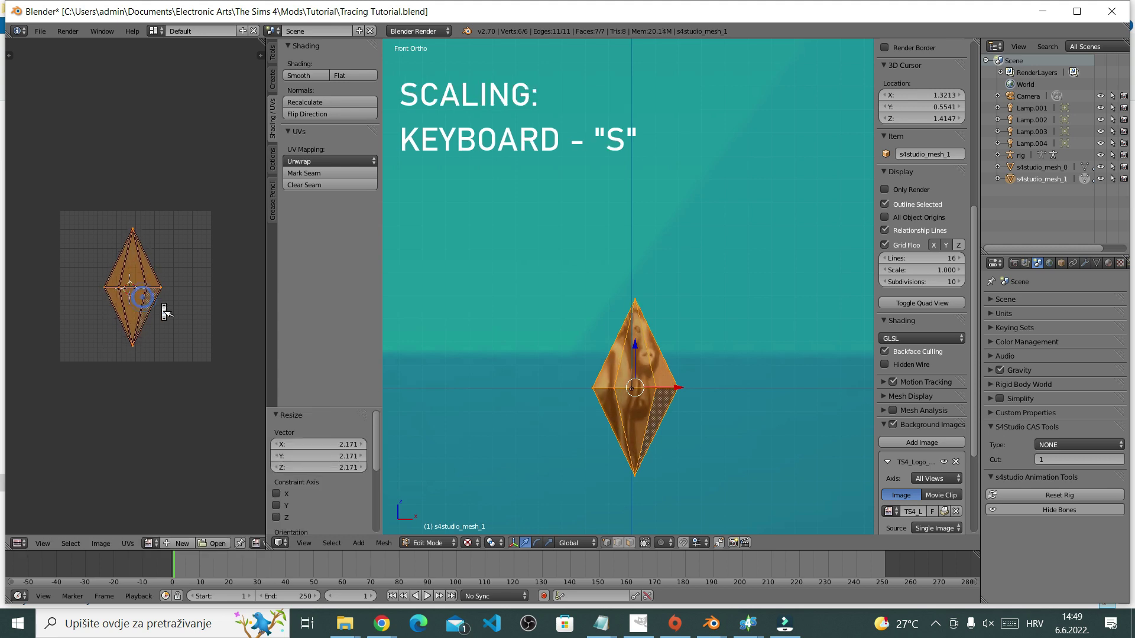
pyautogui.press('a')
pyautogui.moveTo(595, 338); pyautogui.dragTo(731, 409, button='middle')
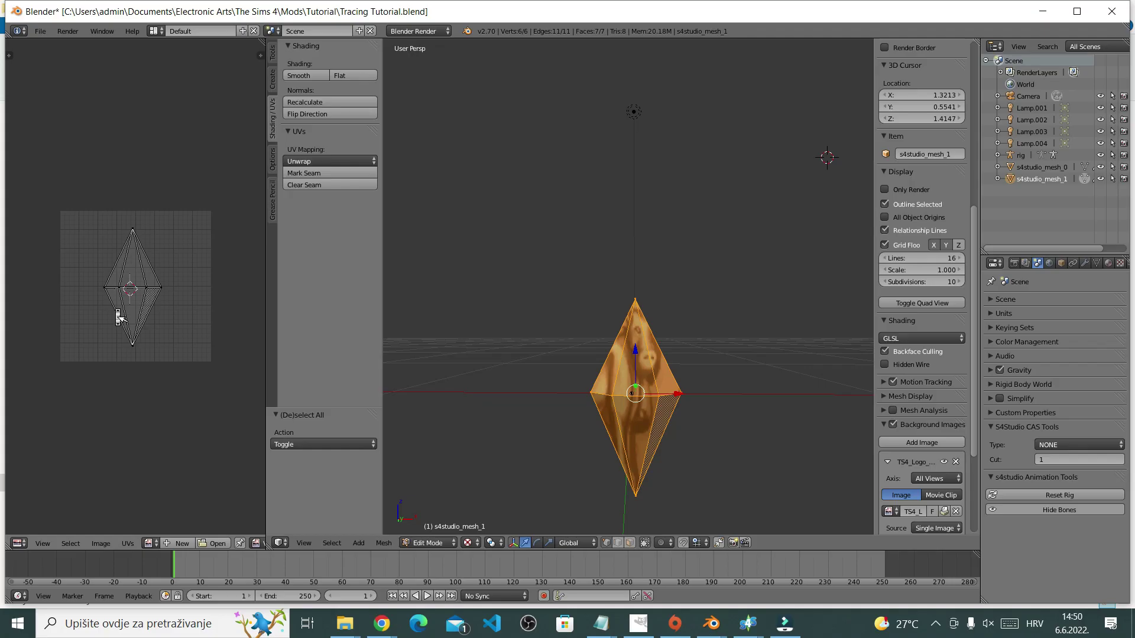
# Export the UV layout to Tracing Tutorial.png from the UVs menu, then save the blend file.
pyautogui.click(127, 544)
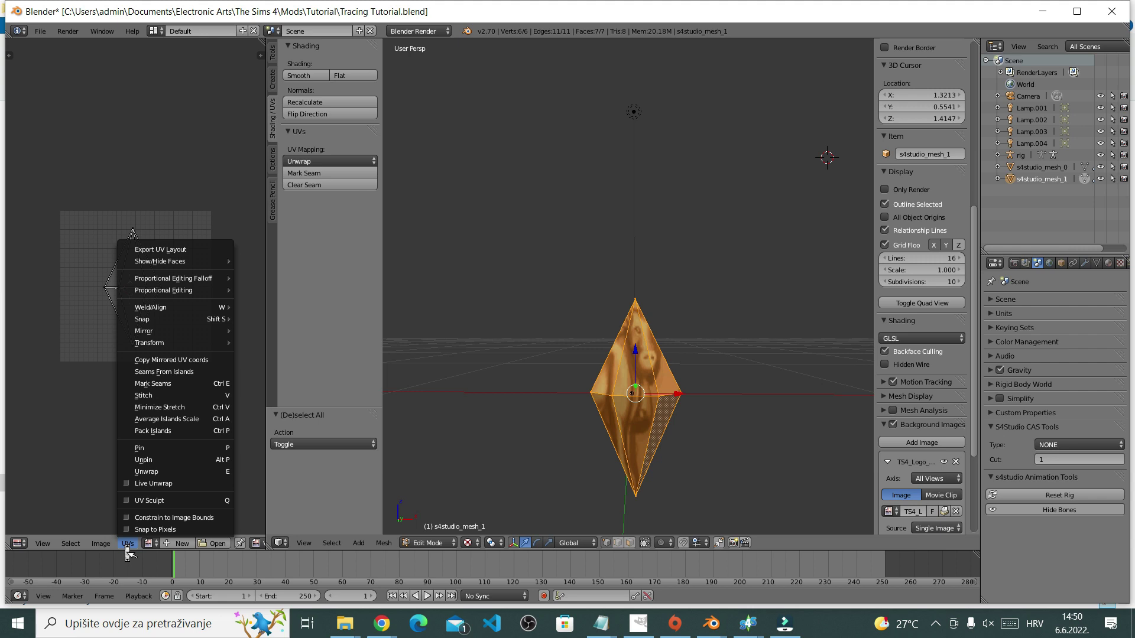
pyautogui.click(198, 248)
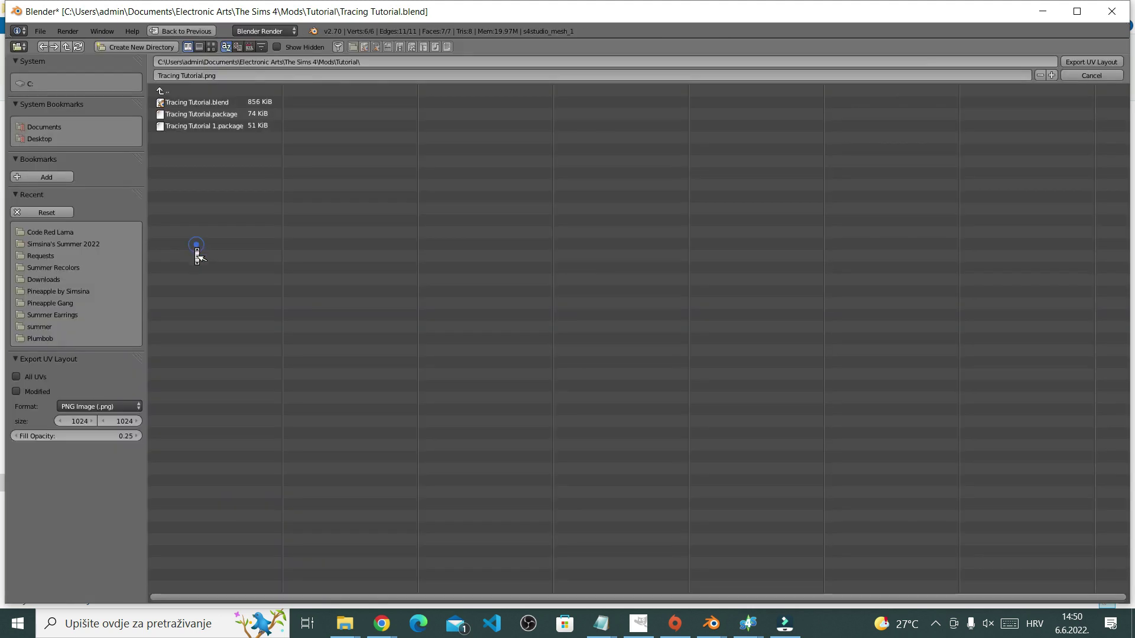
pyautogui.click(201, 77)
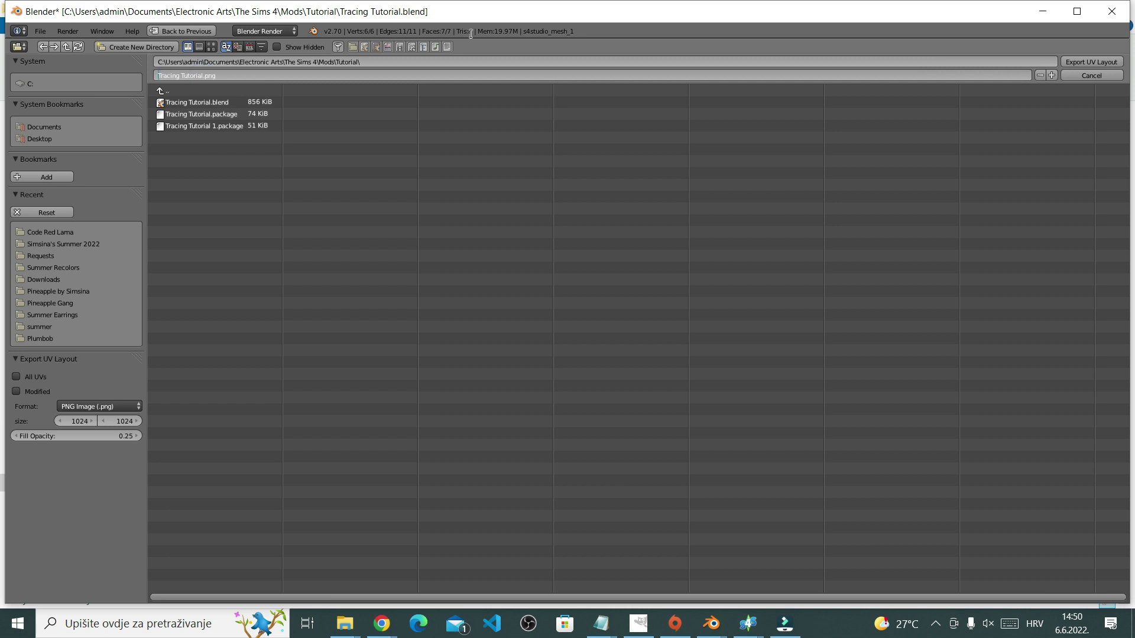
pyautogui.click(1091, 62)
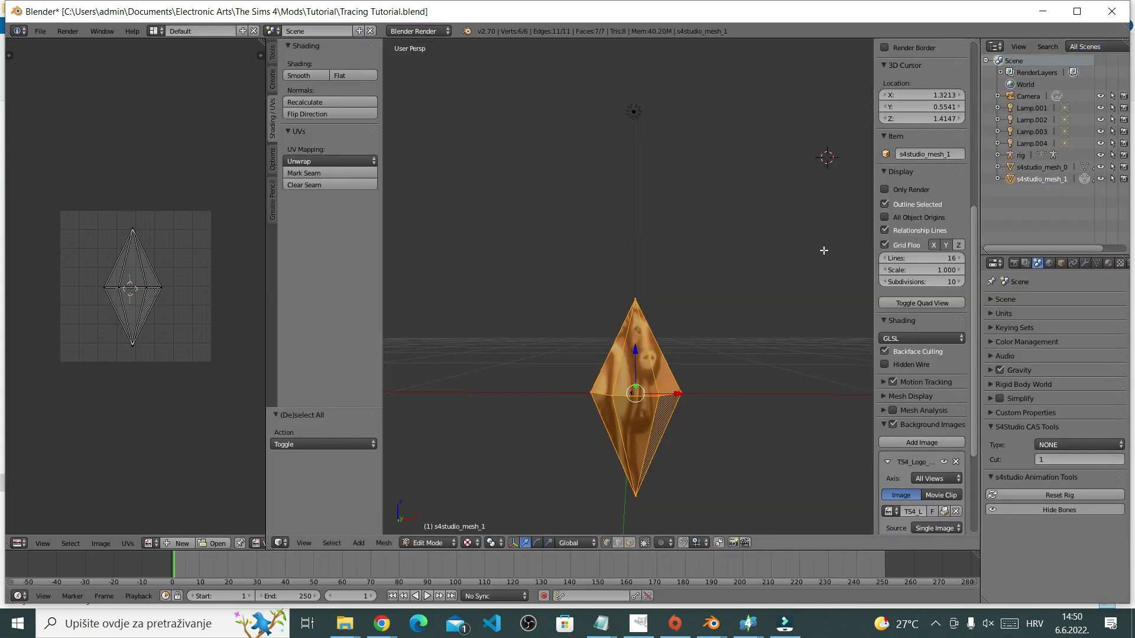
pyautogui.click(45, 32)
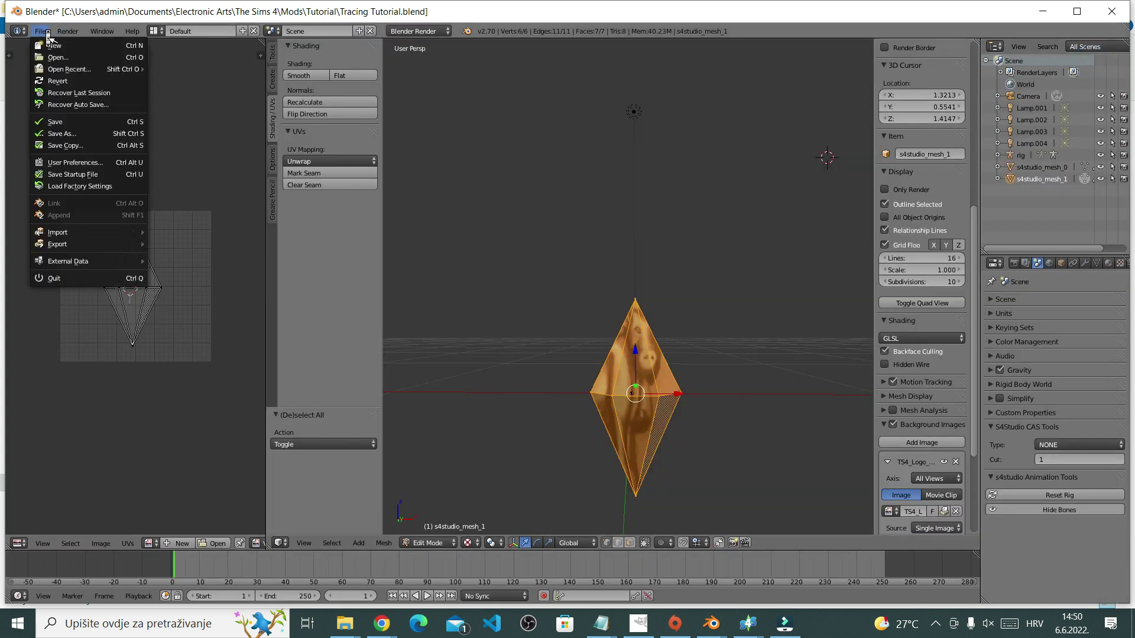
pyautogui.click(65, 121)
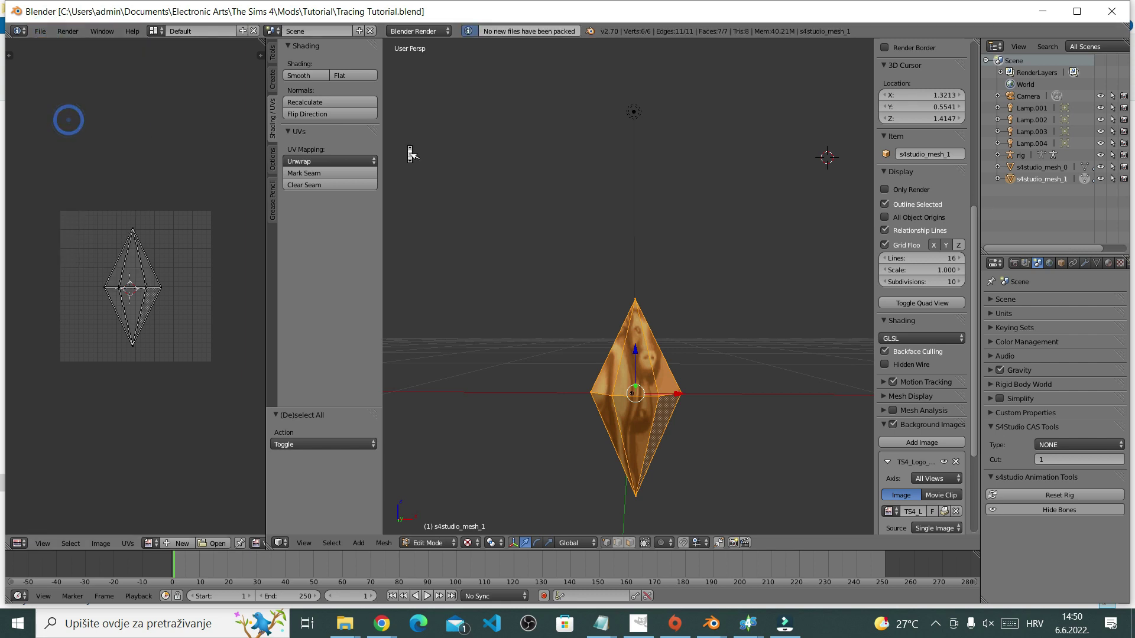
# Import the traced plumbob mesh from the Tracing Tutorial blend file into the Sims 4 Studio project.
pyautogui.moveTo(747, 624)
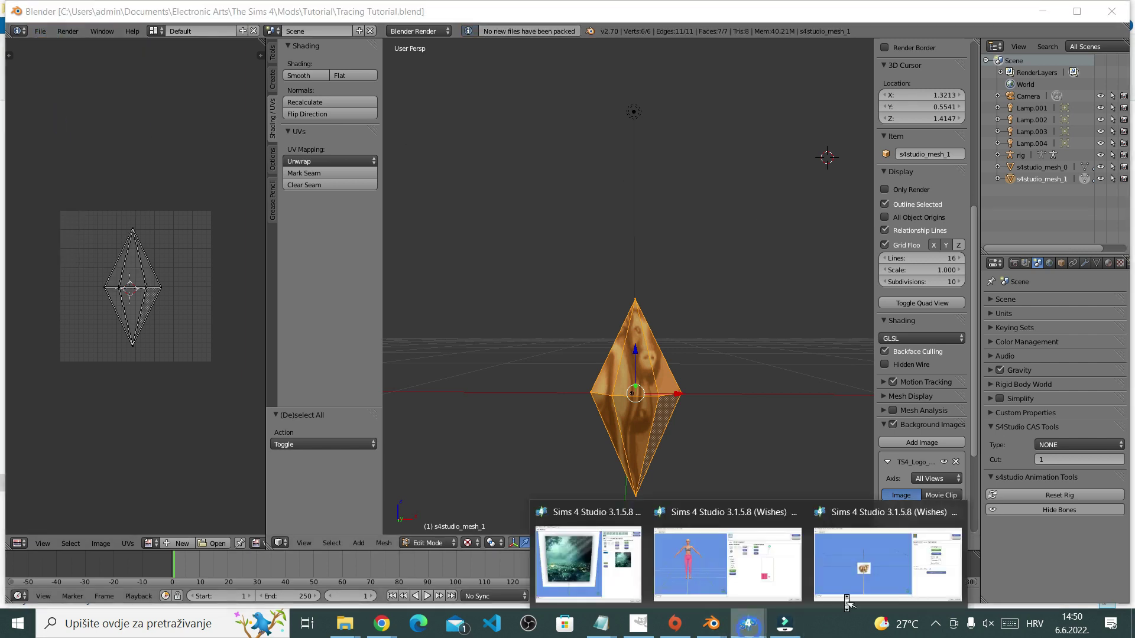
pyautogui.click(871, 566)
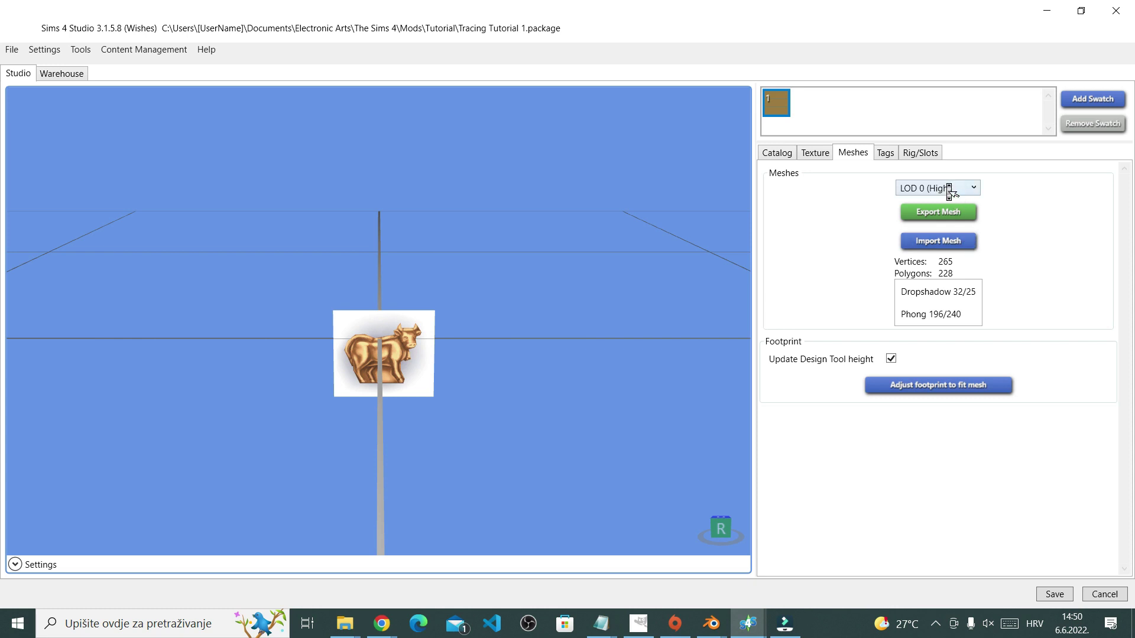
pyautogui.click(959, 235)
pyautogui.click(961, 242)
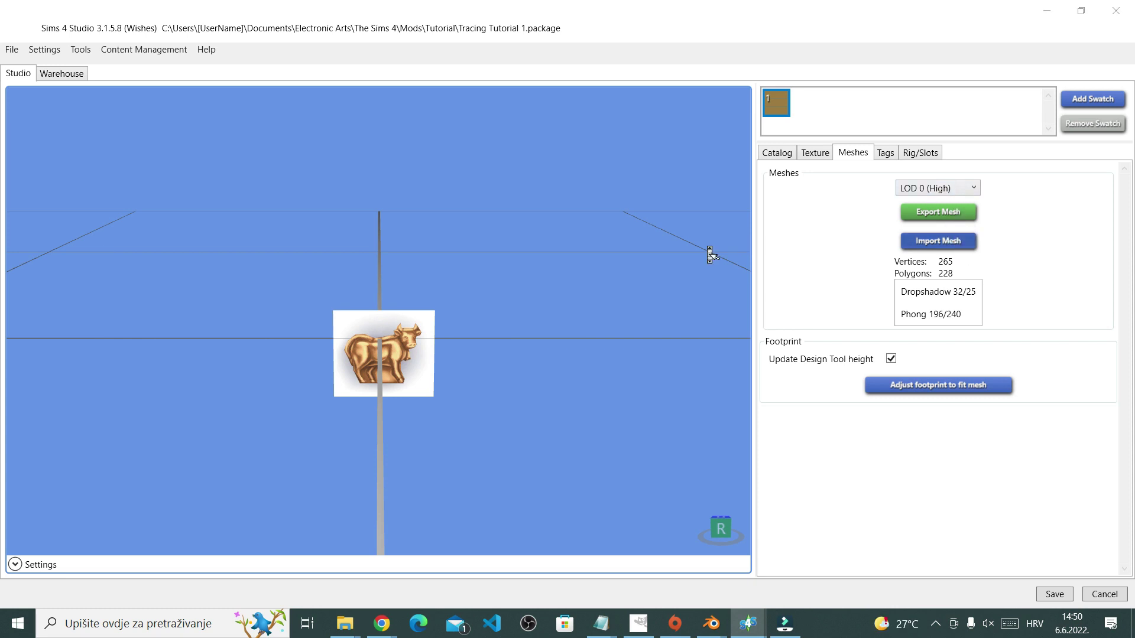
pyautogui.doubleClick(188, 121)
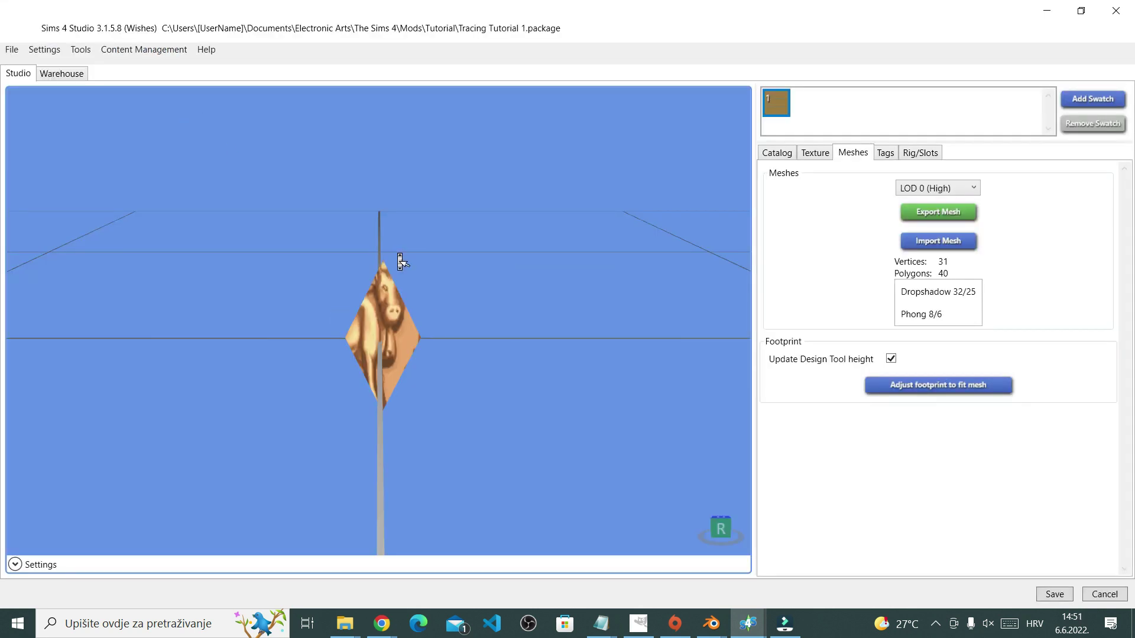
pyautogui.moveTo(438, 251)
pyautogui.mouseDown(button='right')
pyautogui.moveTo(474, 337)
pyautogui.moveTo(195, 322)
pyautogui.moveTo(5, 277)
pyautogui.moveTo(425, 398)
pyautogui.moveTo(487, 512)
pyautogui.moveTo(455, 339)
pyautogui.moveTo(625, 364)
pyautogui.moveTo(701, 352)
pyautogui.mouseUp(button='right')
# Import the traced mesh for both the LOD 1 (Medium) and LOD 2 (Low) detail levels.
pyautogui.click(827, 160)
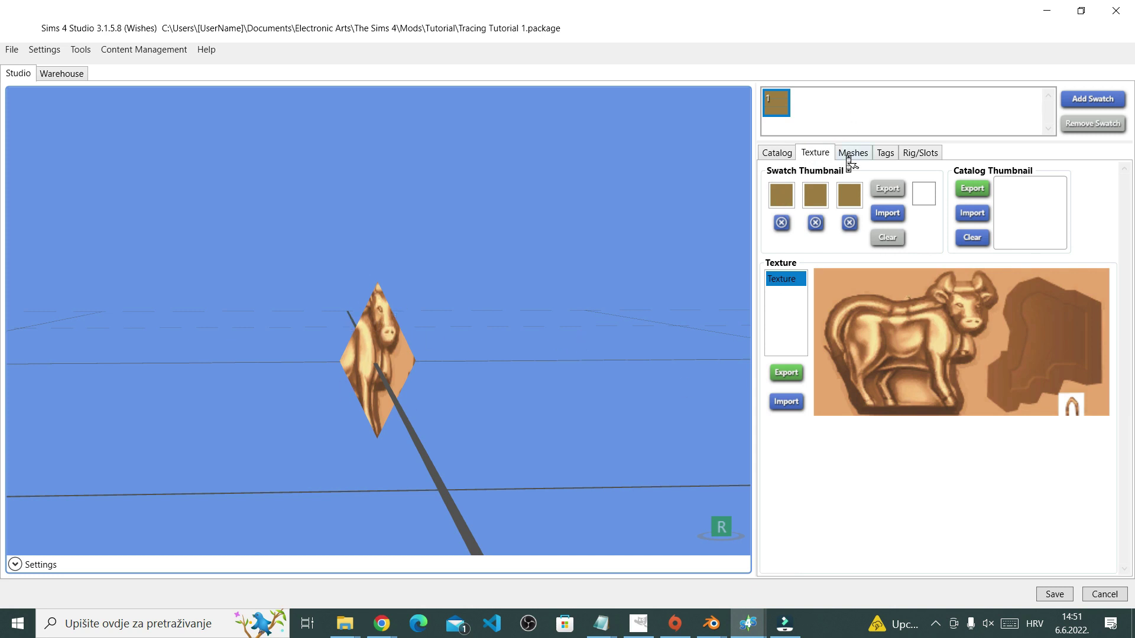
pyautogui.click(849, 158)
pyautogui.click(916, 188)
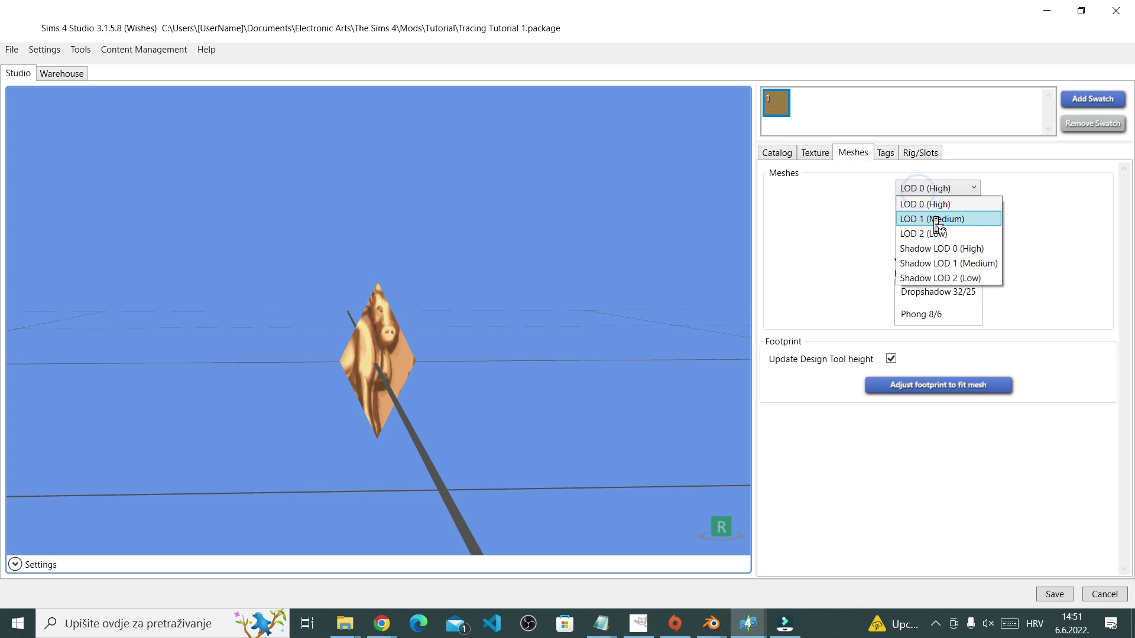
pyautogui.click(939, 220)
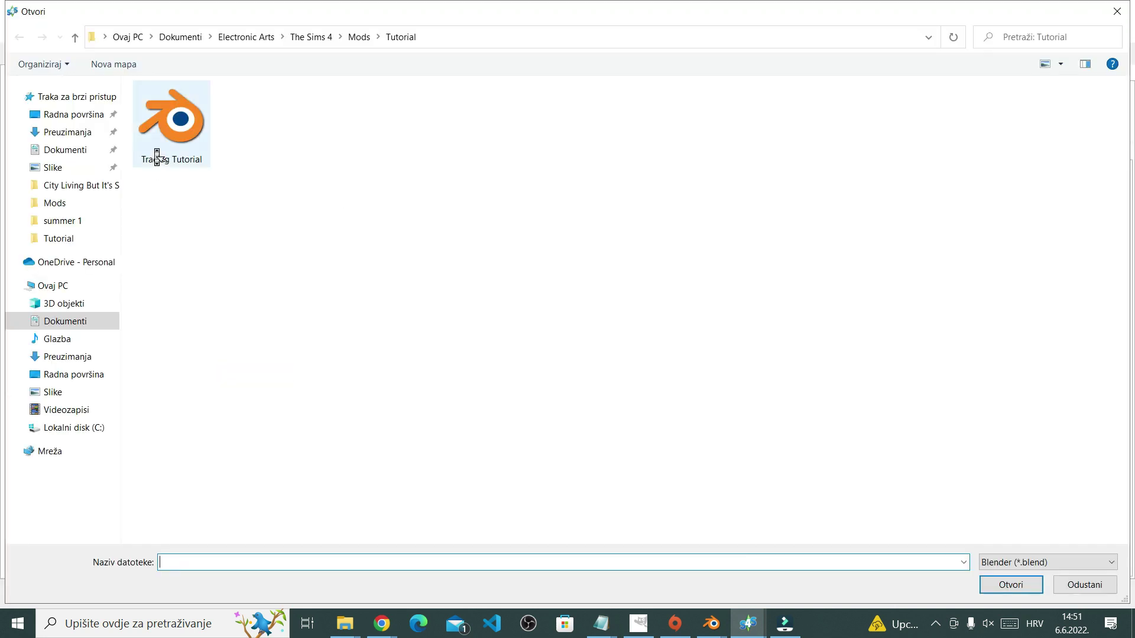
pyautogui.doubleClick(155, 150)
pyautogui.click(938, 188)
pyautogui.click(946, 231)
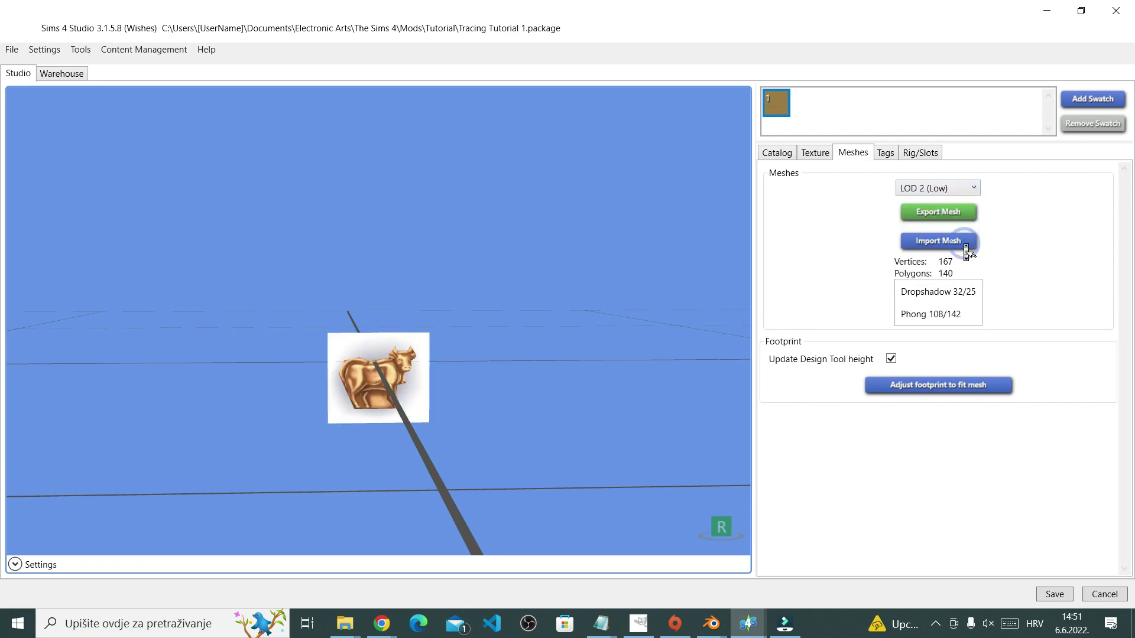
pyautogui.click(966, 244)
pyautogui.doubleClick(157, 125)
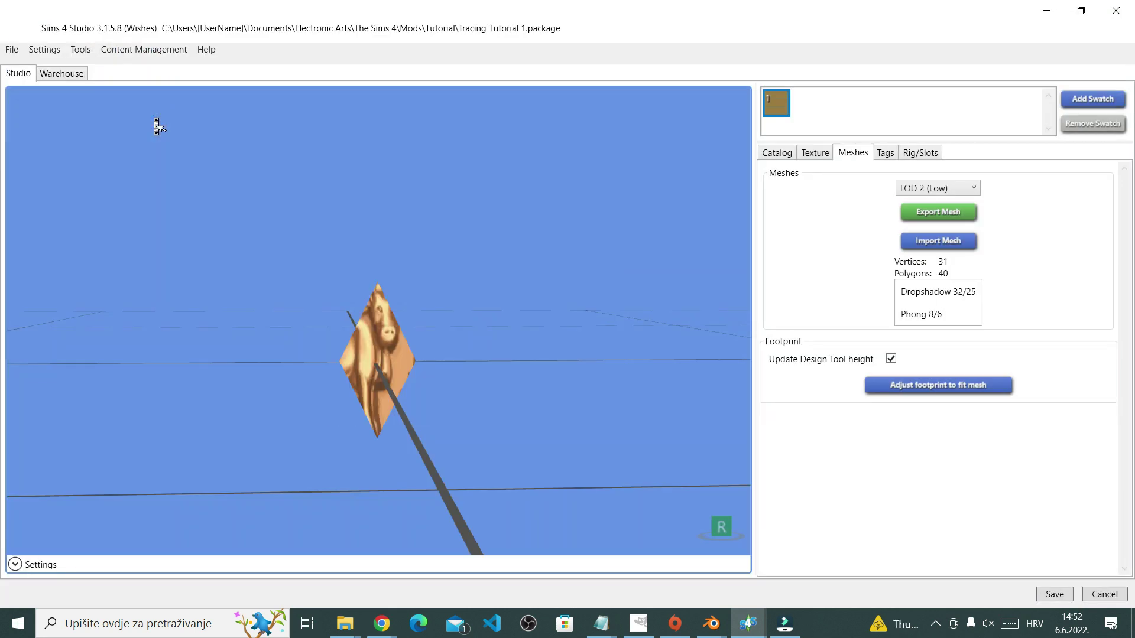
pyautogui.click(815, 152)
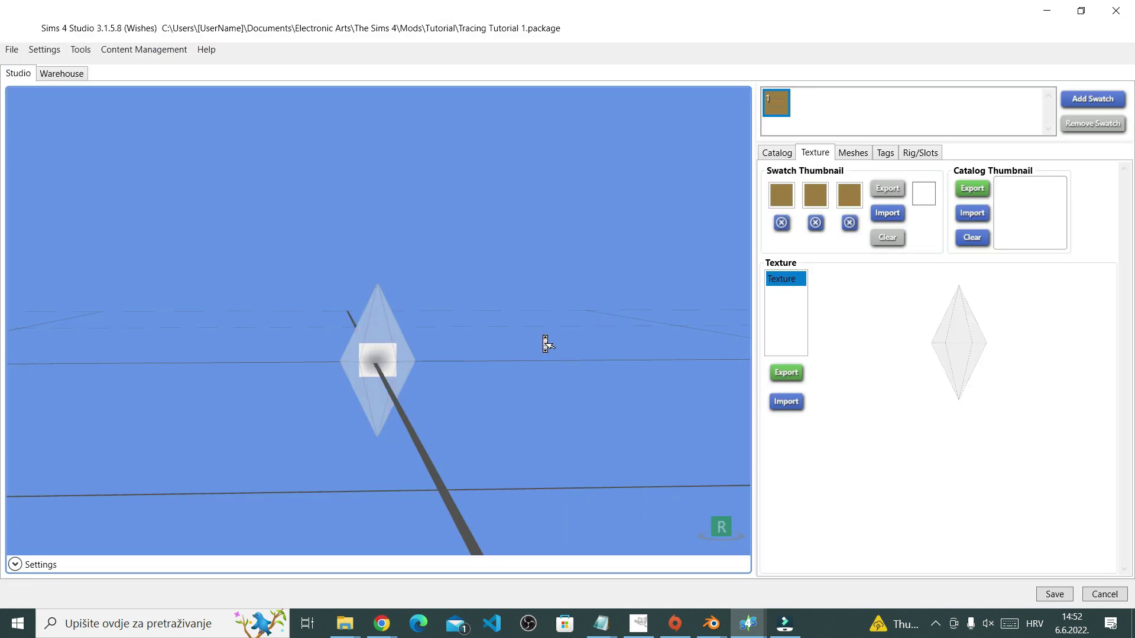
# Open Tracing Tutorial UV Layout.png in GIMP through the file's Open with menu.
pyautogui.moveTo(545, 343); pyautogui.dragTo(467, 351)
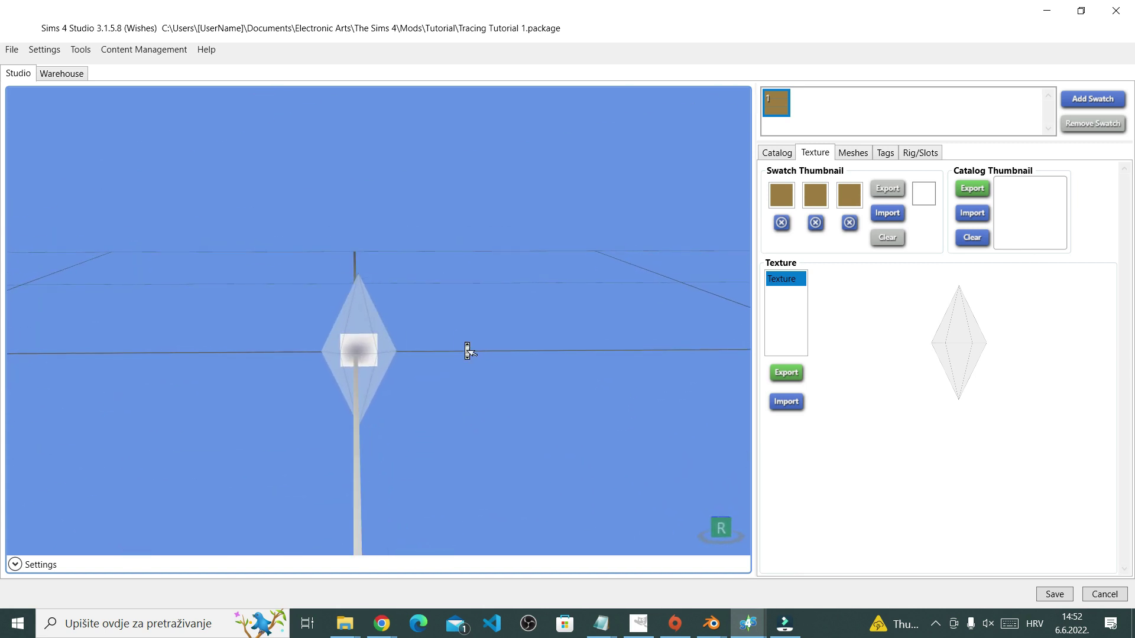
pyautogui.hotkey('alt', 'Tab')
pyautogui.click(233, 180)
pyautogui.rightClick(232, 179)
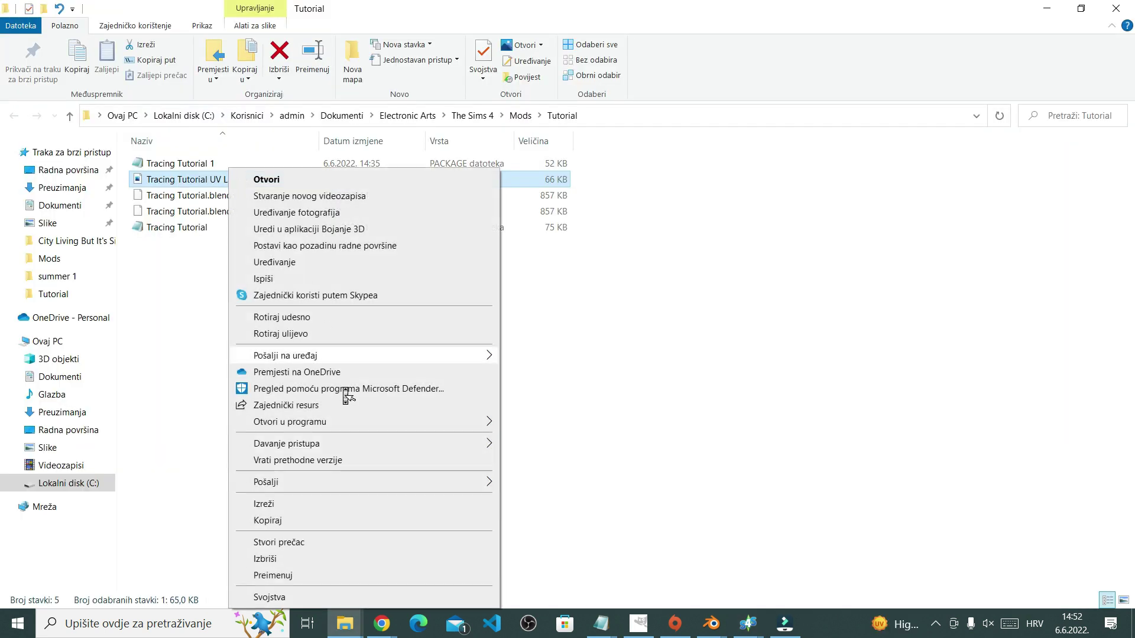
pyautogui.moveTo(350, 422)
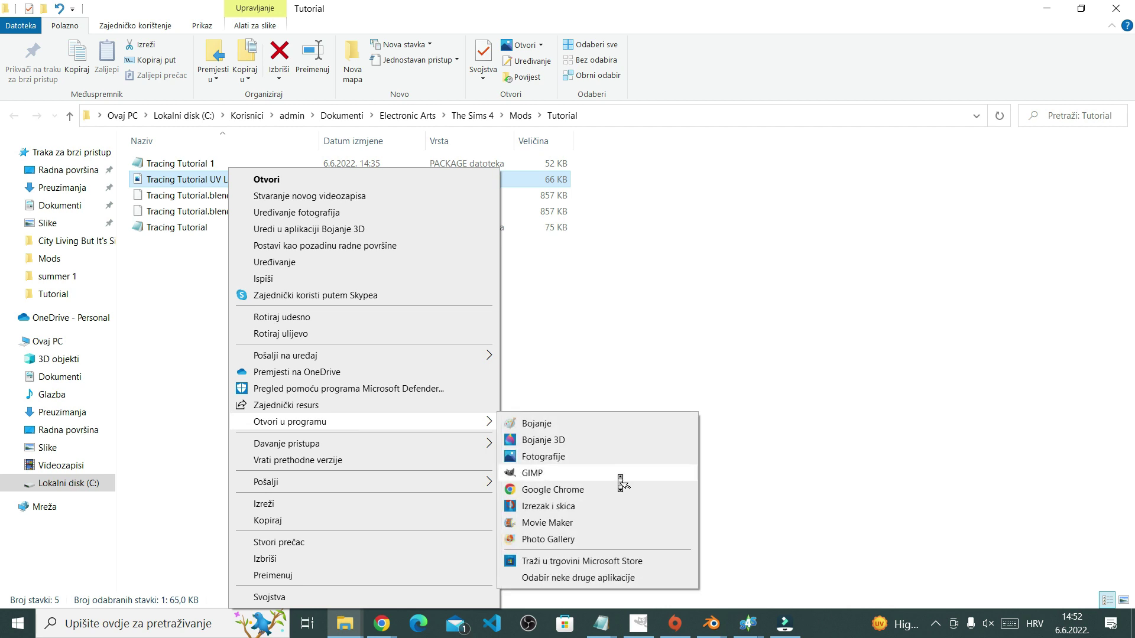
pyautogui.click(620, 476)
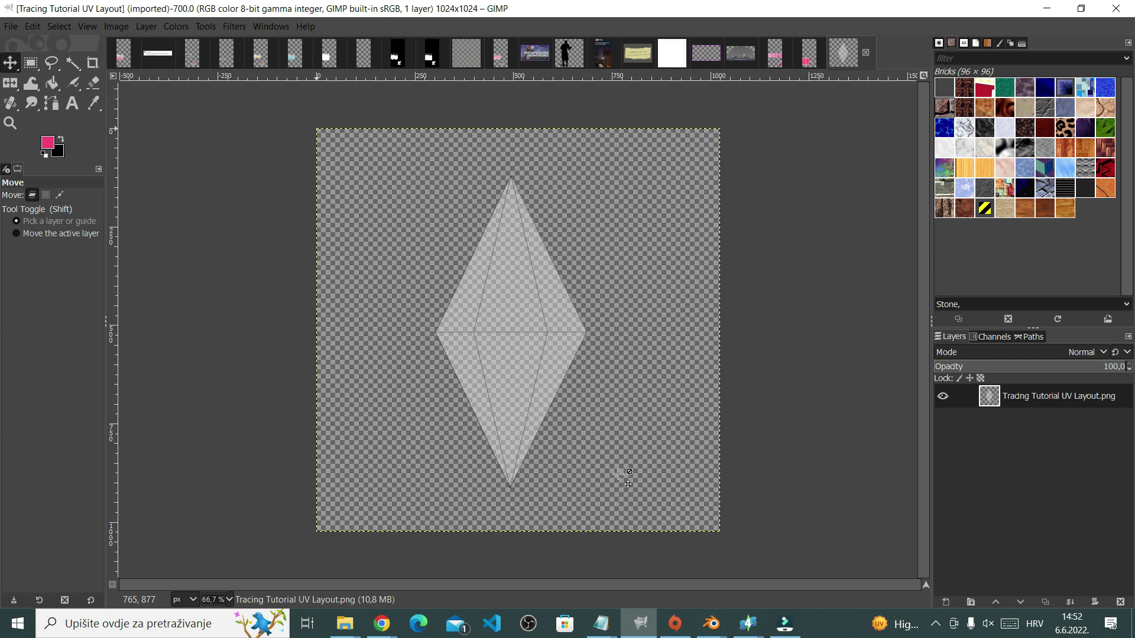
# Add the plumbob logo as a layer, duplicate it, and recolour it green with Hue-Chroma.
pyautogui.moveTo(618, 475); pyautogui.dragTo(1015, 433)
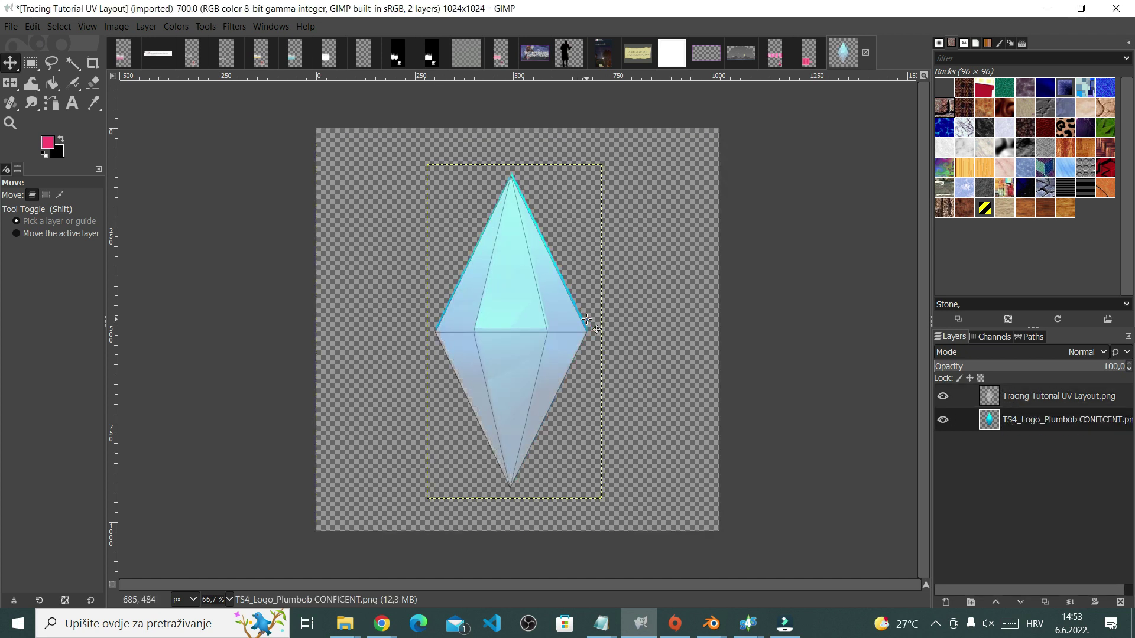
pyautogui.click(943, 396)
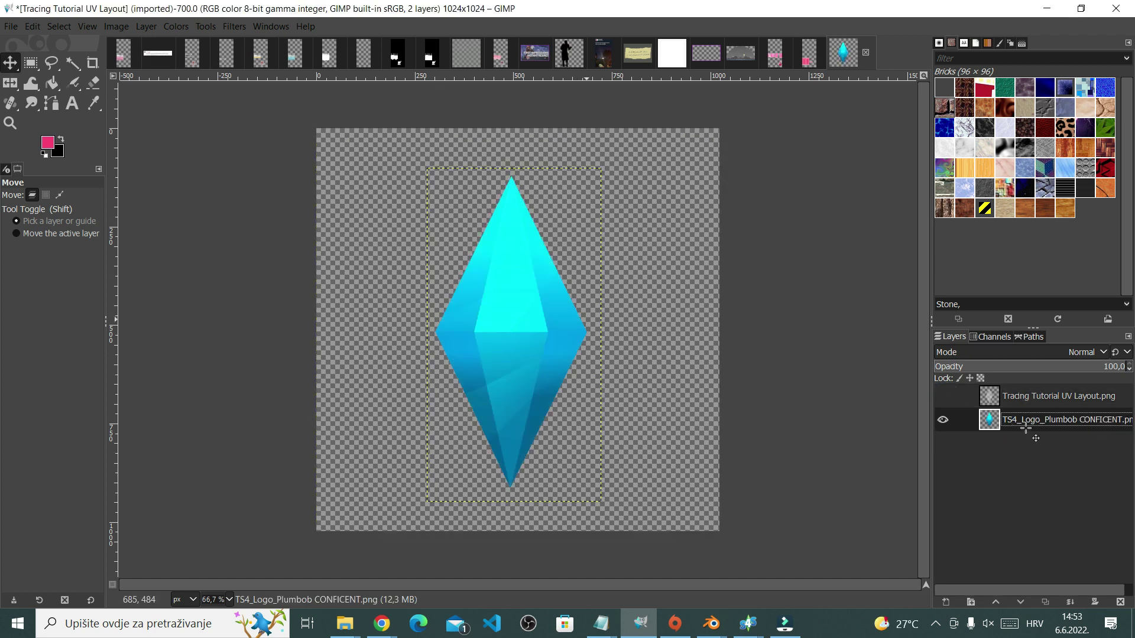
pyautogui.moveTo(1025, 426); pyautogui.dragTo(1025, 444)
pyautogui.click(176, 26)
pyautogui.click(209, 82)
pyautogui.moveTo(981, 253); pyautogui.dragTo(1000, 272)
pyautogui.click(991, 285)
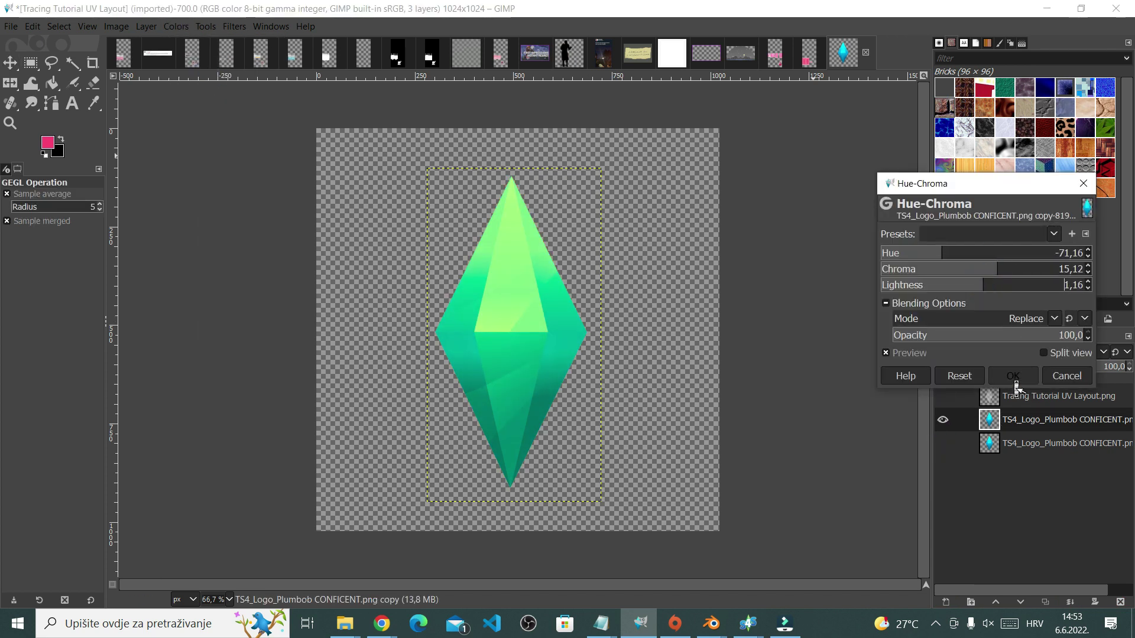
pyautogui.click(1013, 376)
# Fade the UV layout layer to about 10 opacity and export the image without 'Layout' in its name.
pyautogui.click(943, 396)
pyautogui.click(1058, 396)
pyautogui.moveTo(1008, 366)
pyautogui.mouseDown()
pyautogui.moveTo(950, 371)
pyautogui.moveTo(1115, 367)
pyautogui.moveTo(954, 368)
pyautogui.mouseUp()
pyautogui.click(10, 26)
pyautogui.click(78, 269)
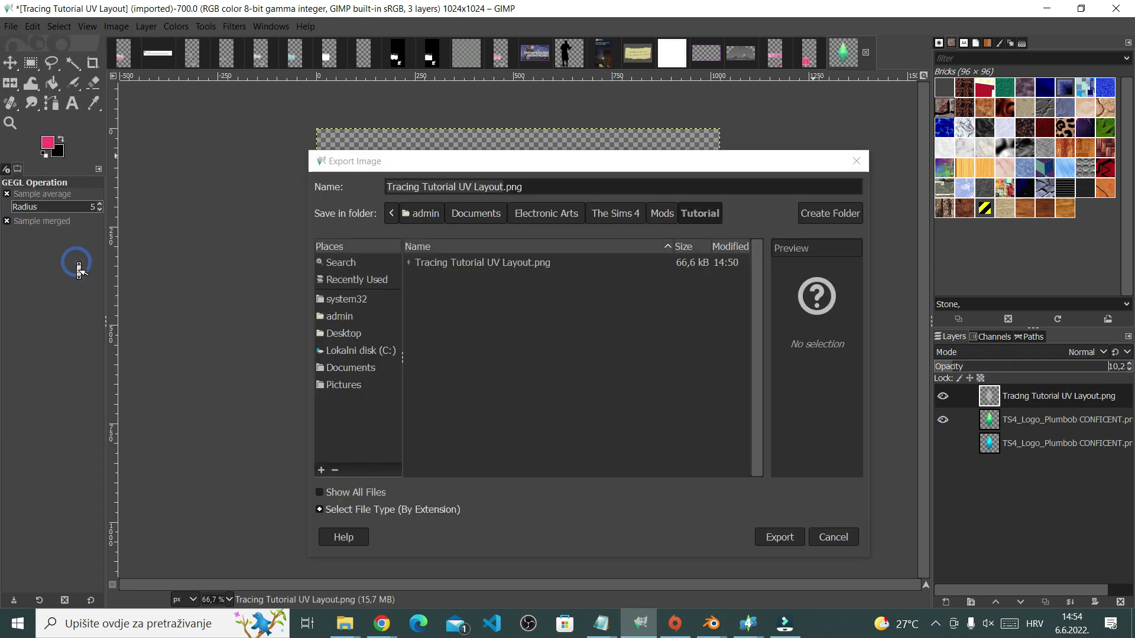
pyautogui.doubleClick(498, 187)
pyautogui.press('BackSpace')
pyautogui.press('BackSpace')
pyautogui.press('Return')
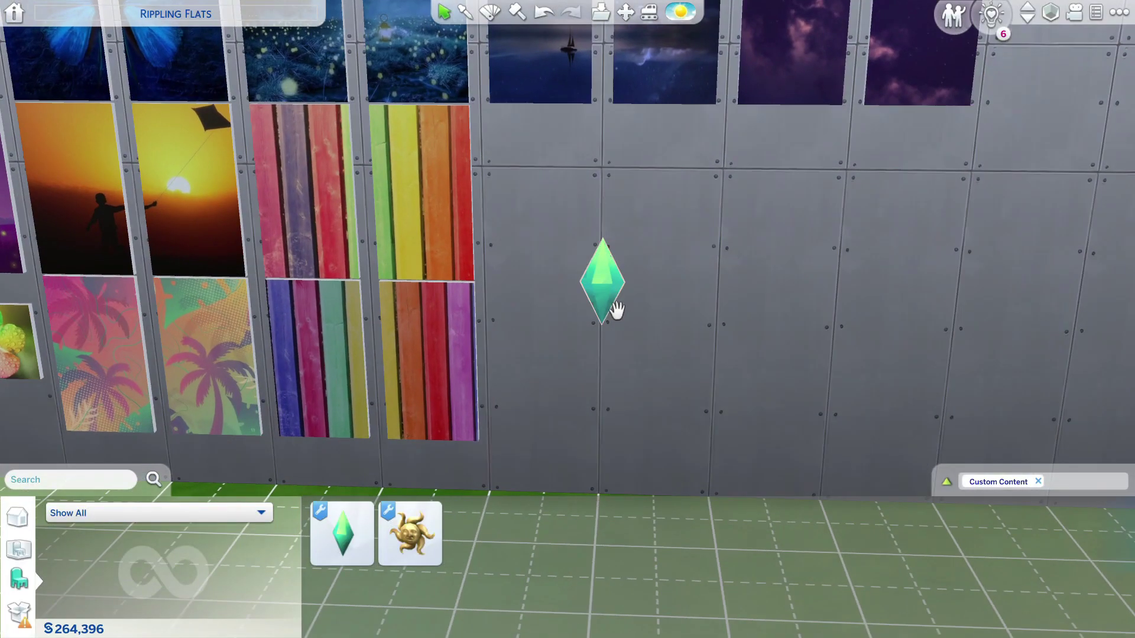
# Enlarge the plumbob decoration and hang it on the grey panelled wall.
pyautogui.click(616, 309)
pyautogui.hotkey('shift', ']')
pyautogui.hotkey('shift', ']')
pyautogui.hotkey('shift', ']')
pyautogui.hotkey('shift', ']')
pyautogui.hotkey('shift', ']')
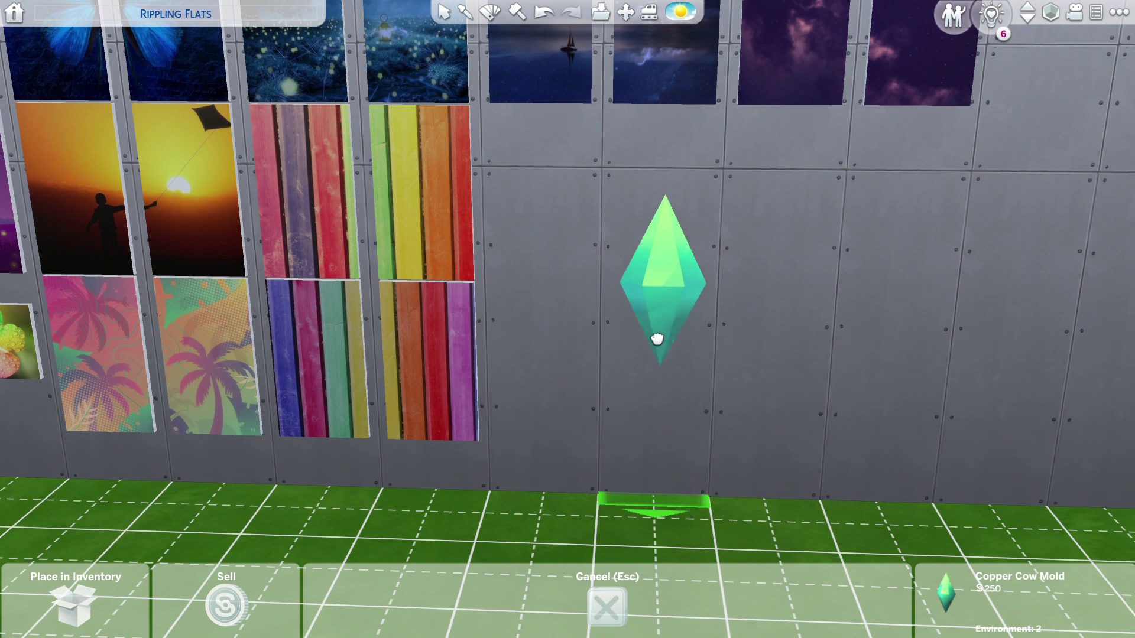
pyautogui.click(656, 339)
pyautogui.scroll(3, 927, 370)
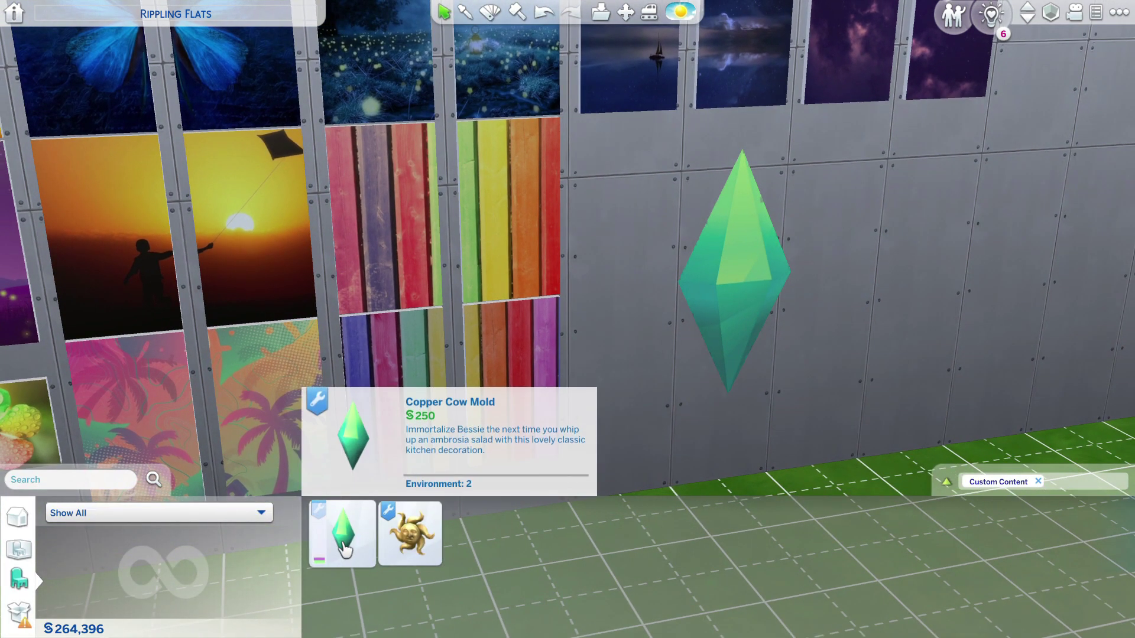
pyautogui.moveTo(1125, 273)
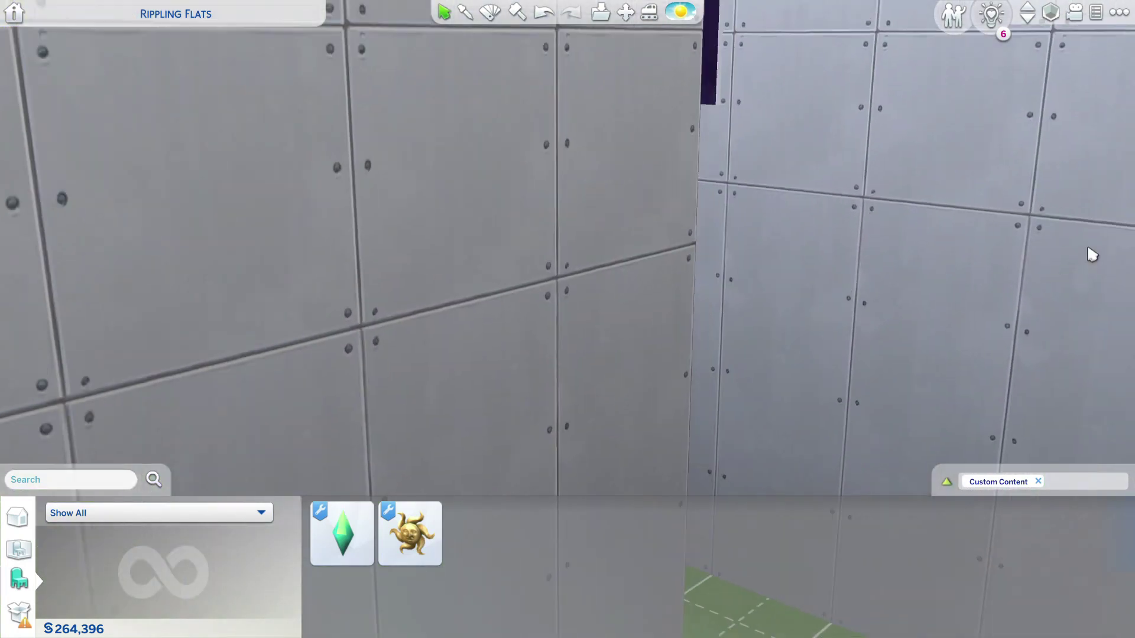
pyautogui.moveTo(836, 270); pyautogui.dragTo(836, 279, button='middle')
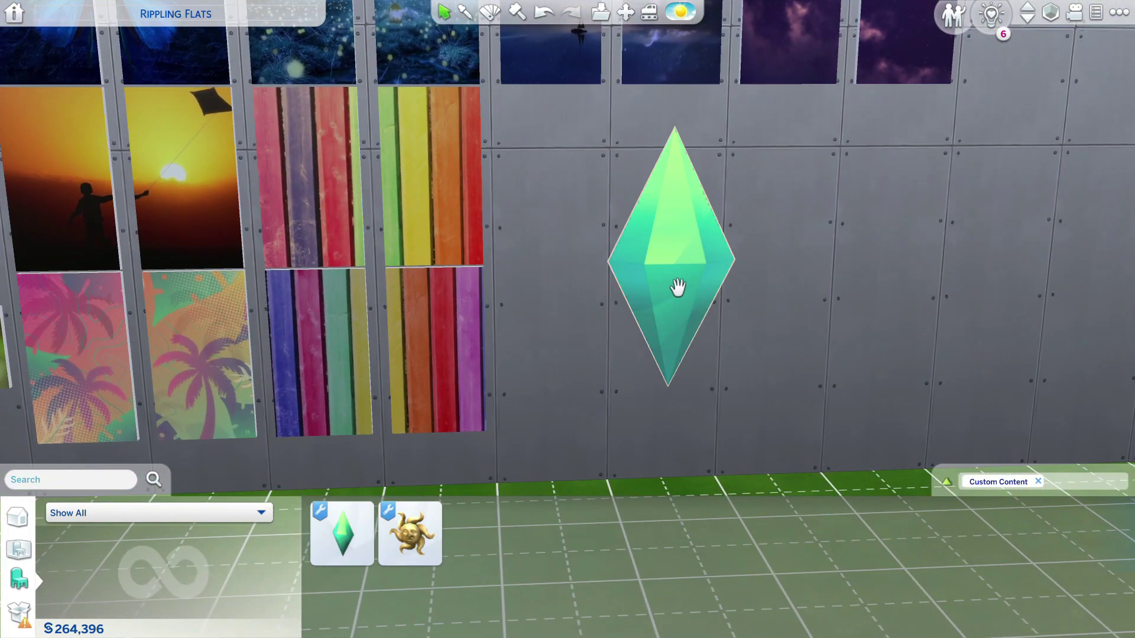
pyautogui.scroll(-5, 678, 291)
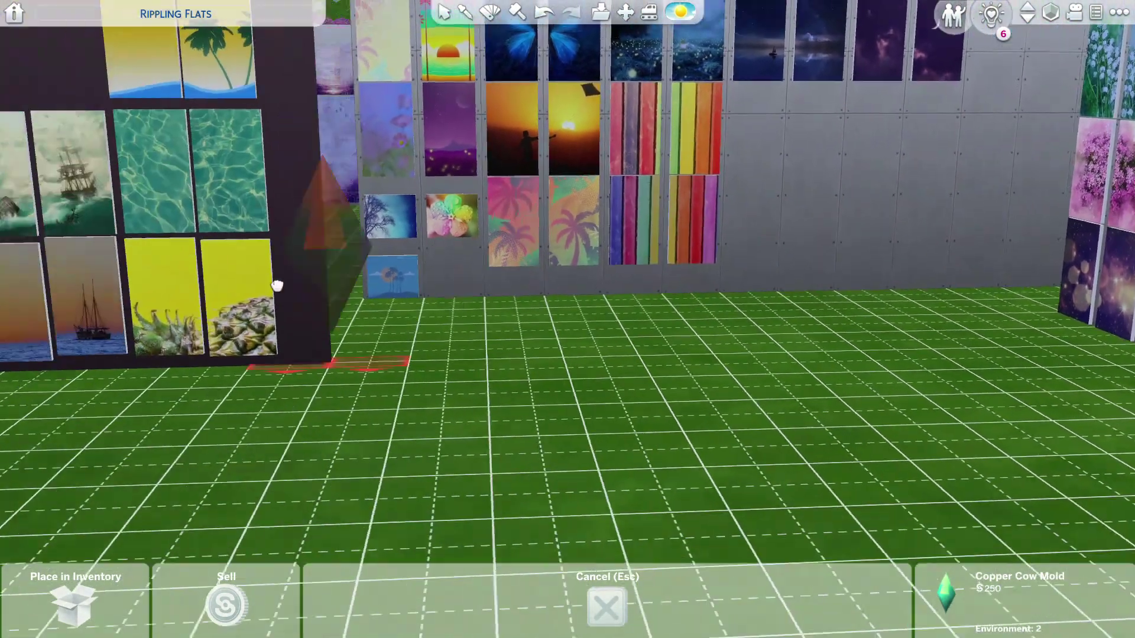
pyautogui.scroll(5, 277, 286)
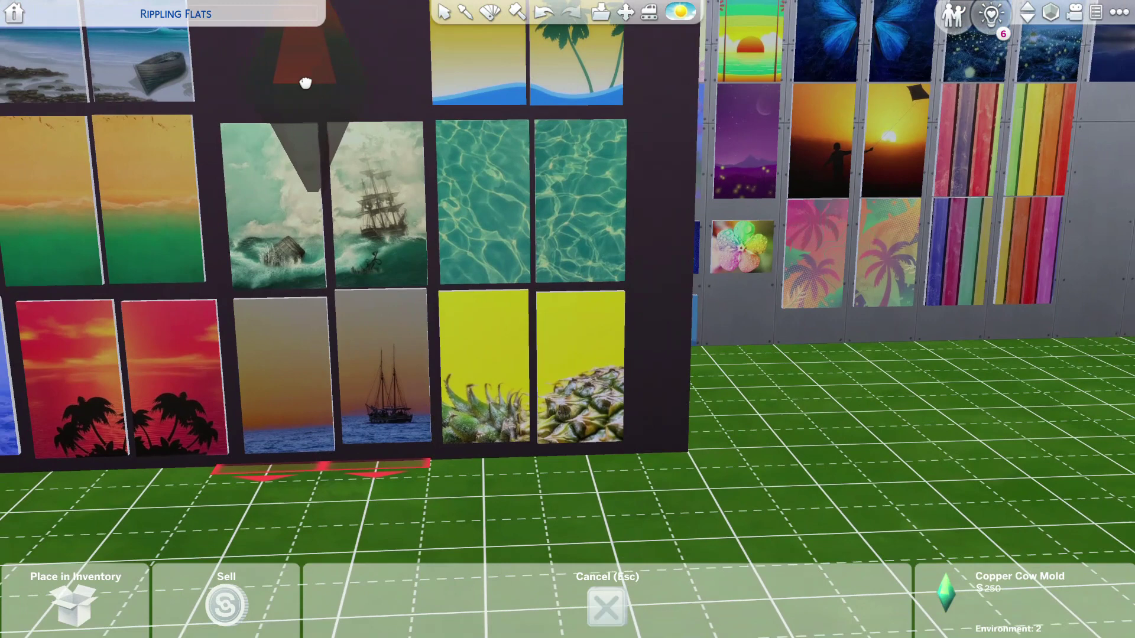
pyautogui.scroll(3, 305, 82)
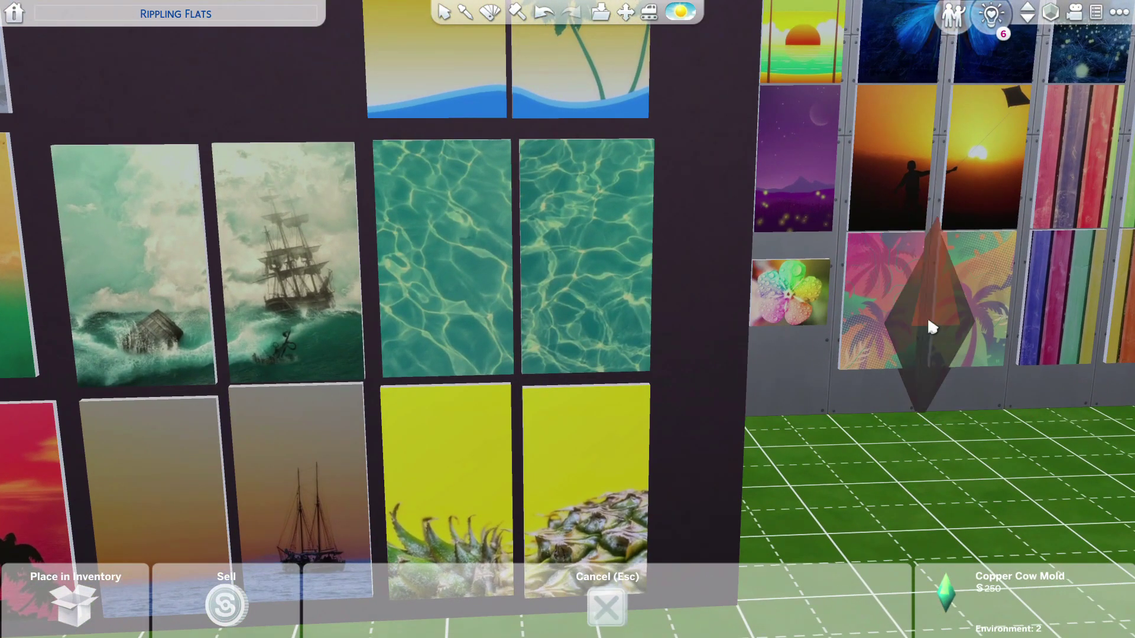
pyautogui.click(1049, 322)
# Pick up the plumbob and re-place it on the metal wall beside the rainbow panels.
pyautogui.press('d')
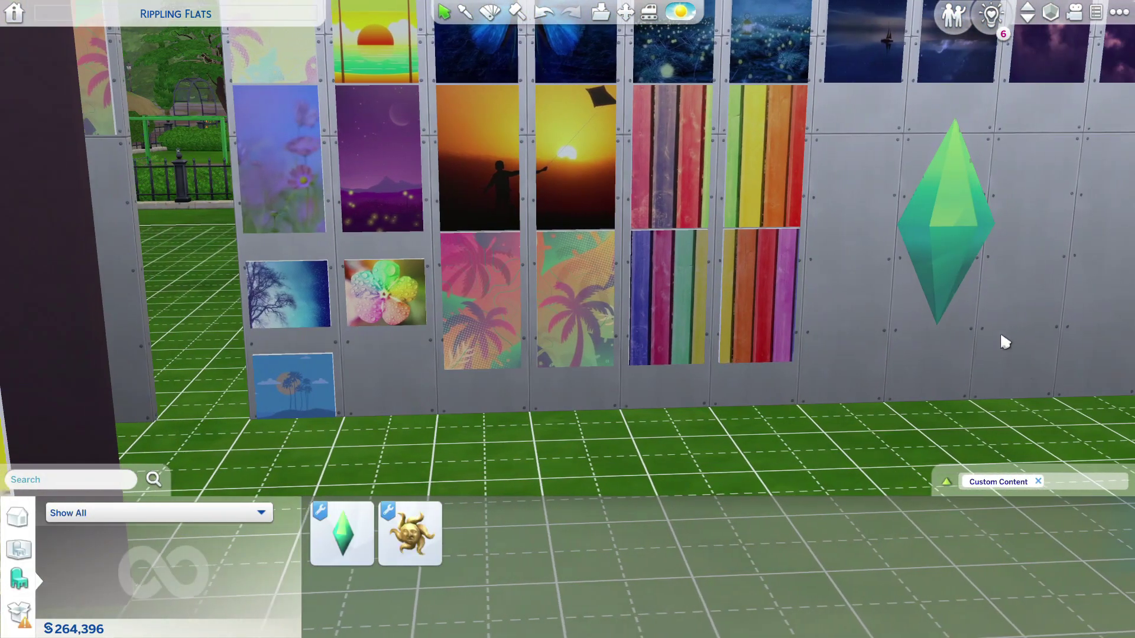
pyautogui.press('d')
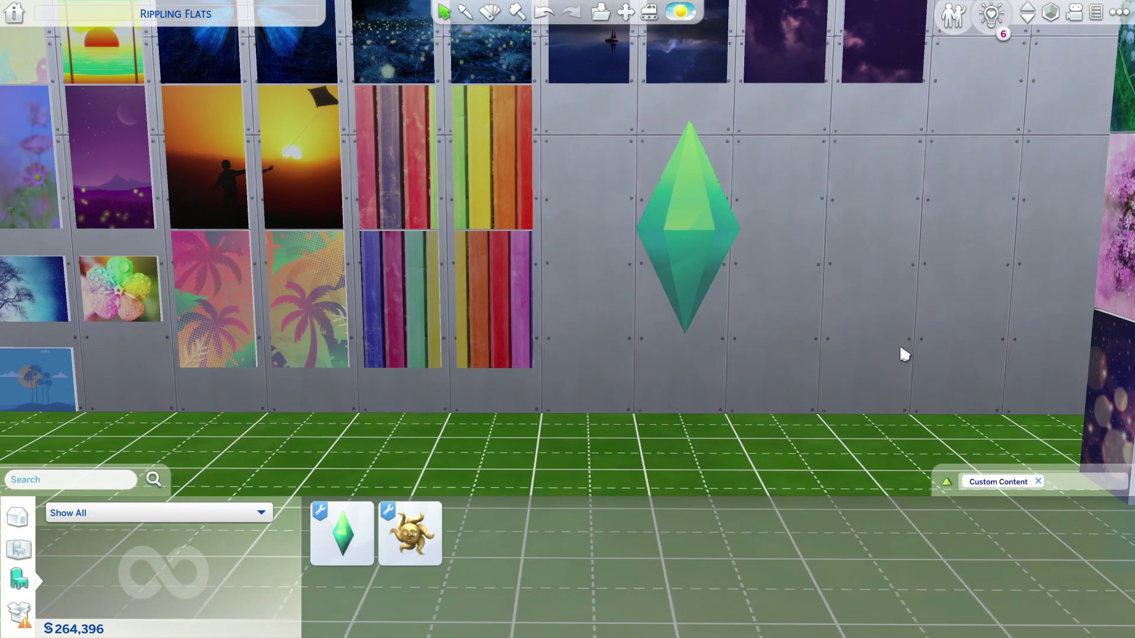
pyautogui.scroll(2, 898, 348)
pyautogui.press('d')
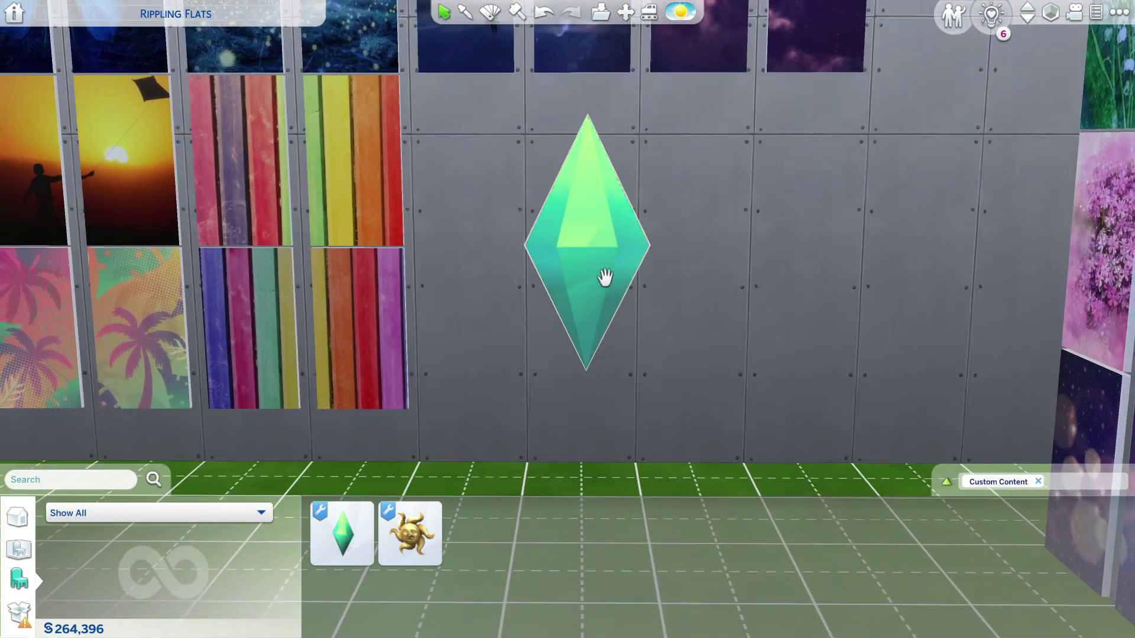
pyautogui.click(605, 281)
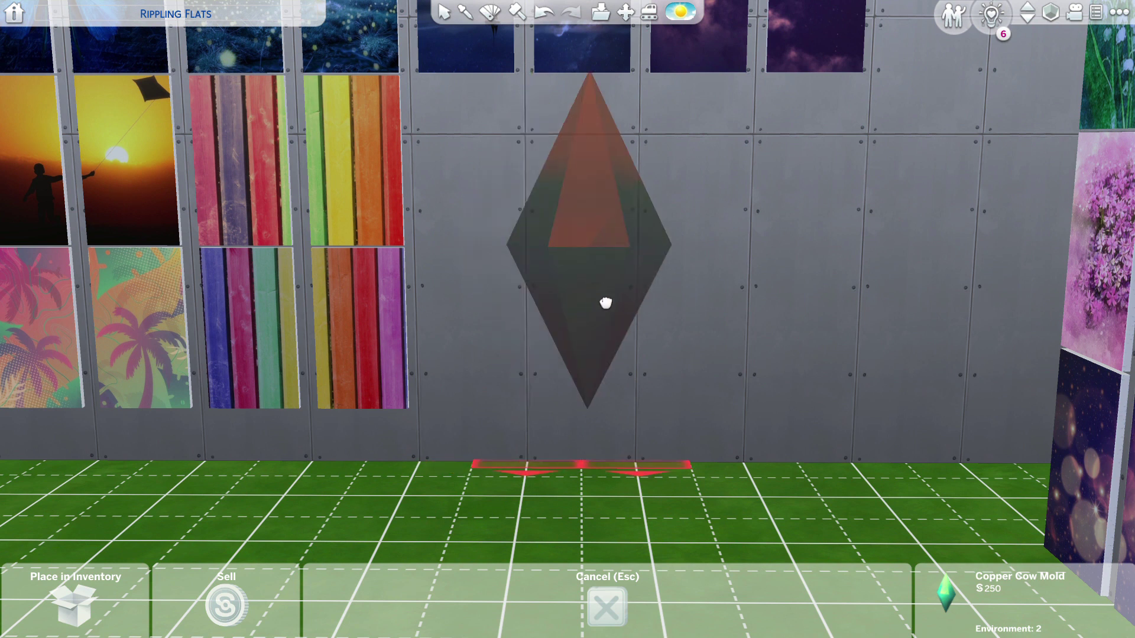
pyautogui.click(638, 312)
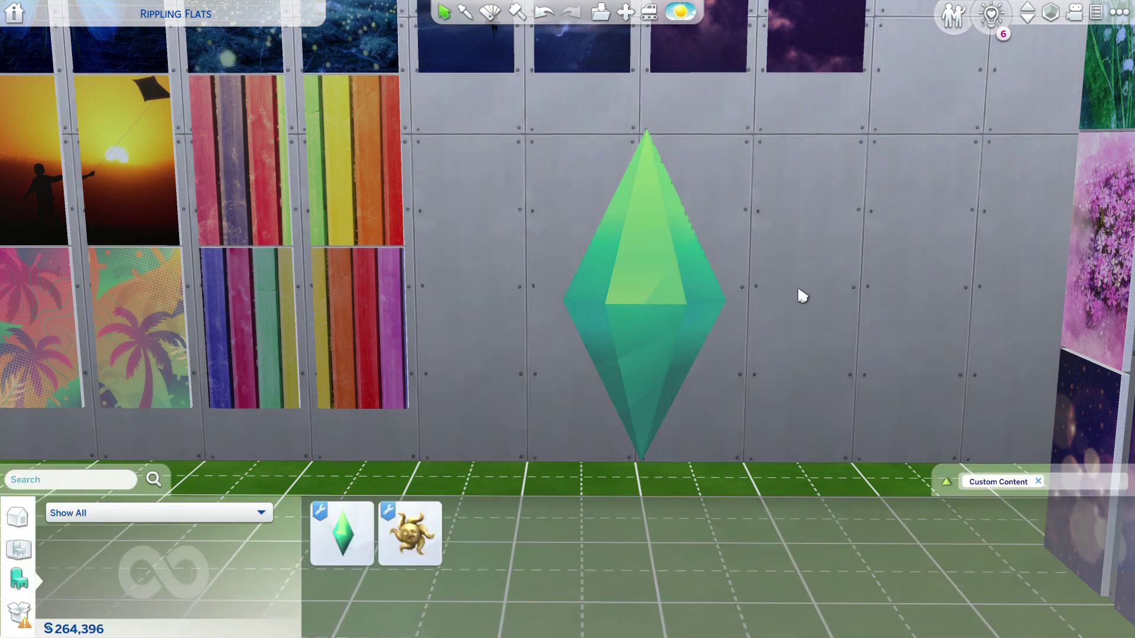
# Buy the purple plumbob variant for §250, enlarge it, and hang it beside the green one on the metal wall.
pyautogui.press('a')
pyautogui.moveTo(322, 549)
pyautogui.click(295, 525)
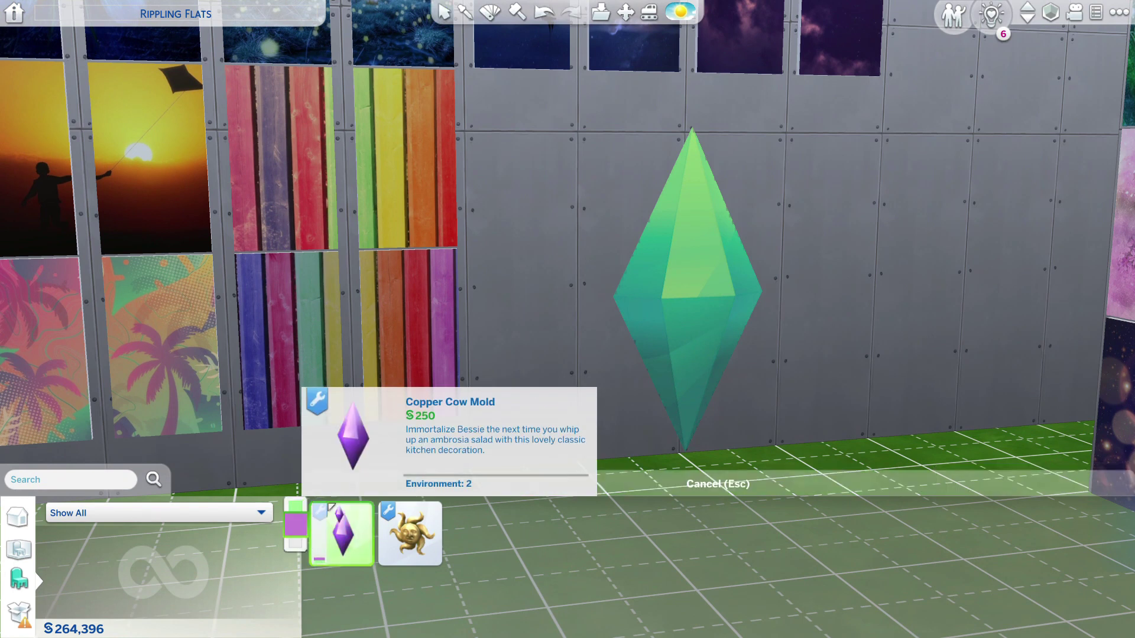
pyautogui.hotkey('shift', ']')
pyautogui.hotkey('shift', ']')
pyautogui.hotkey('shift', ']')
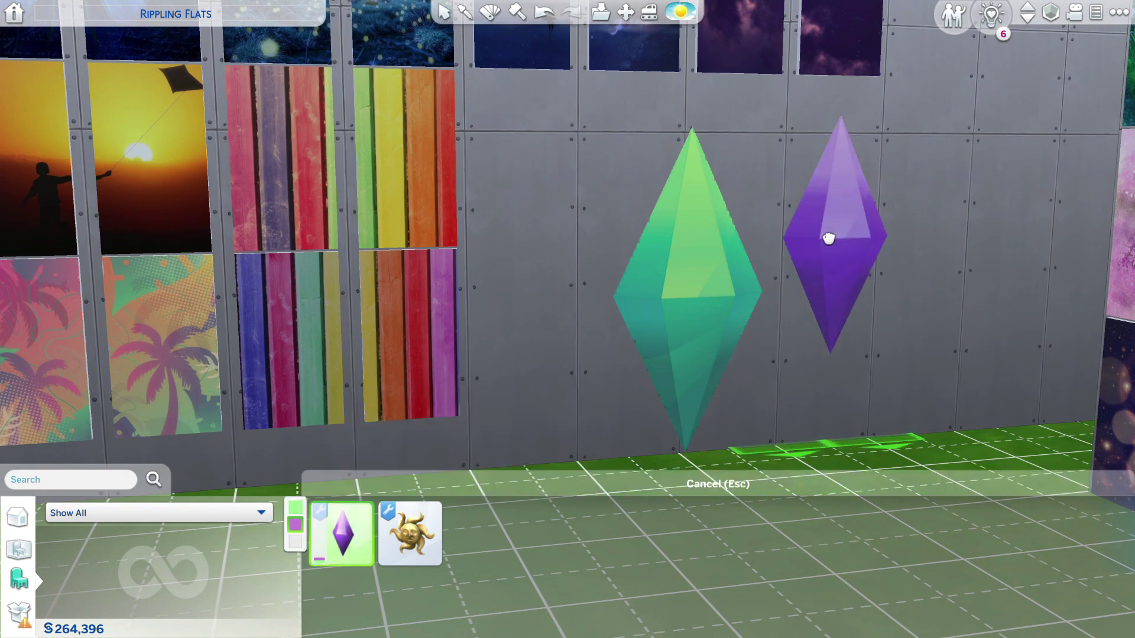
pyautogui.click(828, 238)
pyautogui.moveTo(324, 568)
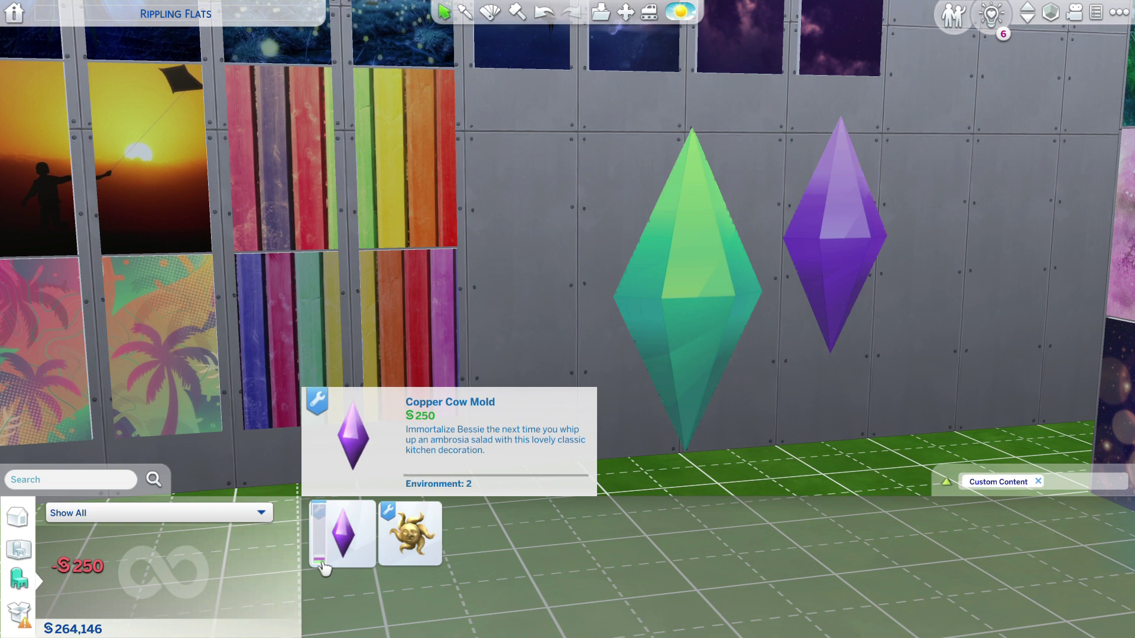